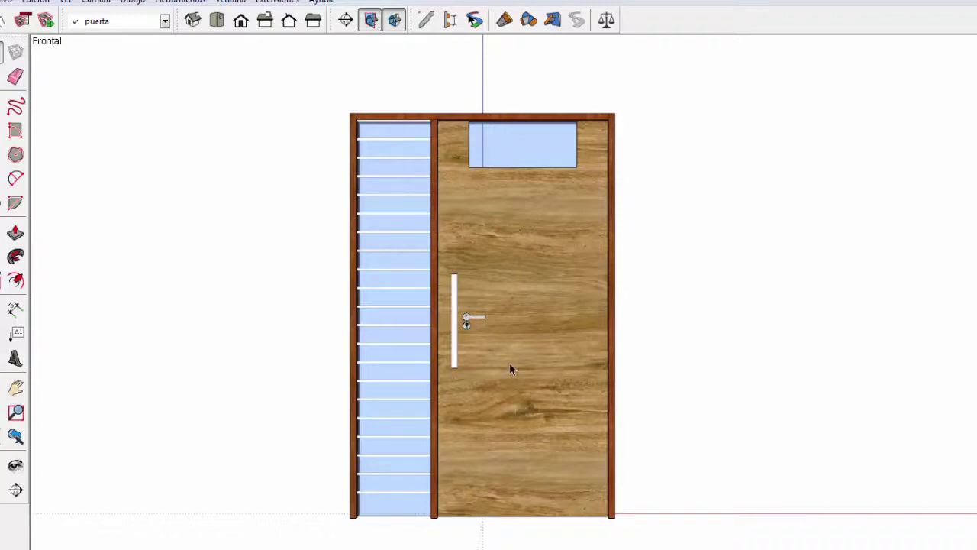
# Select the door group and orbit and zoom to a 3D perspective of the door
pyautogui.click(502, 296)
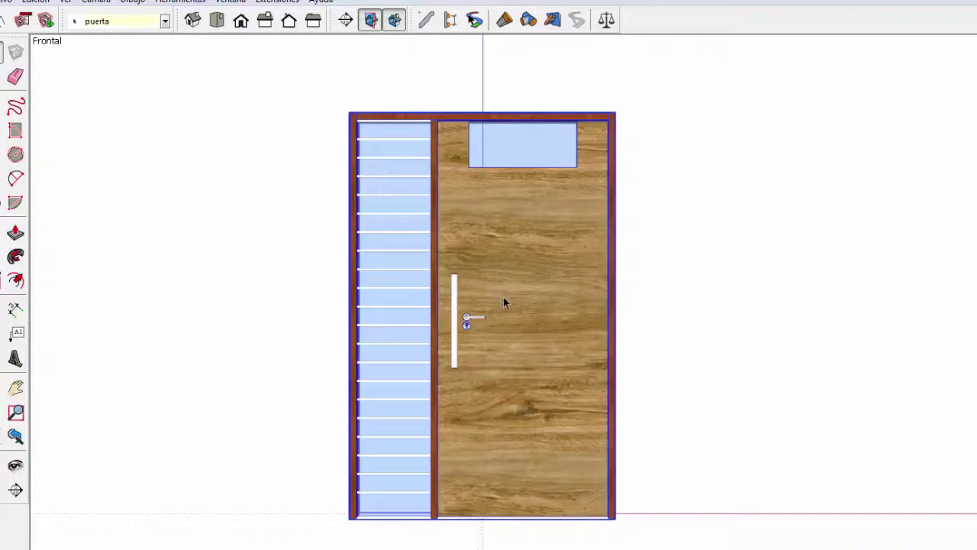
pyautogui.moveTo(562, 277)
pyautogui.mouseDown(button='middle')
pyautogui.moveTo(297, 436)
pyautogui.moveTo(552, 480)
pyautogui.moveTo(769, 425)
pyautogui.moveTo(268, 475)
pyautogui.moveTo(271, 484)
pyautogui.moveTo(276, 466)
pyautogui.mouseUp(button='middle')
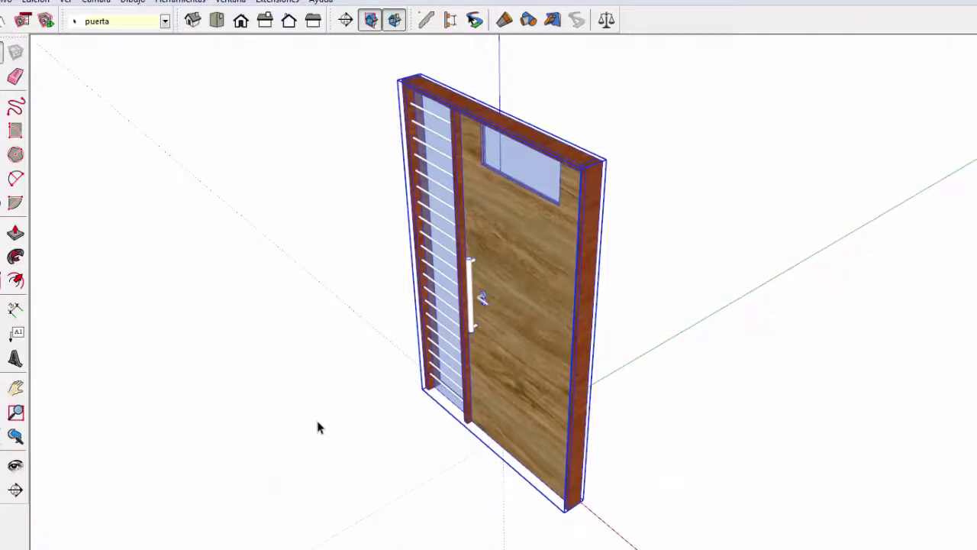
pyautogui.moveTo(319, 427)
pyautogui.mouseDown(button='middle')
pyautogui.moveTo(475, 359)
pyautogui.moveTo(530, 410)
pyautogui.moveTo(574, 394)
pyautogui.moveTo(564, 390)
pyautogui.mouseUp(button='middle')
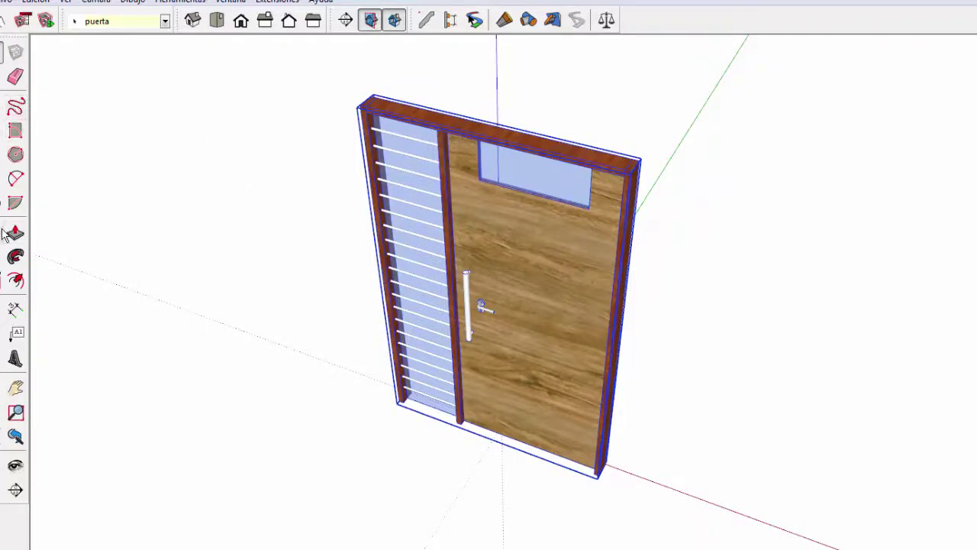
pyautogui.scroll(2, 566, 136)
pyautogui.scroll(2, 576, 148)
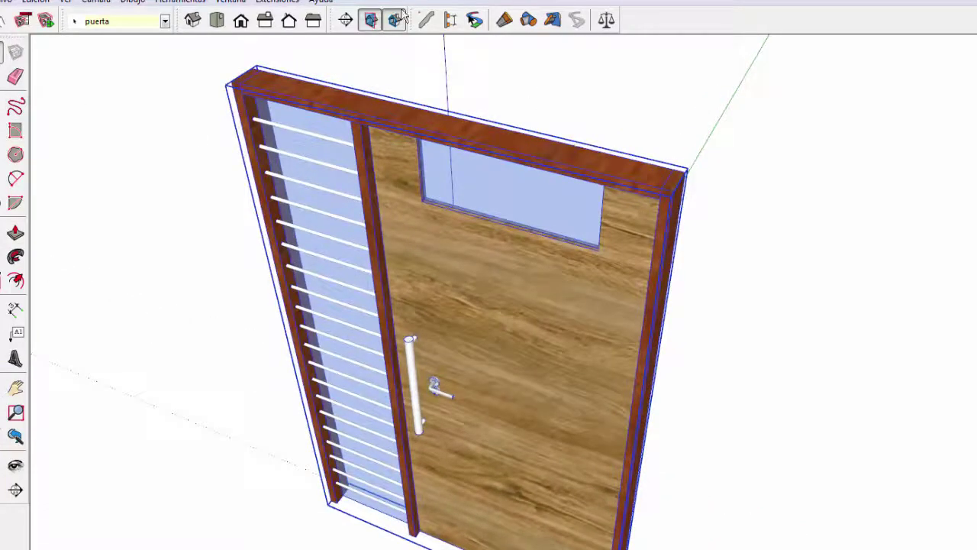
pyautogui.scroll(-3, 309, 82)
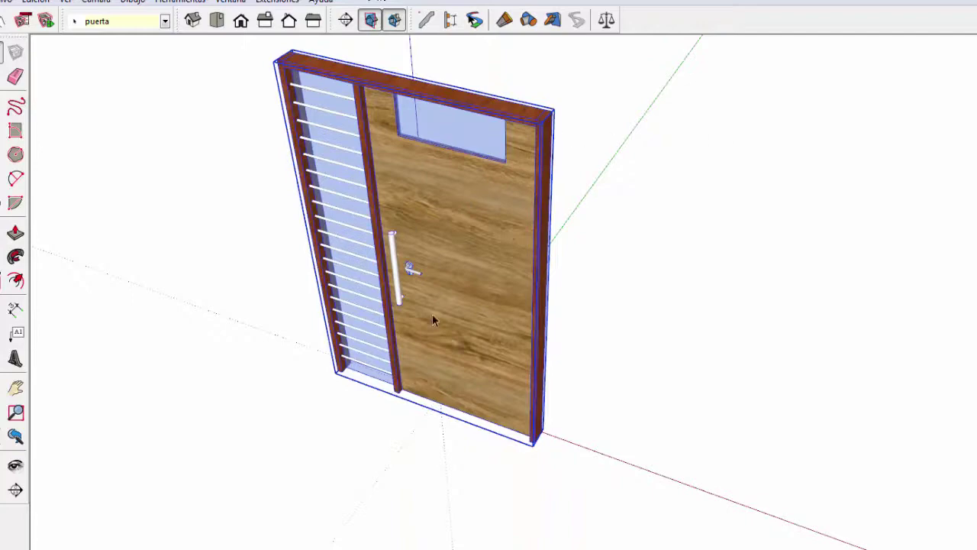
# Move-copy the door and place the copy against the original's right edge
pyautogui.click(1, 232)
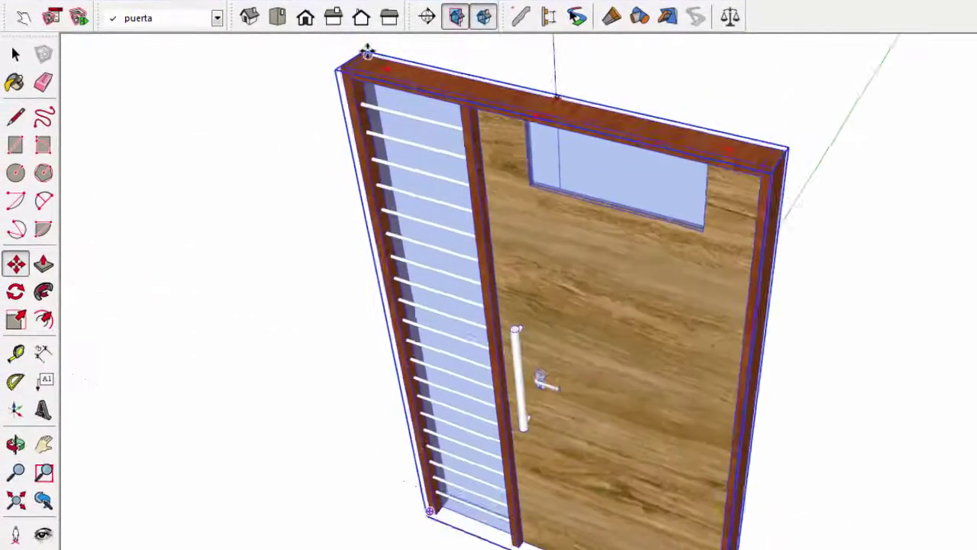
pyautogui.scroll(3, 331, 63)
pyautogui.scroll(1, 330, 63)
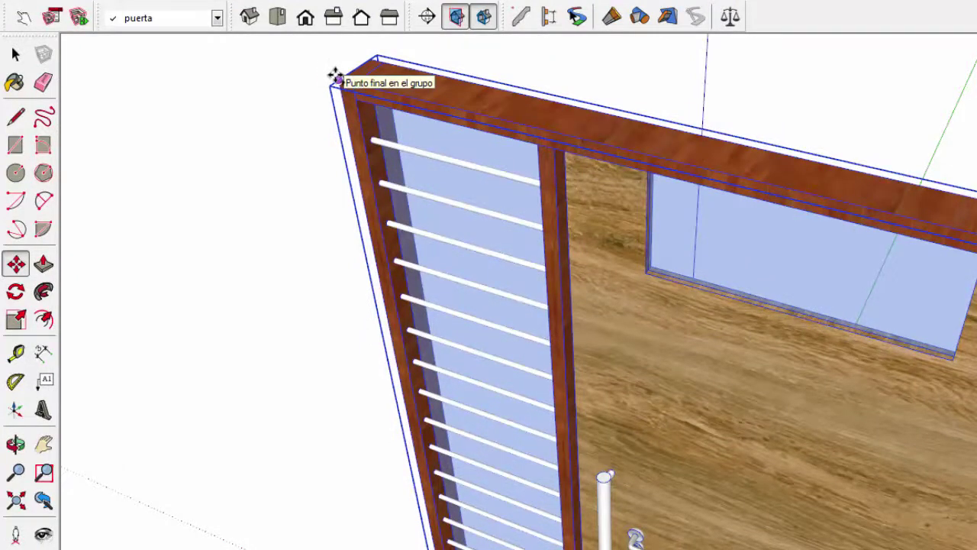
pyautogui.click(335, 76)
pyautogui.scroll(-4, 211, 137)
pyautogui.scroll(4, 633, 196)
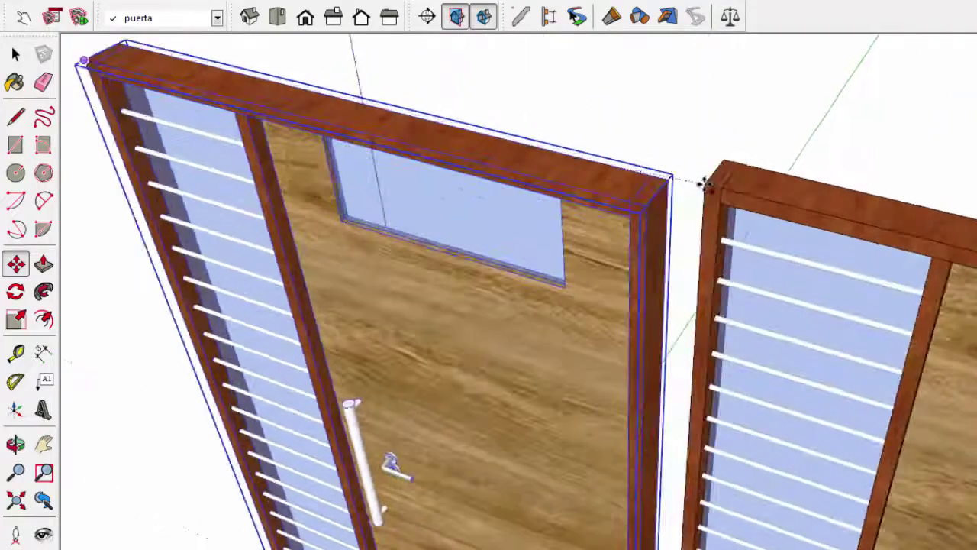
pyautogui.click(646, 203)
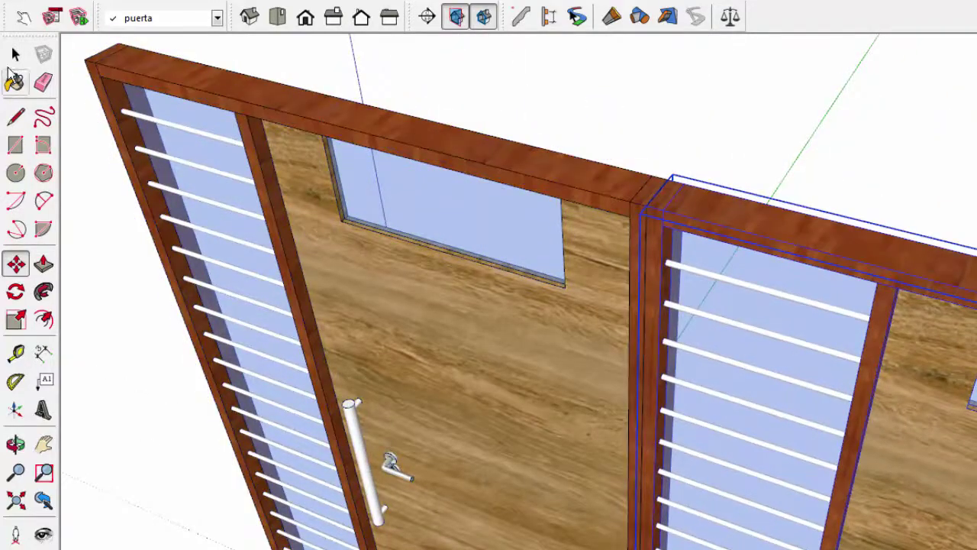
# Delete the original left door
pyautogui.click(15, 54)
pyautogui.click(446, 246)
pyautogui.scroll(-2, 316, 164)
pyautogui.scroll(-2, 317, 164)
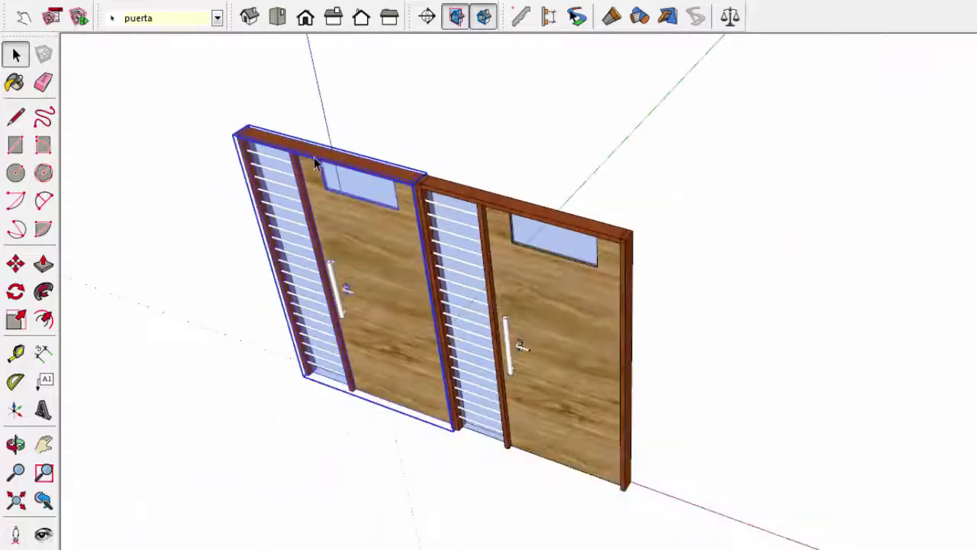
pyautogui.press('Delete')
# Mirror the remaining door left to right with a -1 scale
pyautogui.click(587, 280)
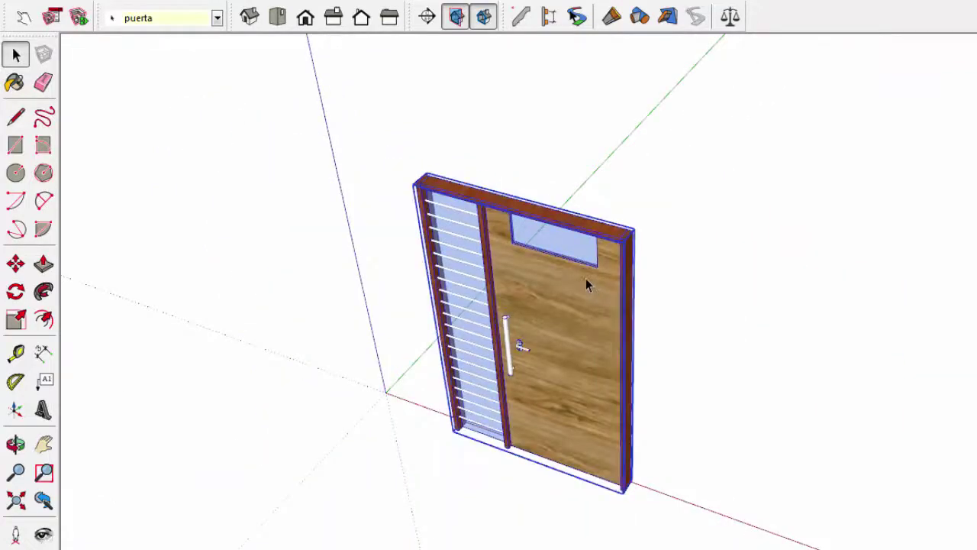
pyautogui.click(17, 320)
pyautogui.moveTo(632, 393); pyautogui.dragTo(216, 262)
pyautogui.moveTo(552, 273); pyautogui.dragTo(561, 213, button='middle')
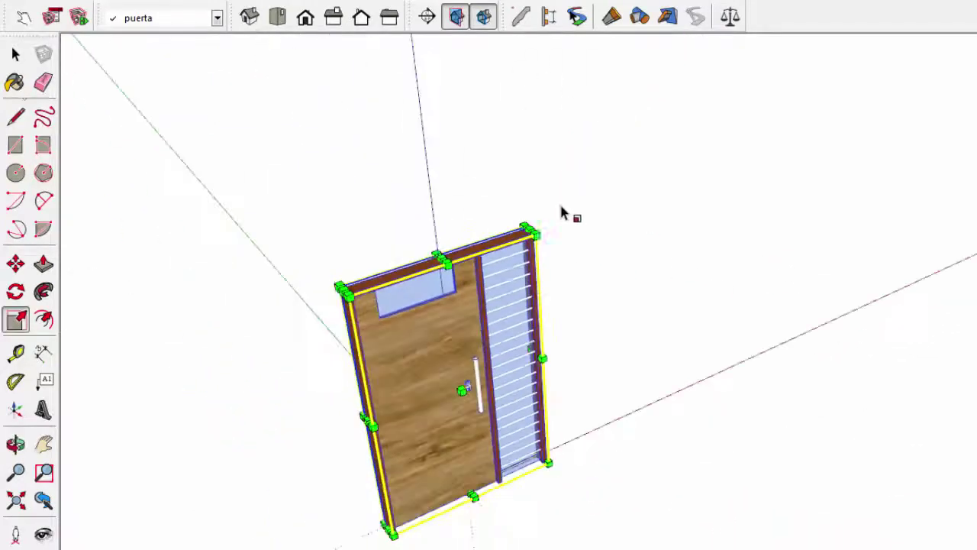
pyautogui.click(16, 54)
pyautogui.moveTo(229, 305); pyautogui.dragTo(377, 496, button='middle')
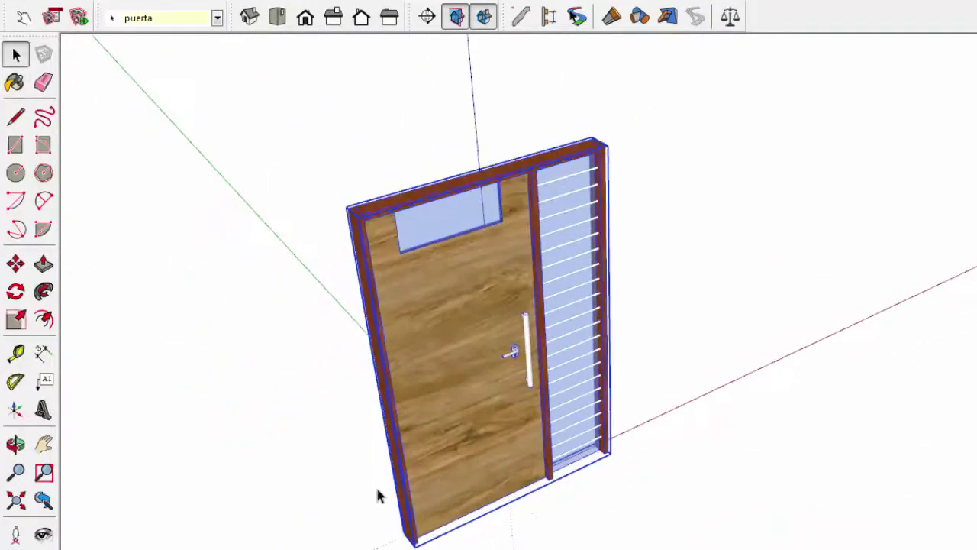
# Start Cambiar ejes on the door component and set the origin at its bottom-left corner
pyautogui.rightClick(458, 432)
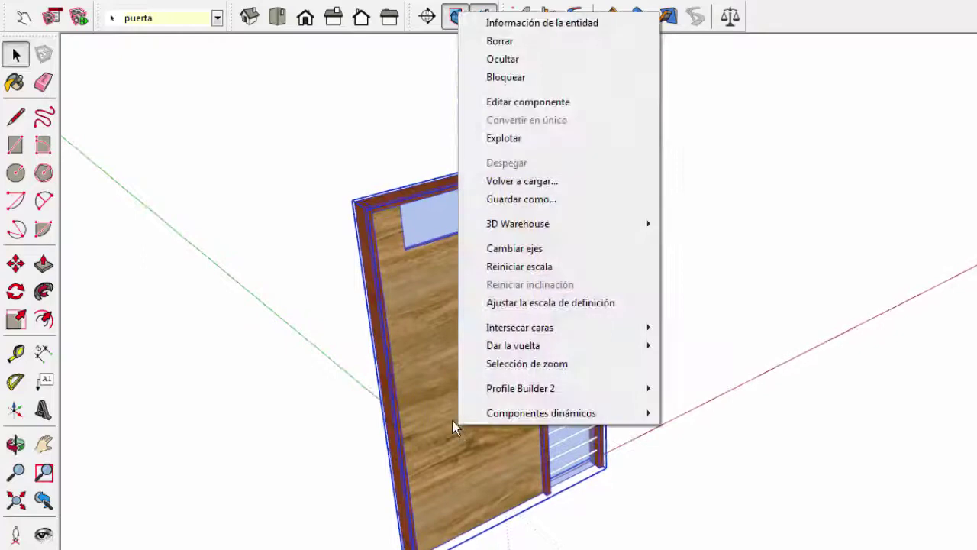
pyautogui.click(514, 255)
pyautogui.scroll(3, 465, 428)
pyautogui.scroll(2, 436, 496)
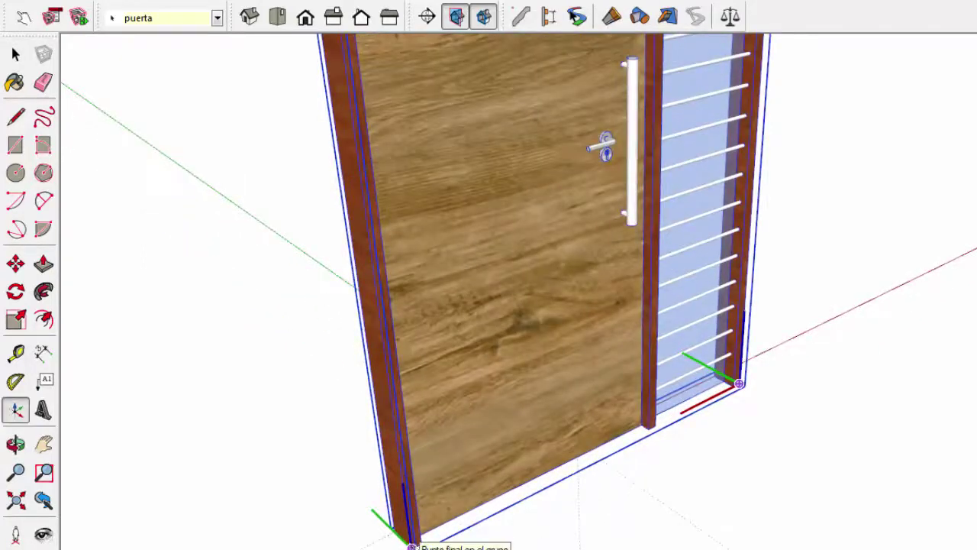
pyautogui.scroll(2, 545, 399)
pyautogui.scroll(2, 305, 526)
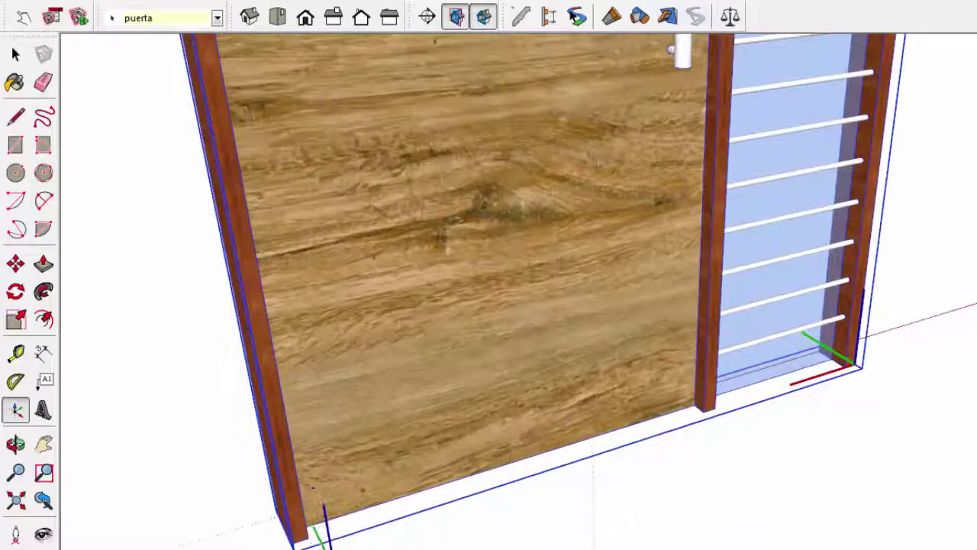
pyautogui.click(292, 542)
# Point the red axis along the bottom edge and green through the door's depth
pyautogui.scroll(-2, 294, 541)
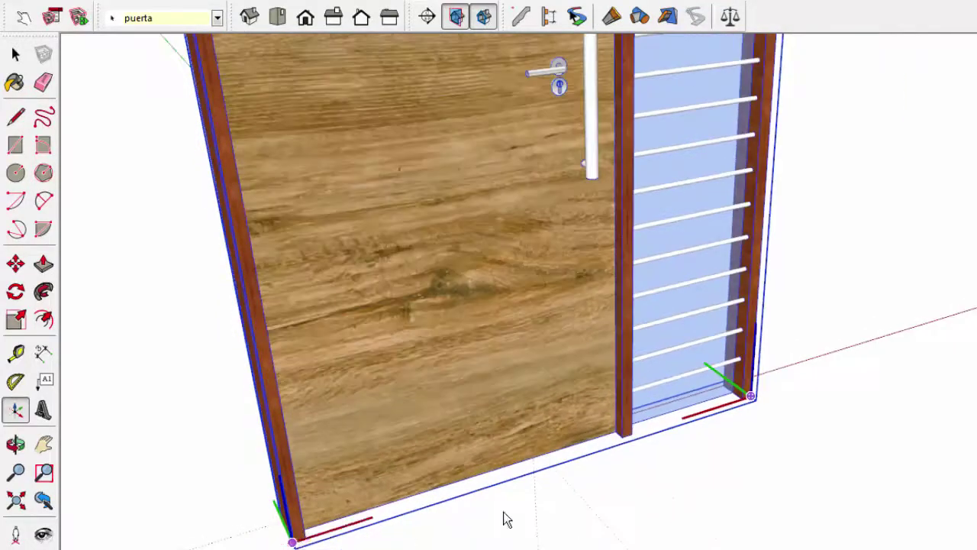
pyautogui.click(890, 340)
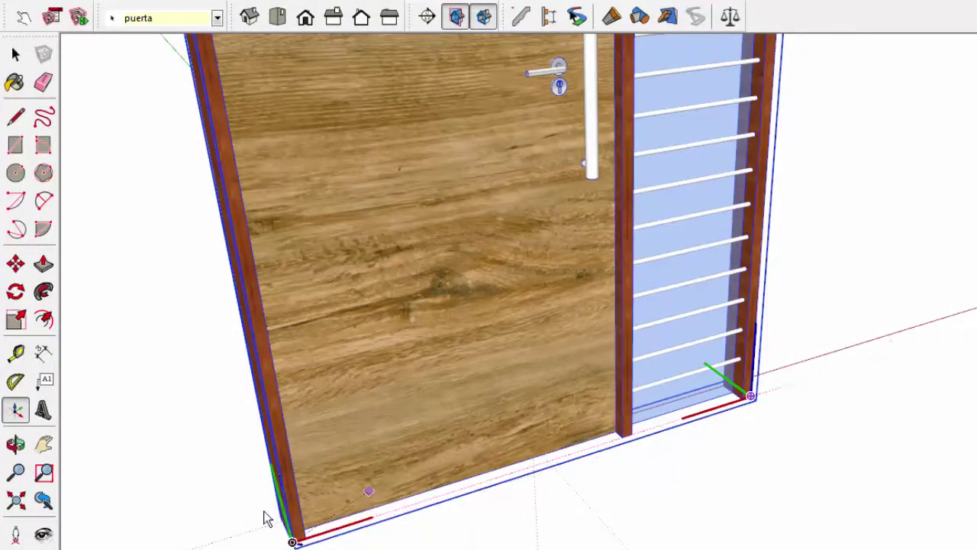
pyautogui.click(207, 361)
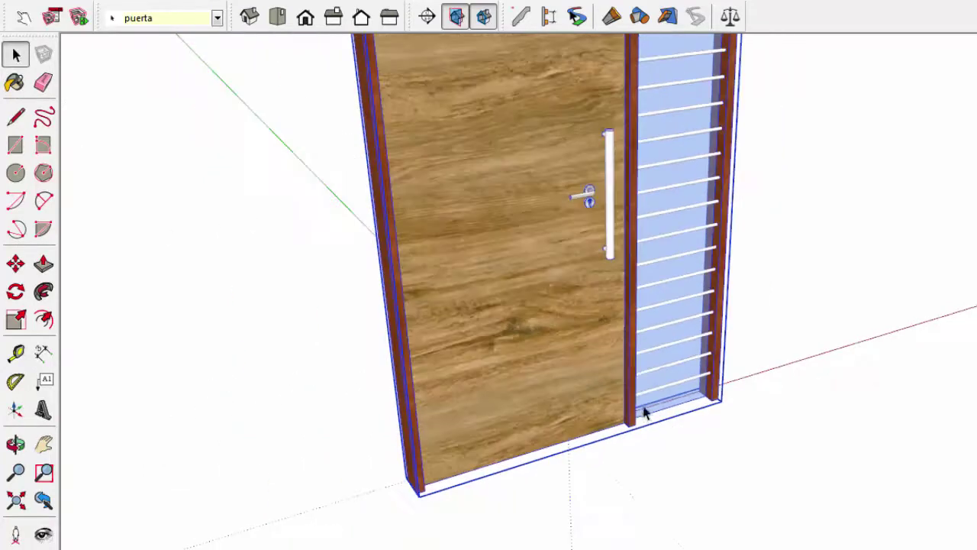
pyautogui.moveTo(647, 417); pyautogui.dragTo(430, 371, button='middle')
pyautogui.scroll(-2, 473, 405)
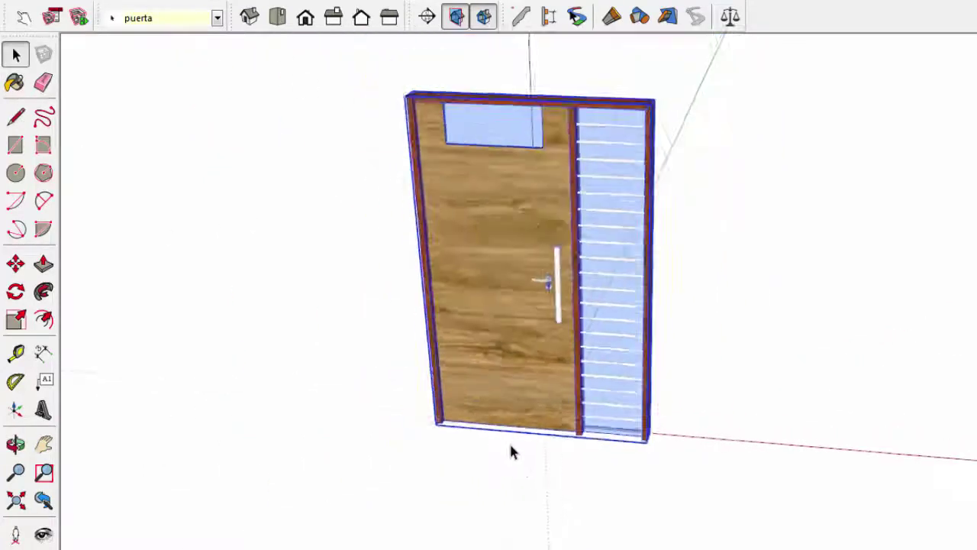
pyautogui.scroll(-2, 512, 344)
pyautogui.scroll(5, 532, 335)
# Open the door group for editing and switch to the standard Frontal view
pyautogui.doubleClick(536, 365)
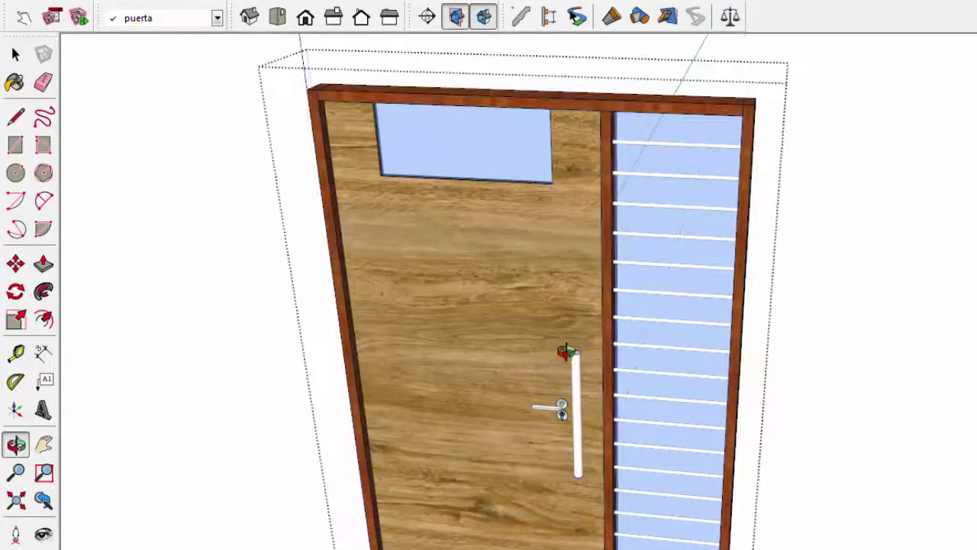
pyautogui.moveTo(537, 364); pyautogui.dragTo(597, 282, button='middle')
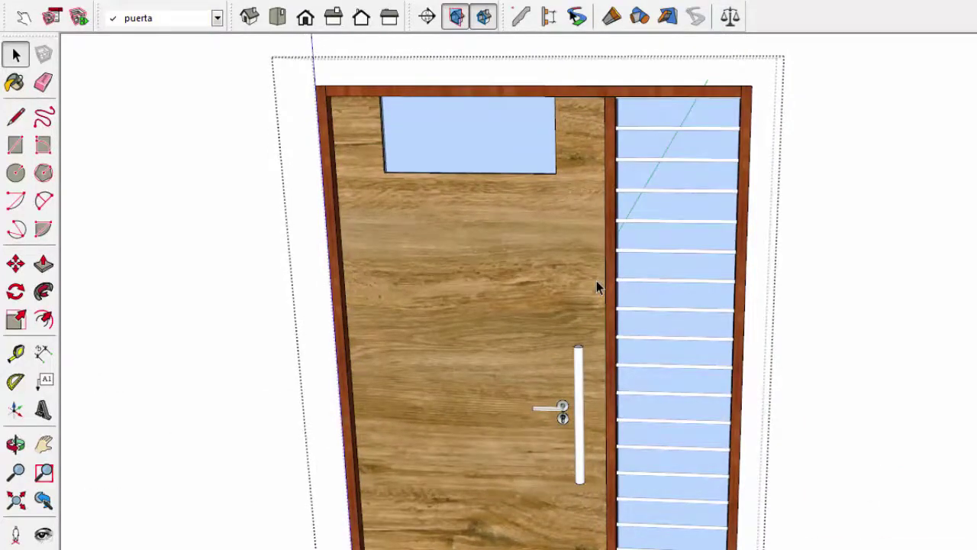
pyautogui.click(302, 20)
pyautogui.scroll(-1, 418, 122)
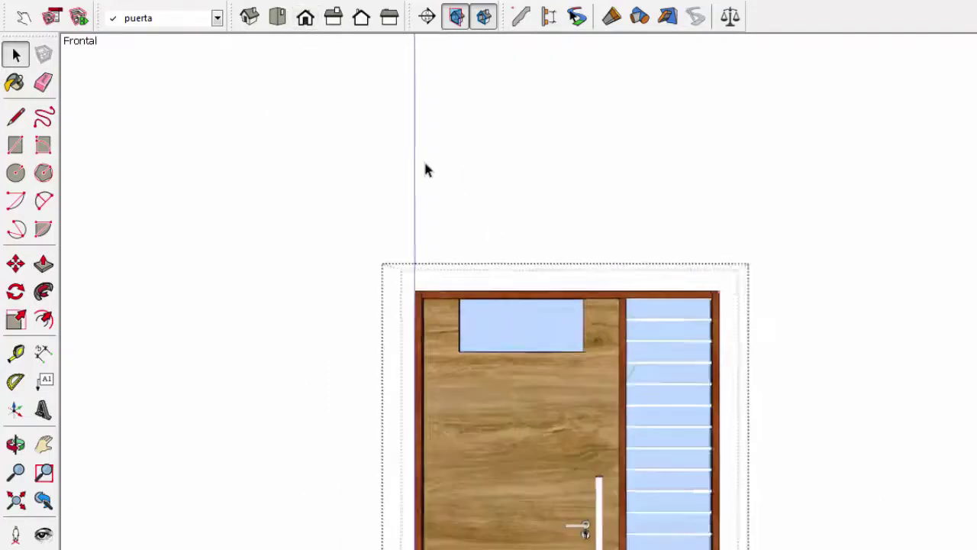
pyautogui.scroll(-2, 424, 162)
pyautogui.scroll(1, 584, 383)
# Switch the camera to Proyección paralela, then back to Perspectiva
pyautogui.click(134, 2)
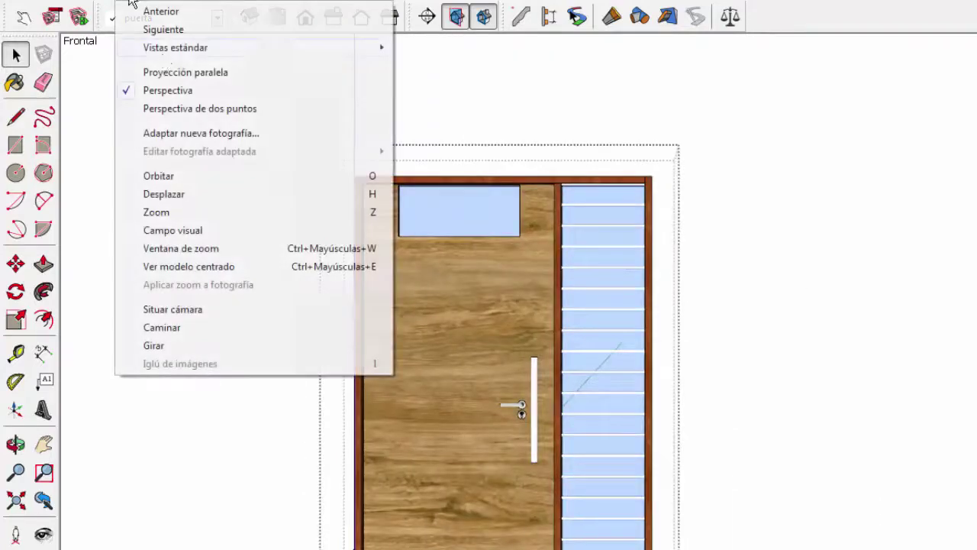
pyautogui.click(169, 73)
pyautogui.scroll(1, 488, 344)
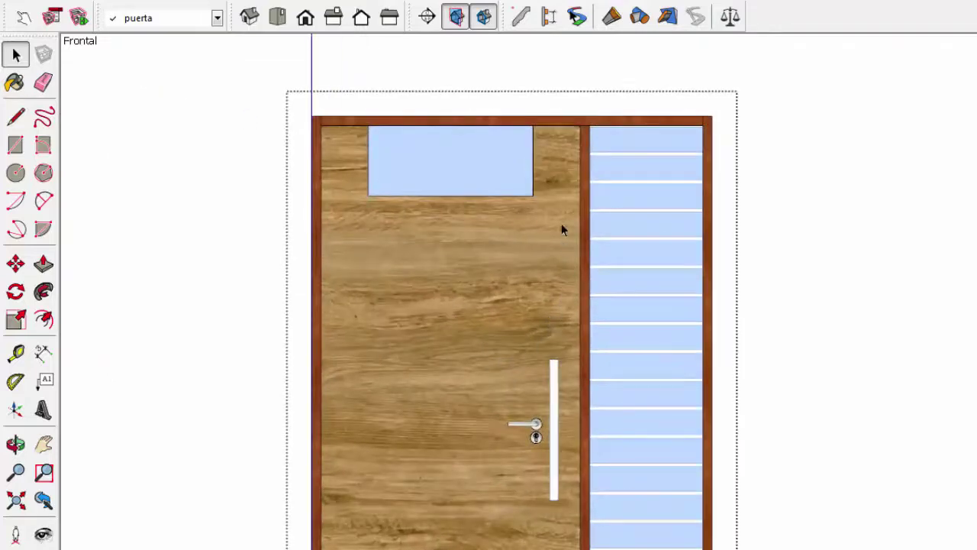
pyautogui.scroll(-1, 493, 234)
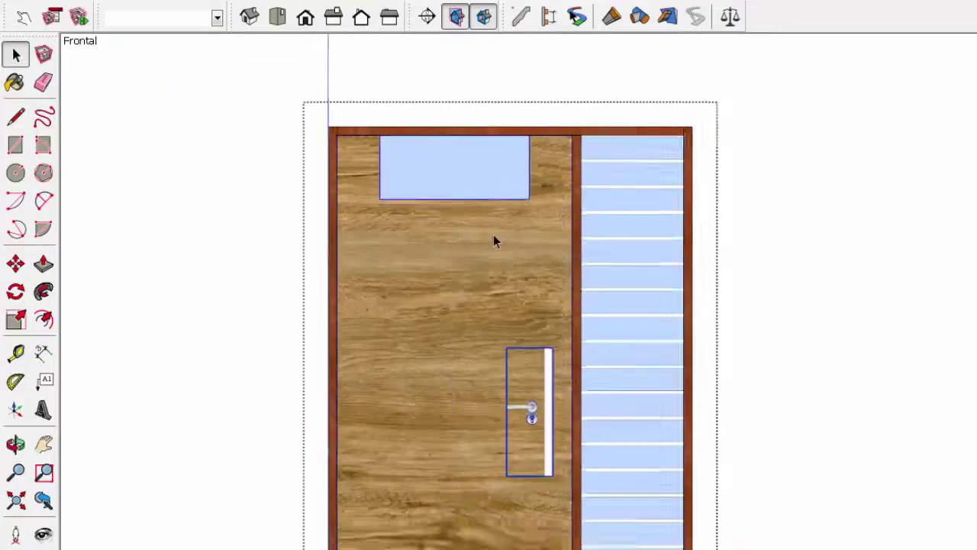
pyautogui.scroll(-2, 493, 234)
pyautogui.moveTo(494, 235); pyautogui.dragTo(431, 351, button='middle')
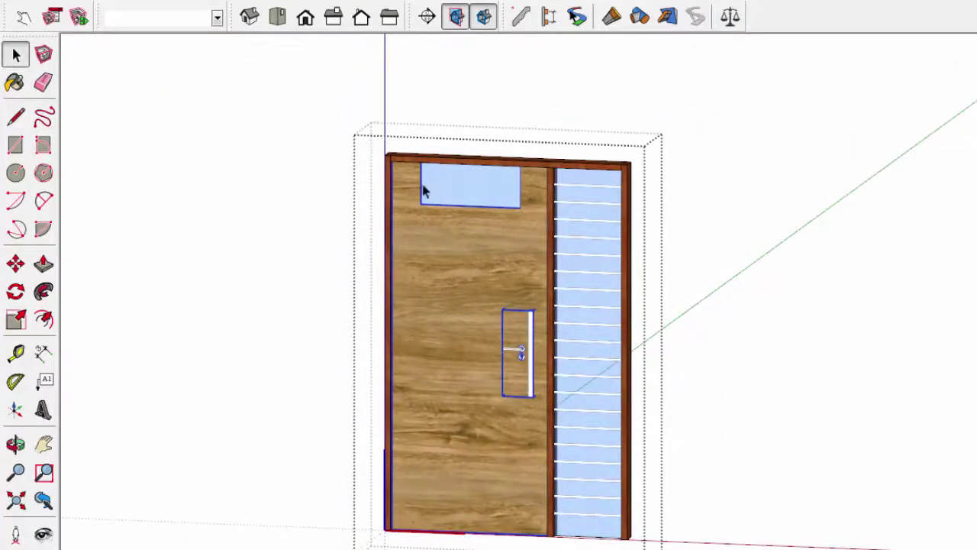
pyautogui.click(145, 3)
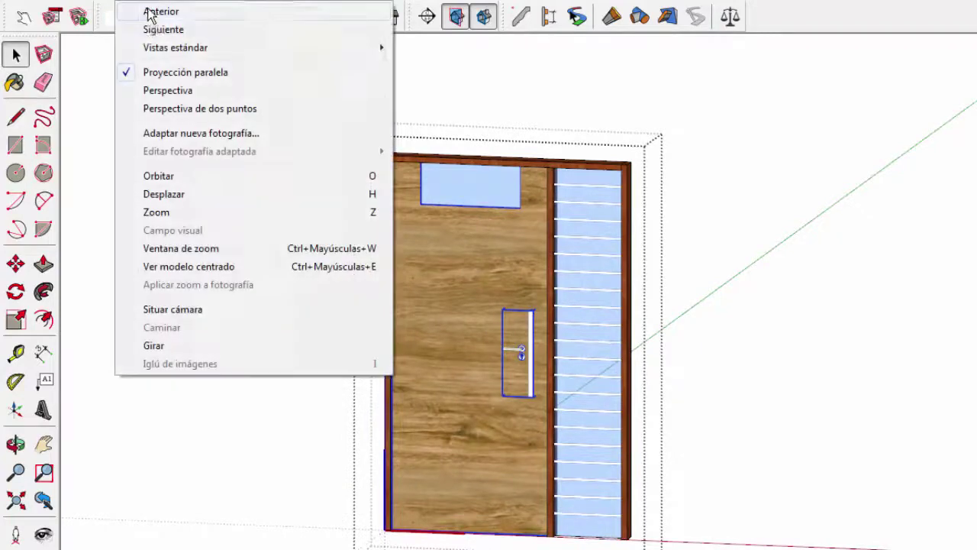
pyautogui.click(168, 90)
pyautogui.scroll(2, 451, 244)
# Make the door leaf a component named Puerta, described 'puerta madera dinamica abatible'
pyautogui.rightClick(454, 242)
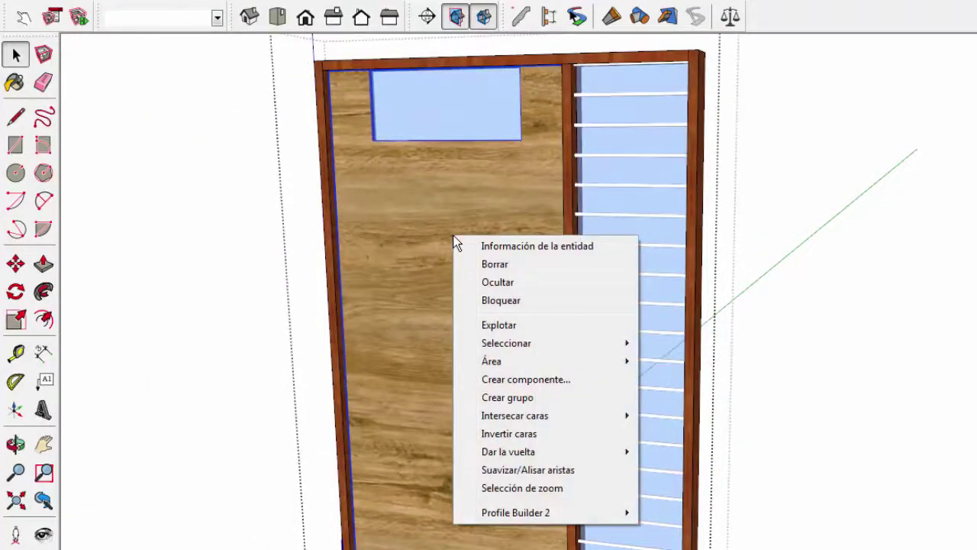
pyautogui.click(521, 380)
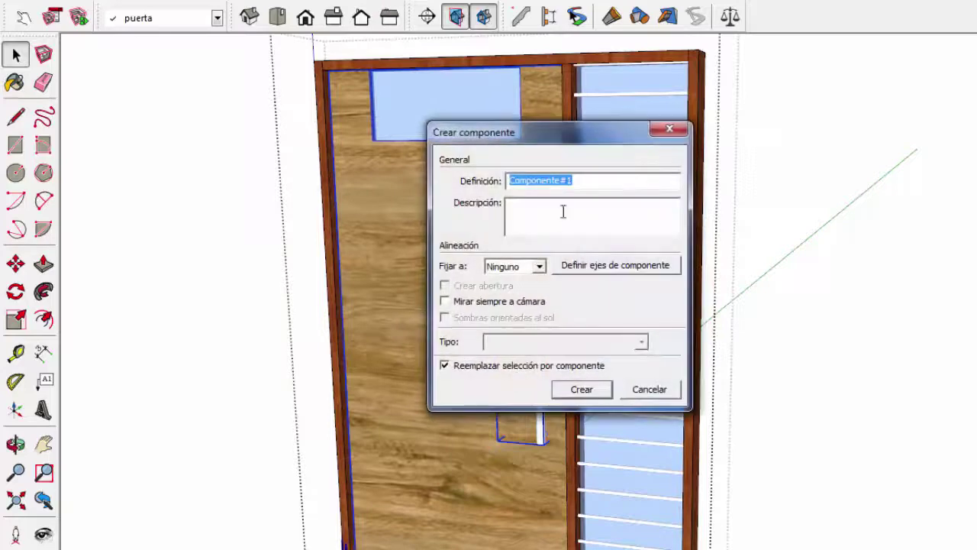
pyautogui.write('Pu')
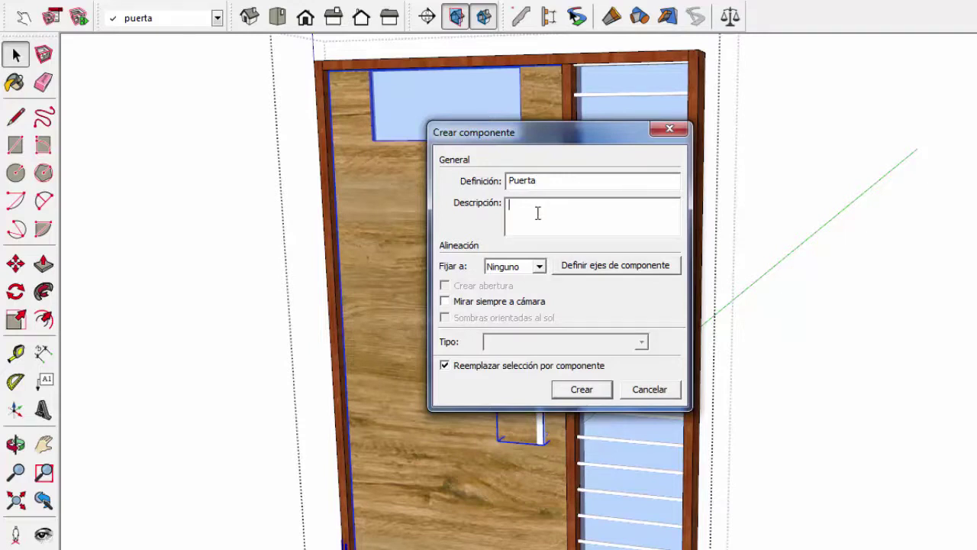
pyautogui.write('erta madera dinamica abatible')
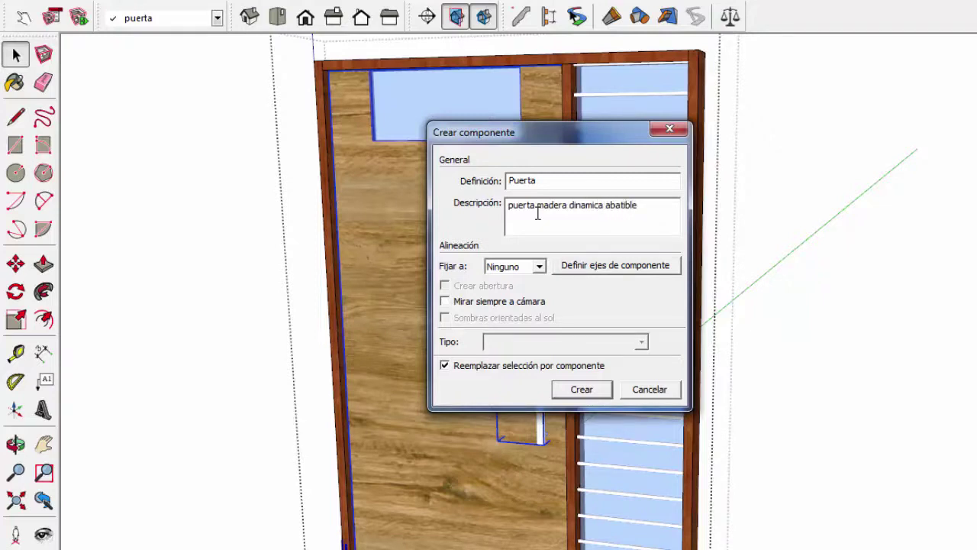
# Place the component's axes at the door's bottom corner and create Puerta
pyautogui.click(578, 269)
pyautogui.moveTo(578, 273); pyautogui.dragTo(333, 290, button='middle')
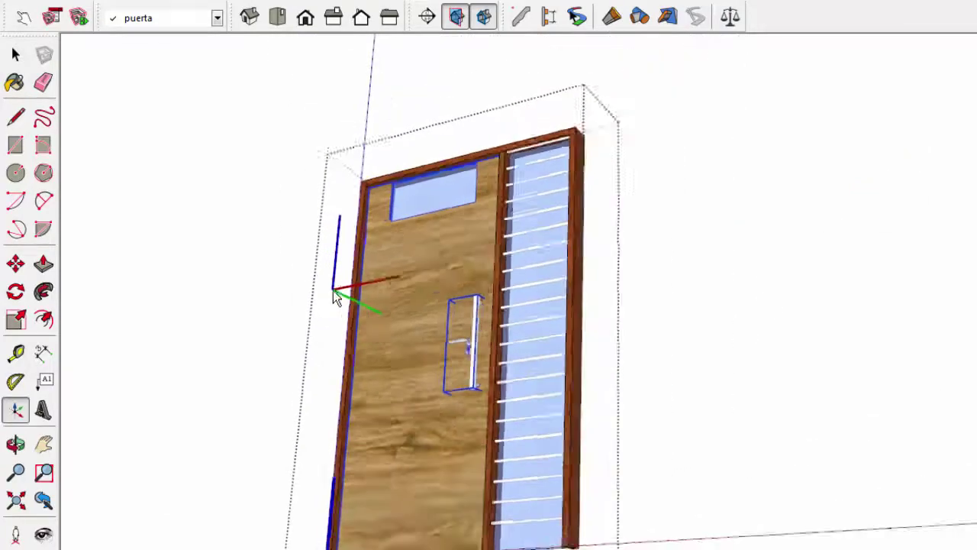
pyautogui.scroll(-3, 338, 458)
pyautogui.scroll(3, 353, 496)
pyautogui.scroll(3, 353, 497)
pyautogui.moveTo(353, 496)
pyautogui.mouseDown(button='middle')
pyautogui.moveTo(347, 358)
pyautogui.moveTo(326, 323)
pyautogui.mouseUp(button='middle')
pyautogui.scroll(2, 322, 491)
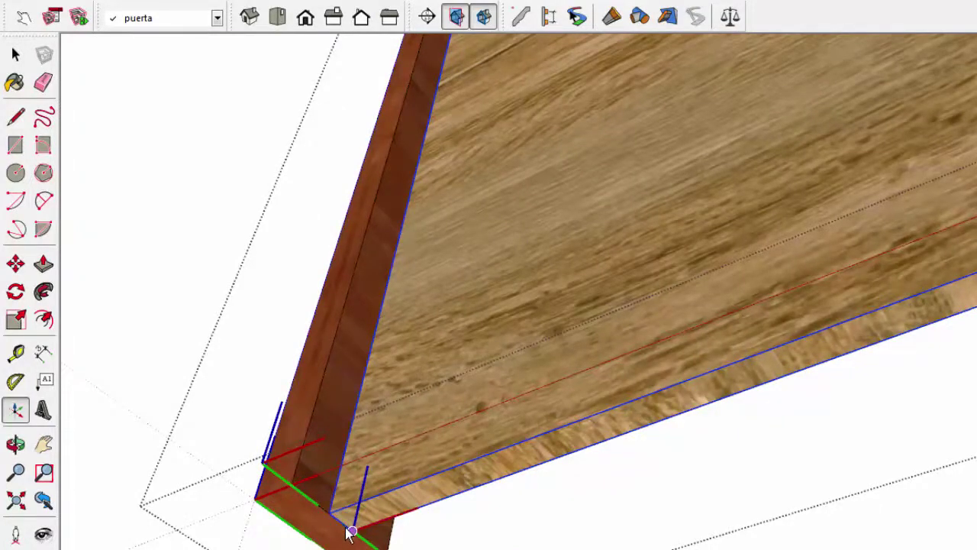
pyautogui.scroll(1, 345, 528)
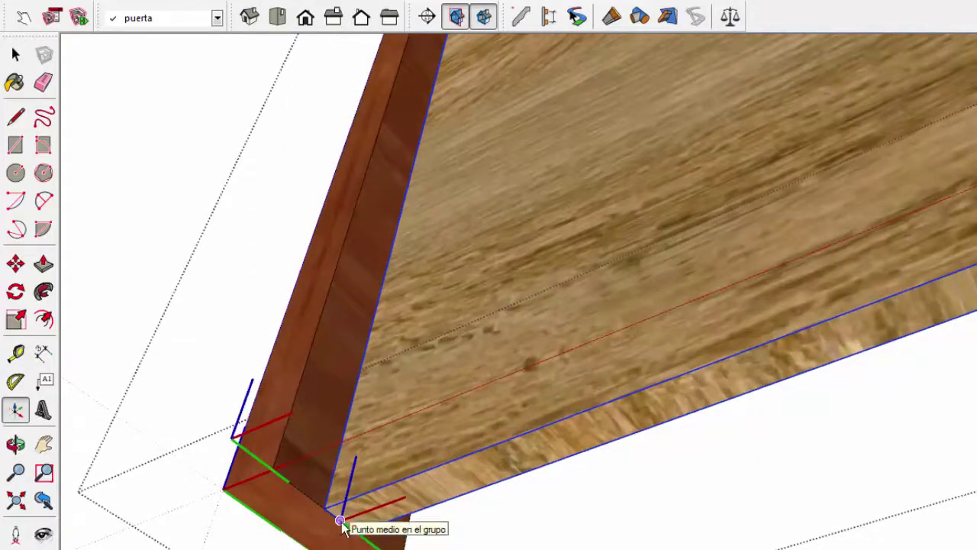
pyautogui.scroll(-2, 340, 525)
pyautogui.scroll(-2, 313, 502)
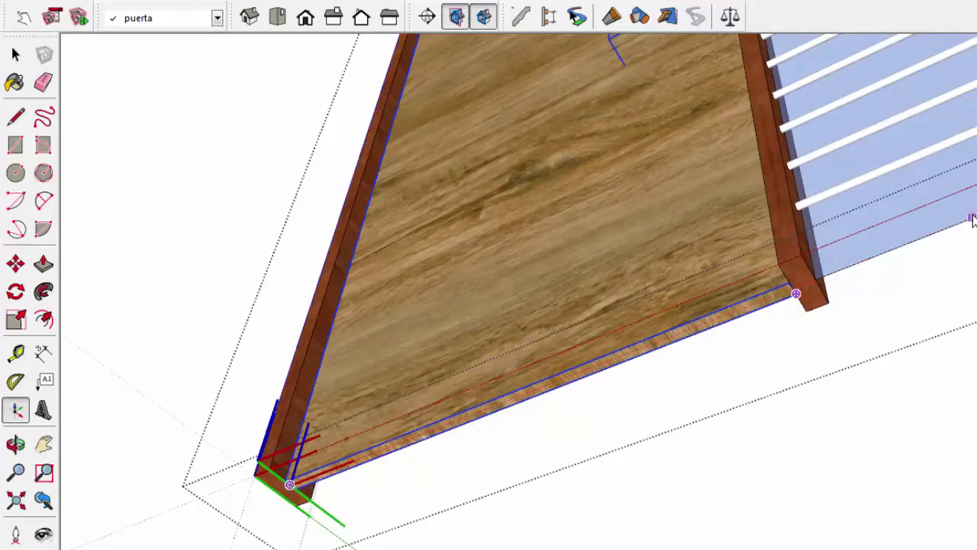
pyautogui.scroll(-3, 622, 378)
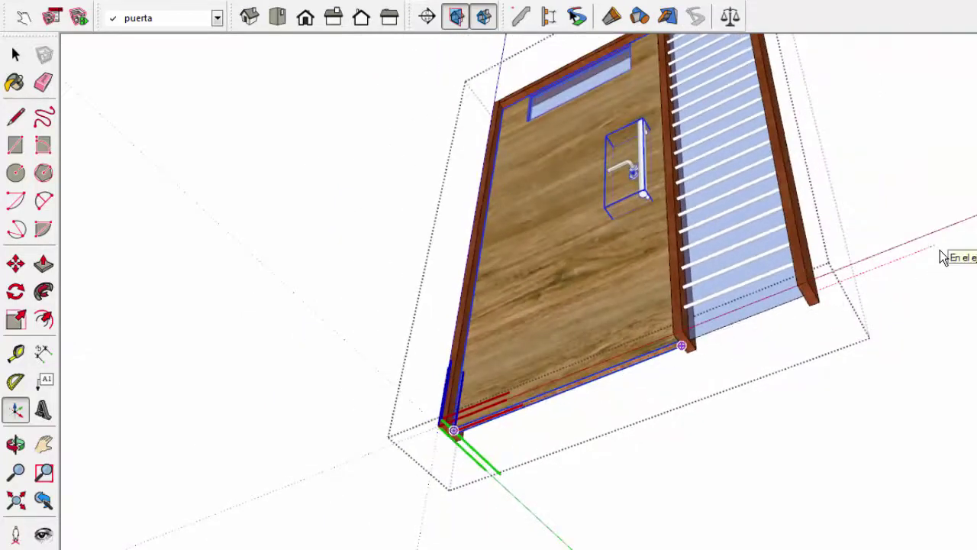
pyautogui.click(796, 347)
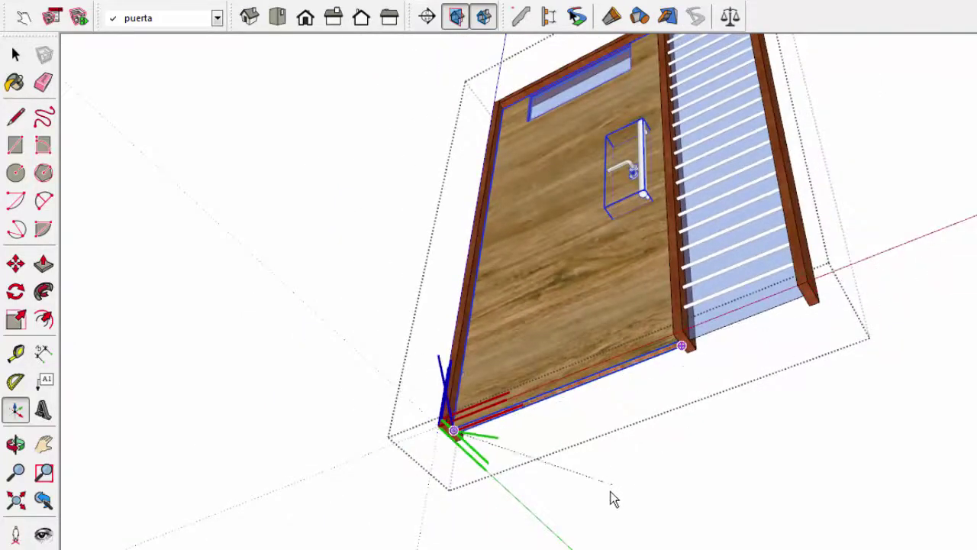
pyautogui.click(565, 543)
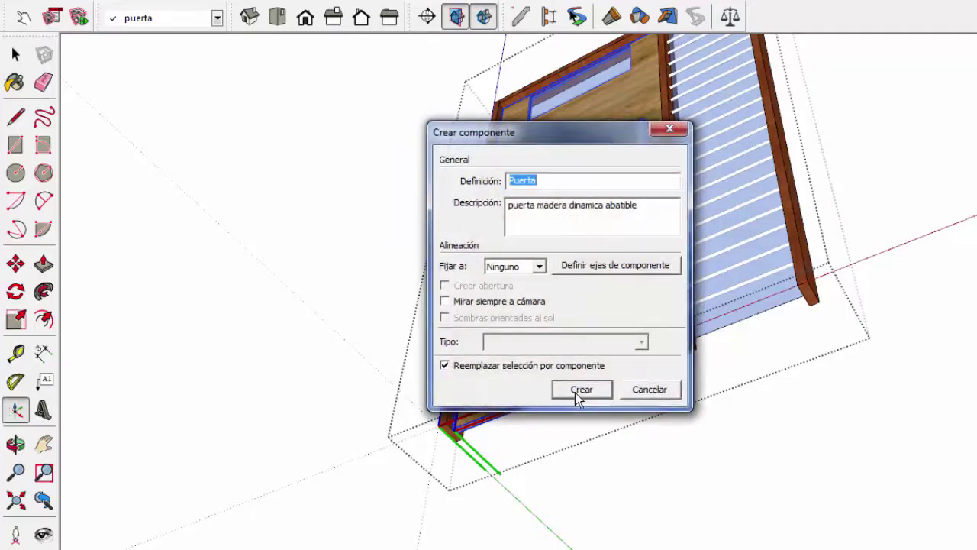
pyautogui.click(578, 391)
pyautogui.scroll(2, 577, 388)
pyautogui.scroll(3, 763, 377)
pyautogui.moveTo(815, 372); pyautogui.dragTo(201, 192, button='middle')
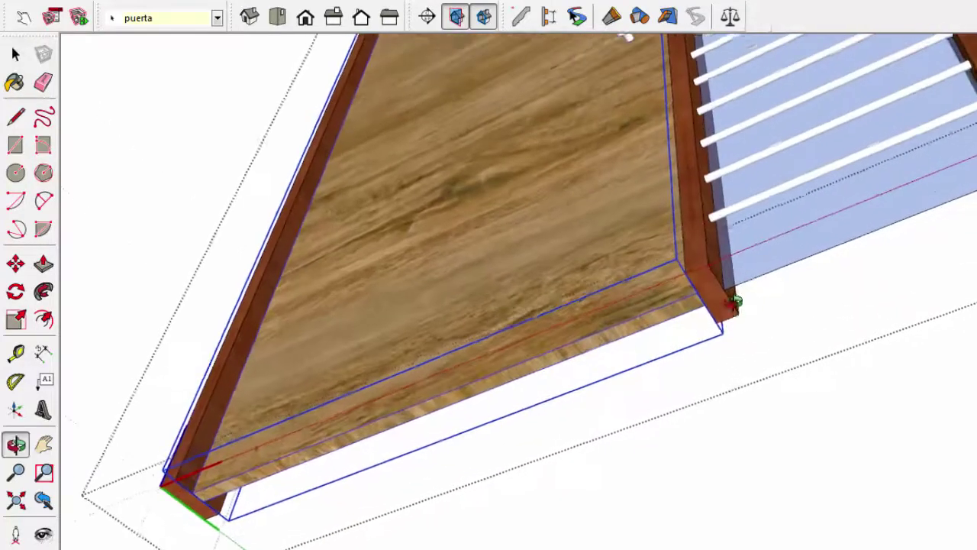
pyautogui.click(16, 119)
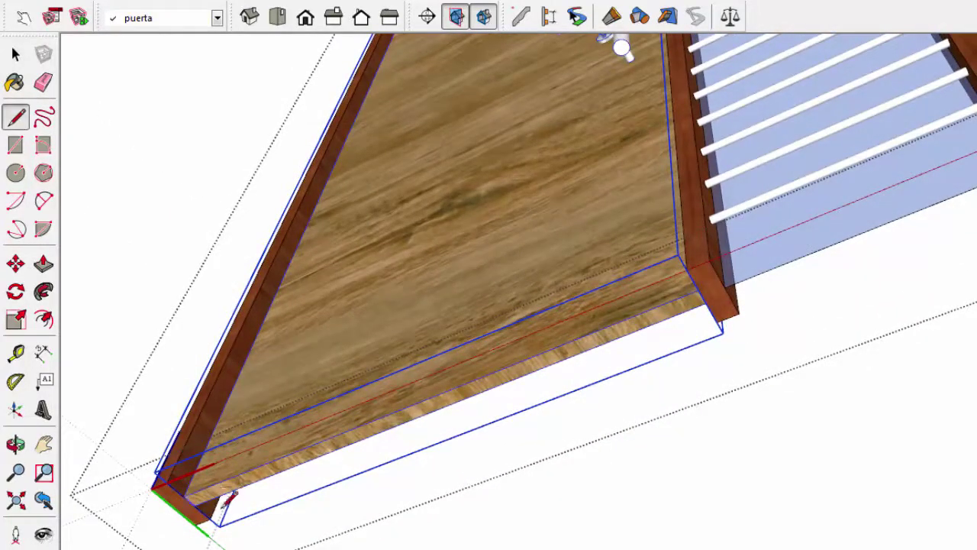
pyautogui.scroll(2, 189, 493)
pyautogui.scroll(1, 181, 512)
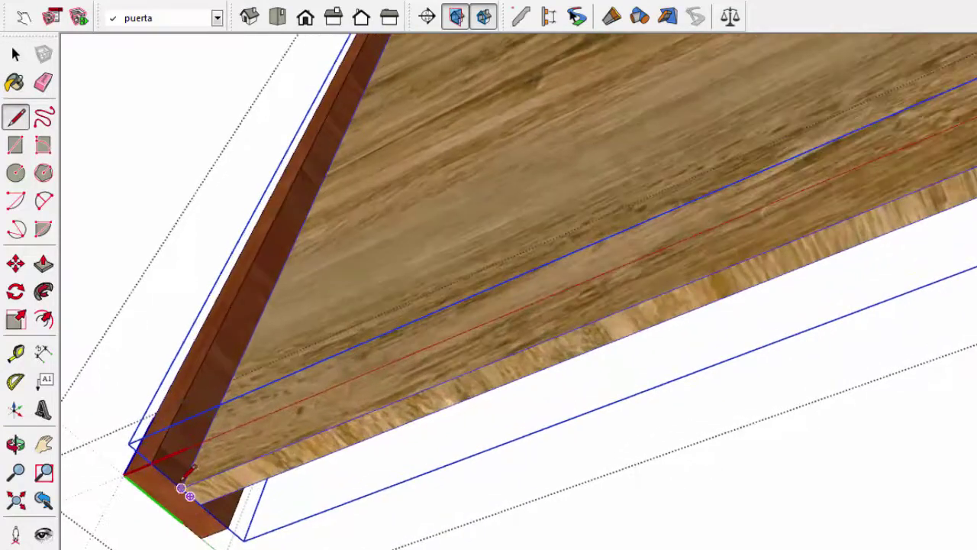
pyautogui.scroll(1, 197, 492)
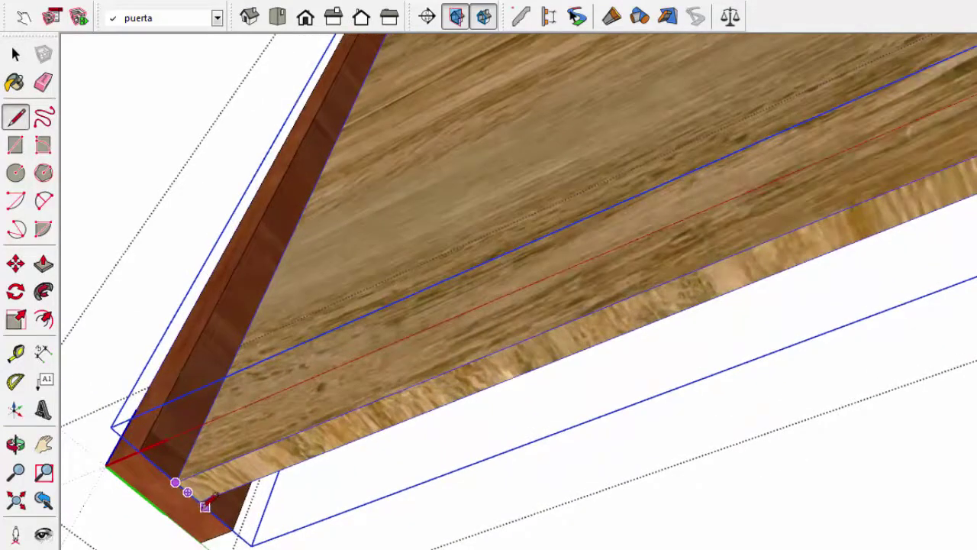
pyautogui.click(200, 500)
pyautogui.scroll(-2, 197, 496)
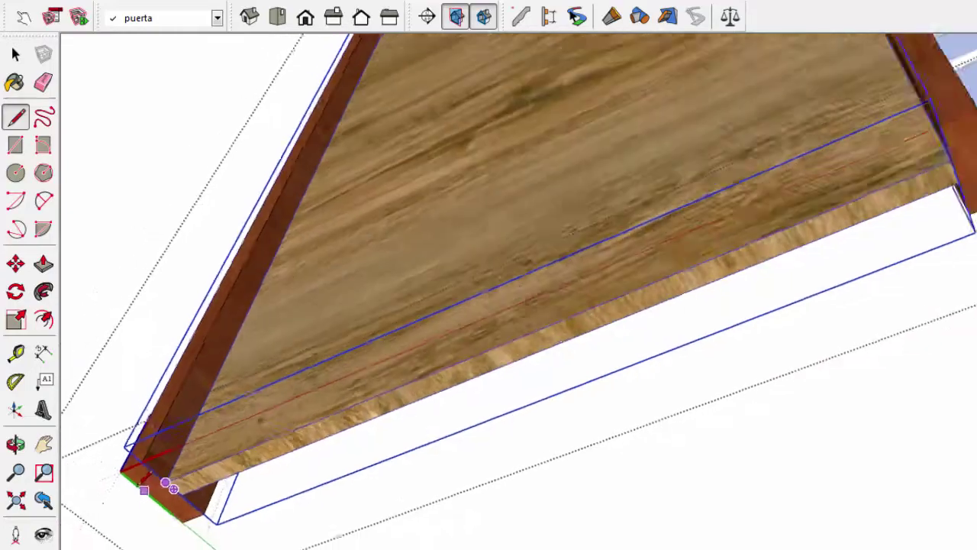
pyautogui.scroll(-2, 183, 492)
pyautogui.scroll(-3, 541, 328)
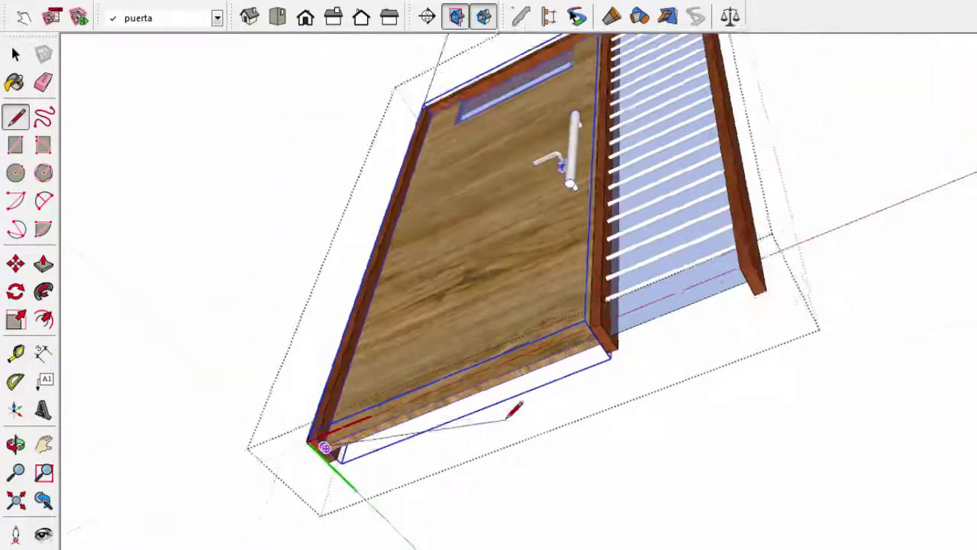
pyautogui.scroll(-2, 458, 413)
pyautogui.moveTo(455, 180); pyautogui.dragTo(454, 249, button='middle')
pyautogui.scroll(3, 455, 249)
pyautogui.scroll(2, 416, 137)
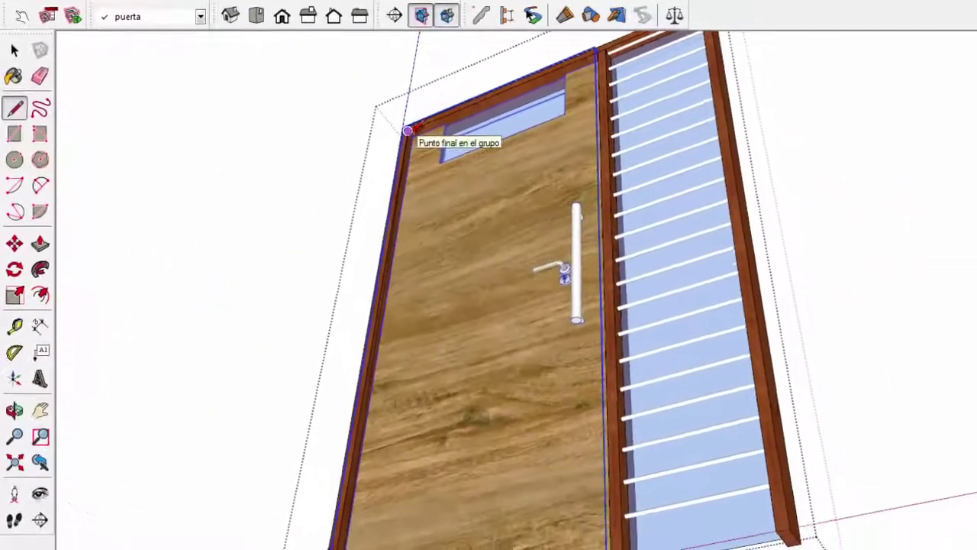
pyautogui.scroll(1, 406, 134)
pyautogui.press('space')
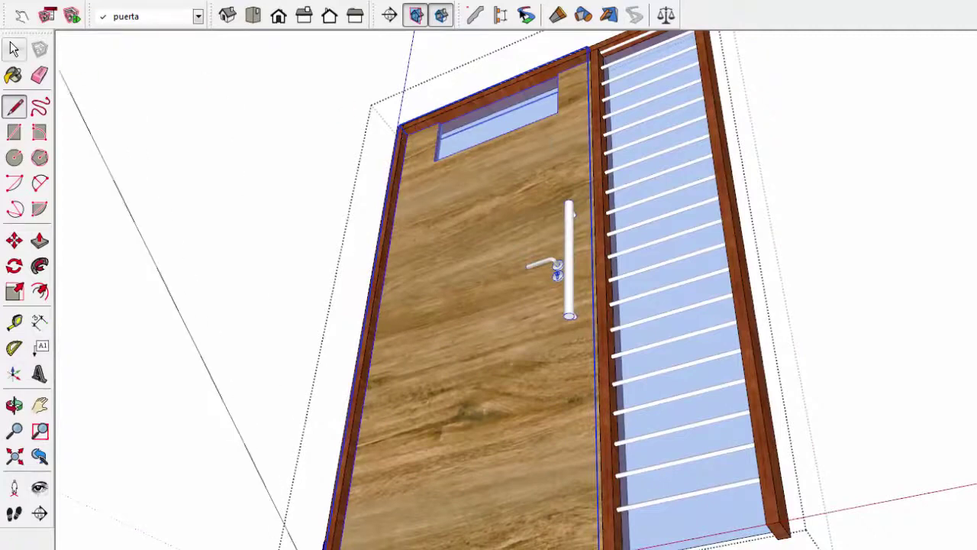
pyautogui.moveTo(535, 320); pyautogui.dragTo(549, 346, button='middle')
pyautogui.scroll(-5, 549, 346)
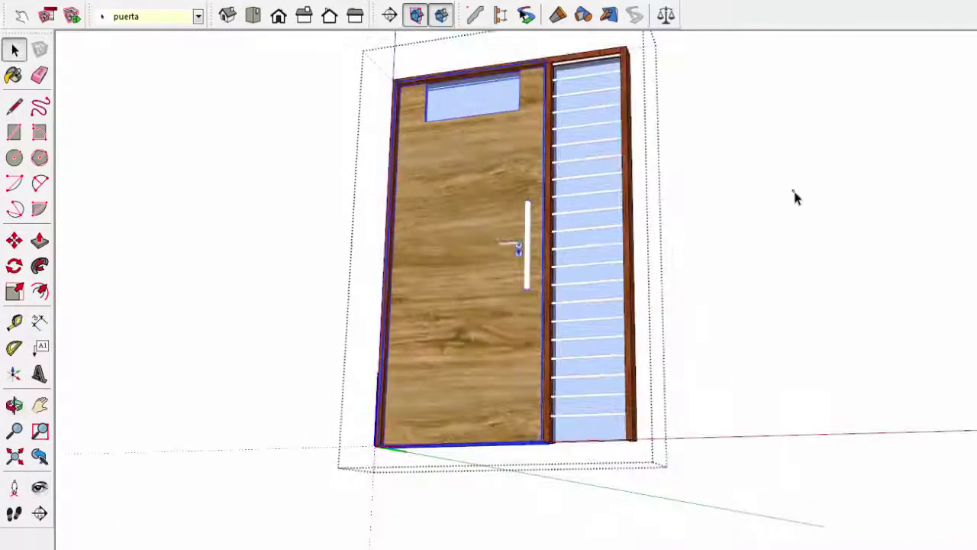
pyautogui.moveTo(792, 197); pyautogui.dragTo(504, 263, button='middle')
pyautogui.scroll(1, 500, 229)
pyautogui.click(496, 222)
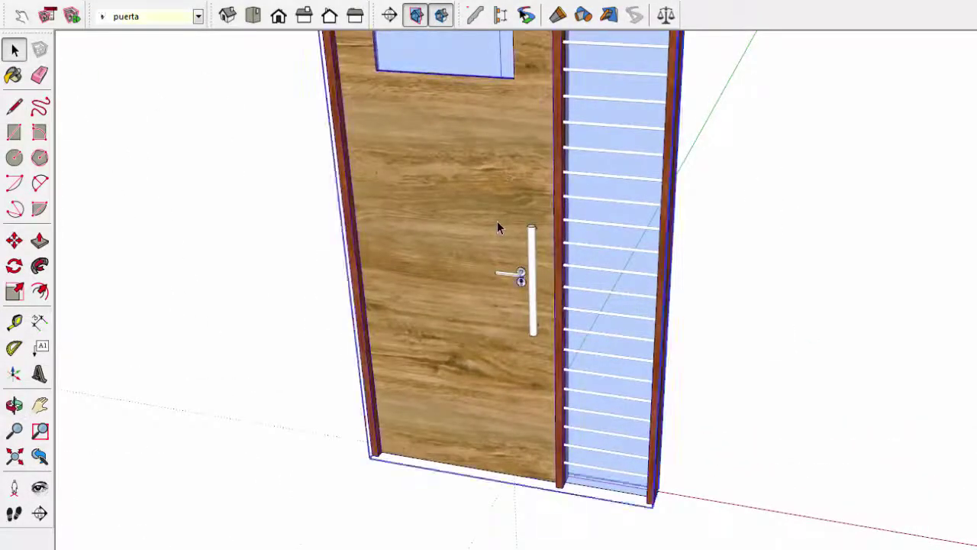
pyautogui.moveTo(496, 221); pyautogui.dragTo(322, 458, button='middle')
pyautogui.scroll(-3, 334, 246)
pyautogui.scroll(2, 334, 247)
pyautogui.scroll(2, 388, 187)
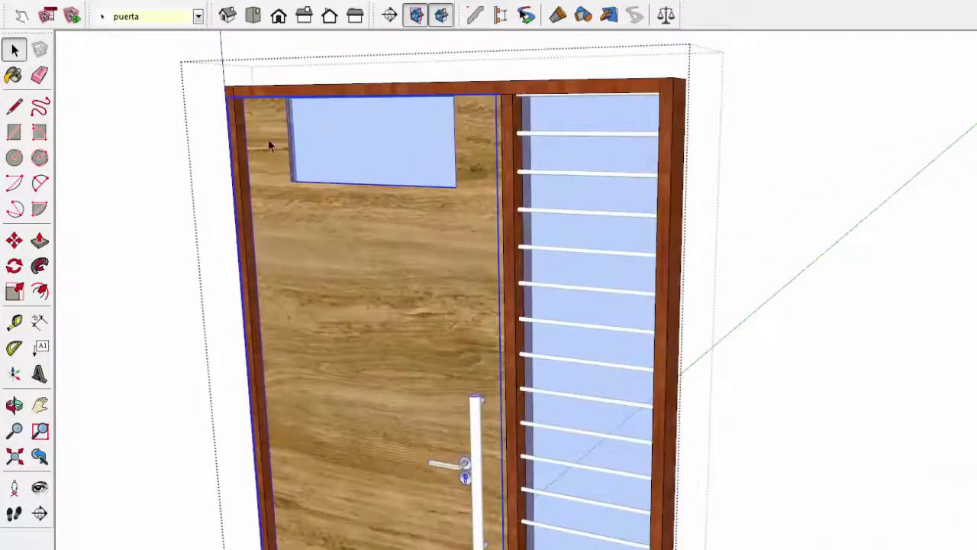
# Add a custom attribute Profundidad to Puerta and show its details
pyautogui.click(71, 15)
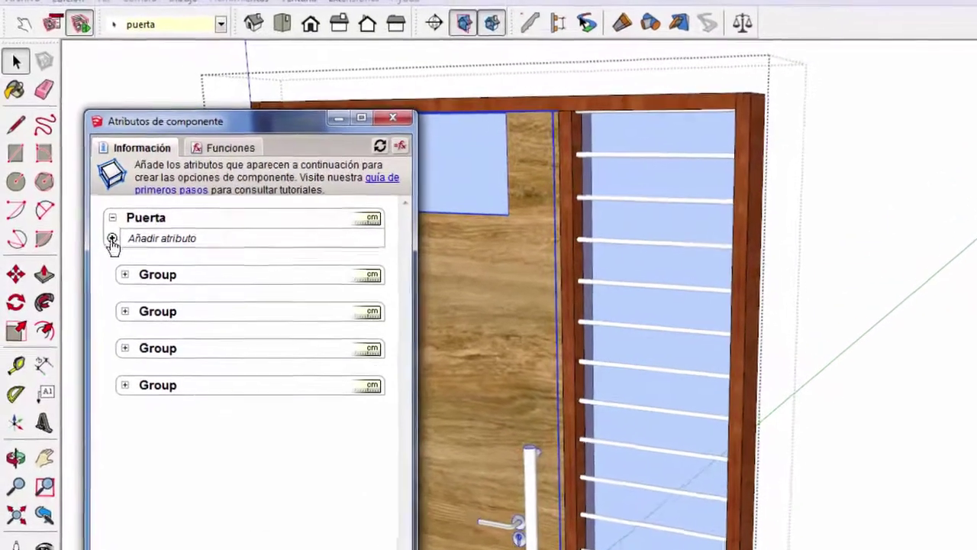
pyautogui.click(100, 208)
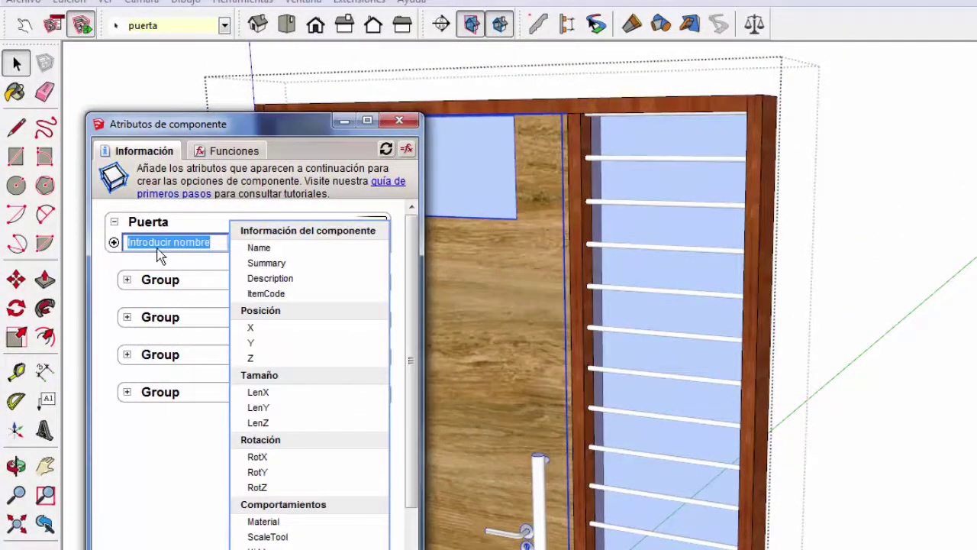
pyautogui.write('Profundidad')
pyautogui.press('Return')
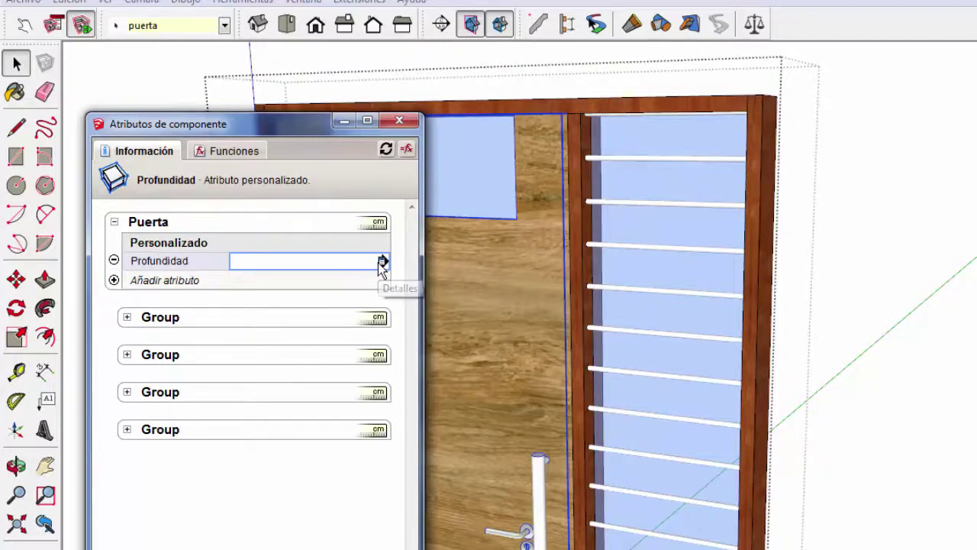
pyautogui.click(382, 261)
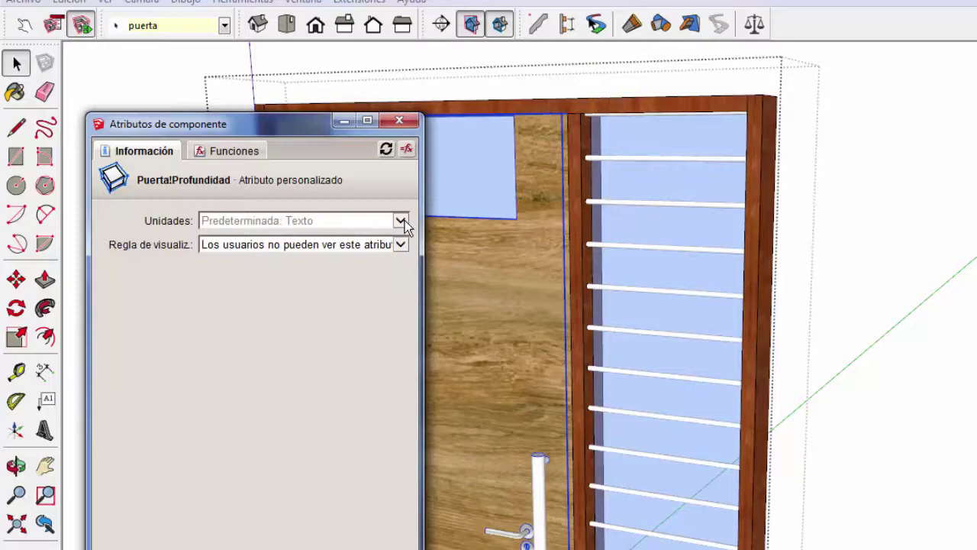
# Set Profundidad's units to Centímetros and let users pick it from a list
pyautogui.click(401, 220)
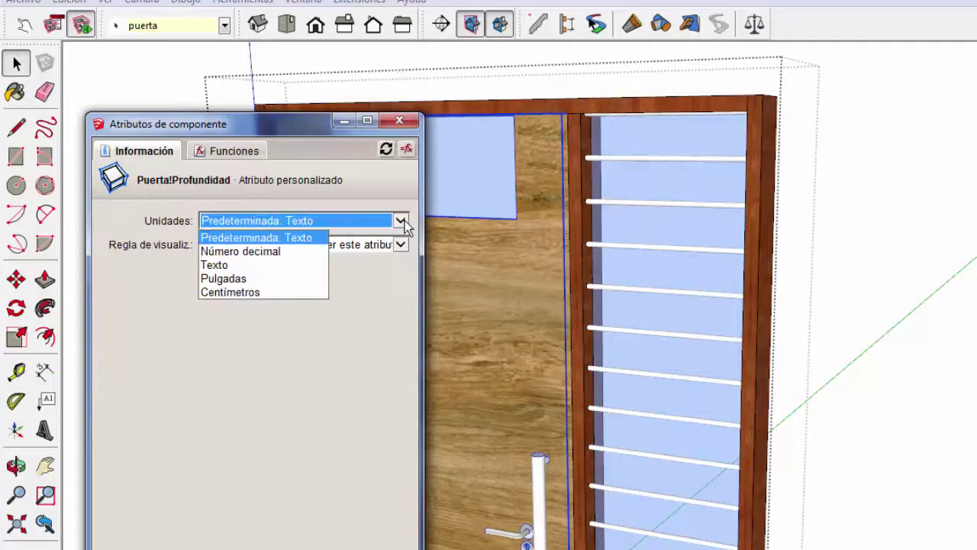
pyautogui.click(240, 293)
pyautogui.click(281, 246)
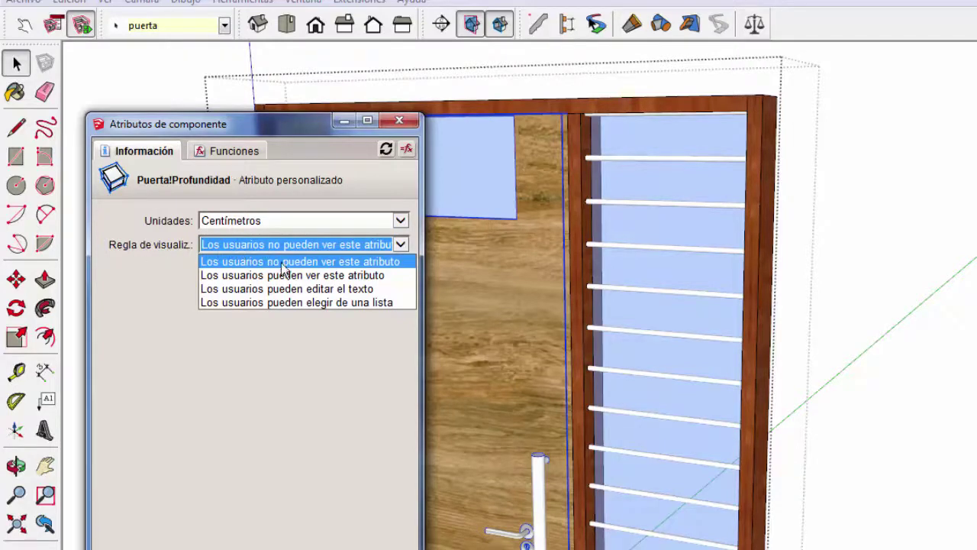
pyautogui.click(291, 303)
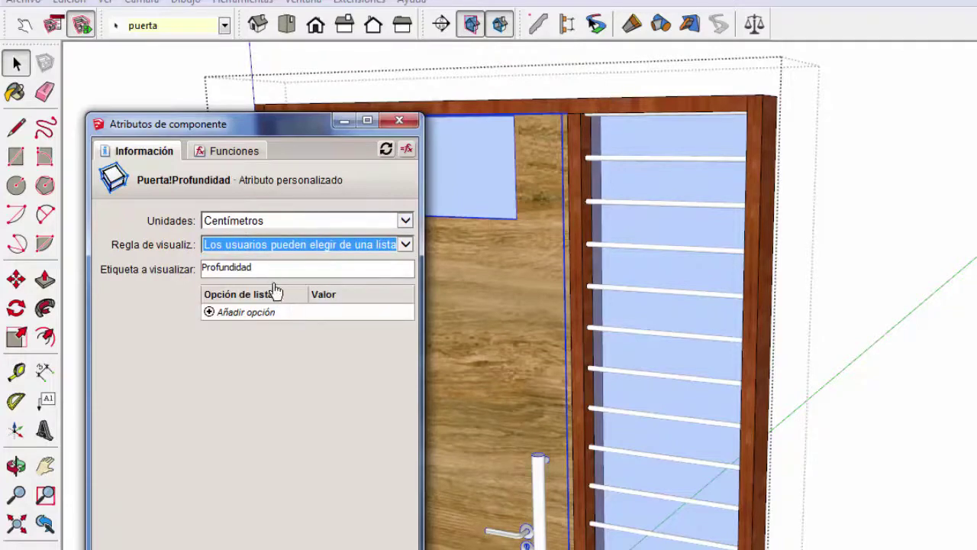
# Enter the first two Profundidad list options with value 110 cm
pyautogui.click(209, 313)
pyautogui.click(210, 314)
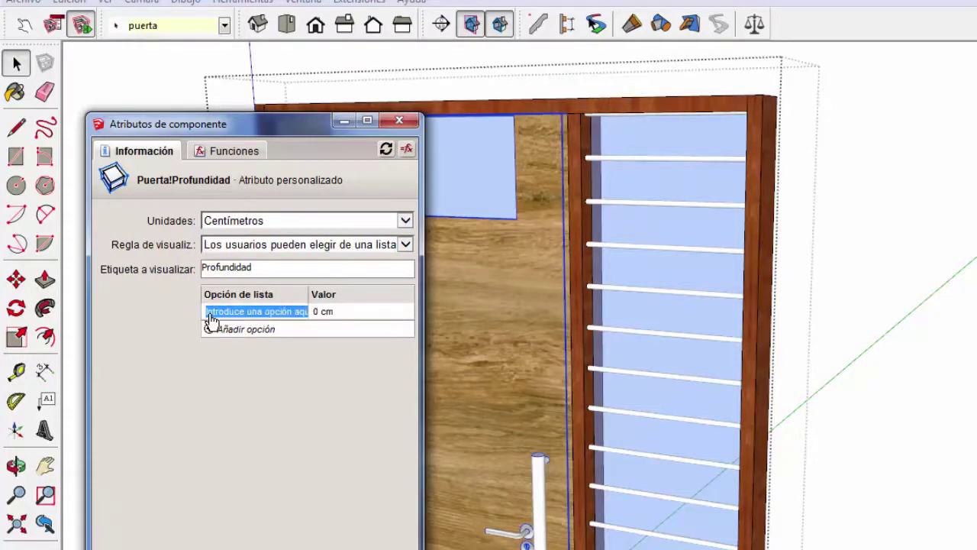
pyautogui.write('110')
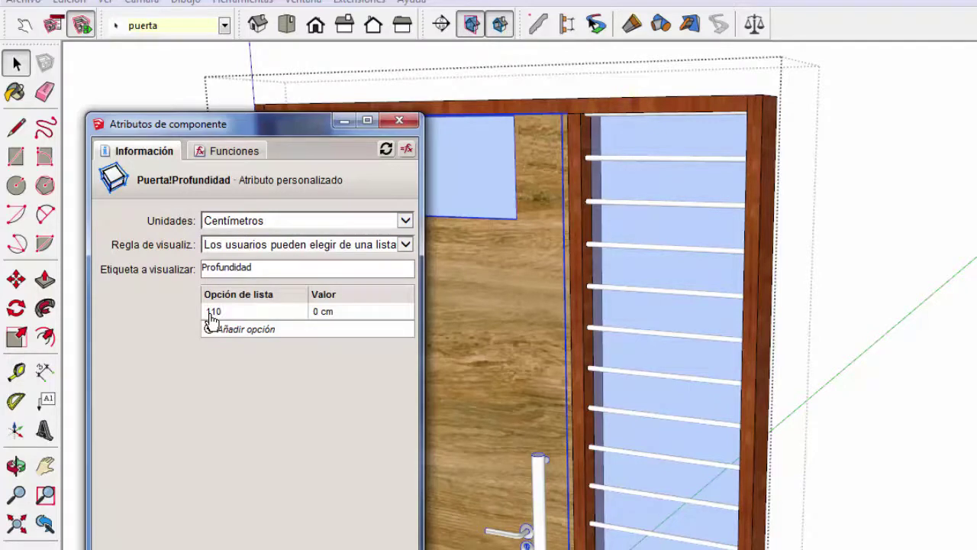
pyautogui.press('Tab')
pyautogui.write('1')
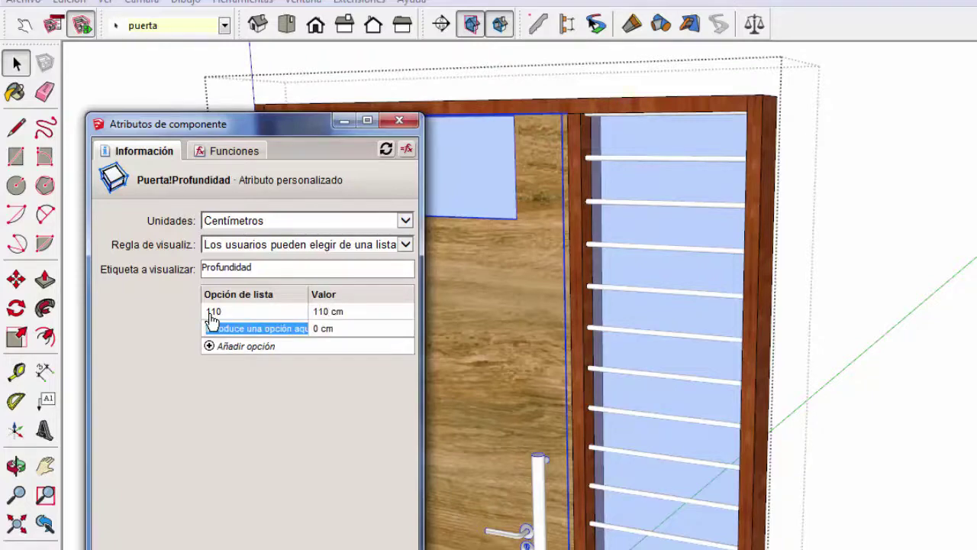
pyautogui.press('BackSpace')
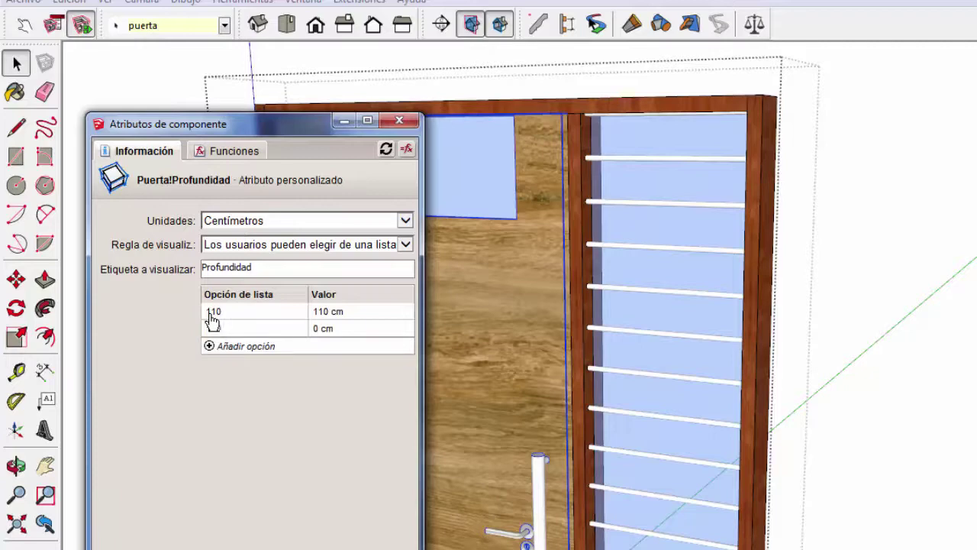
pyautogui.press('Tab')
pyautogui.write('11')
pyautogui.write('0')
pyautogui.press('Tab')
pyautogui.press('Escape')
# Add options 110 and 115 cm, drop the empty row, and apply the list
pyautogui.click(208, 347)
pyautogui.write('1')
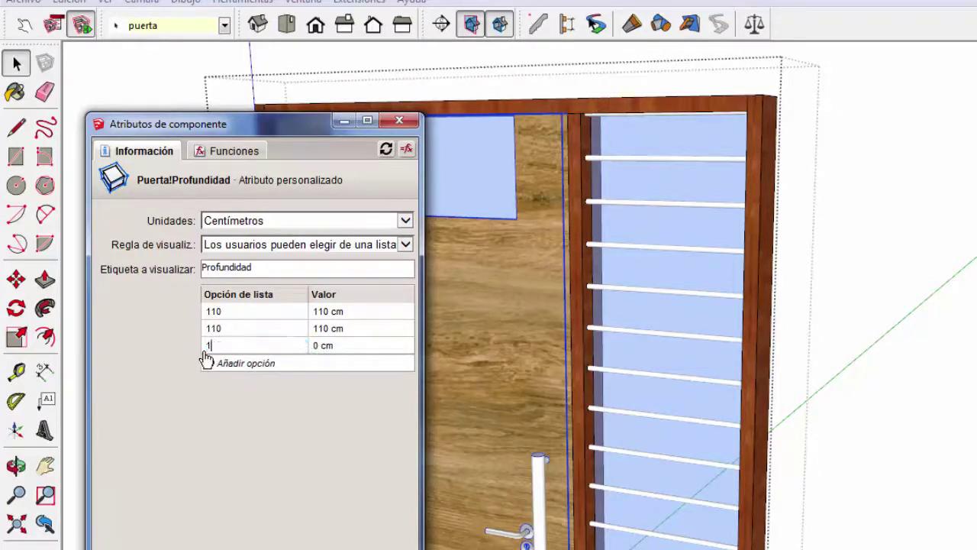
pyautogui.write('10')
pyautogui.press('Tab')
pyautogui.write('1')
pyautogui.write('10')
pyautogui.click(208, 358)
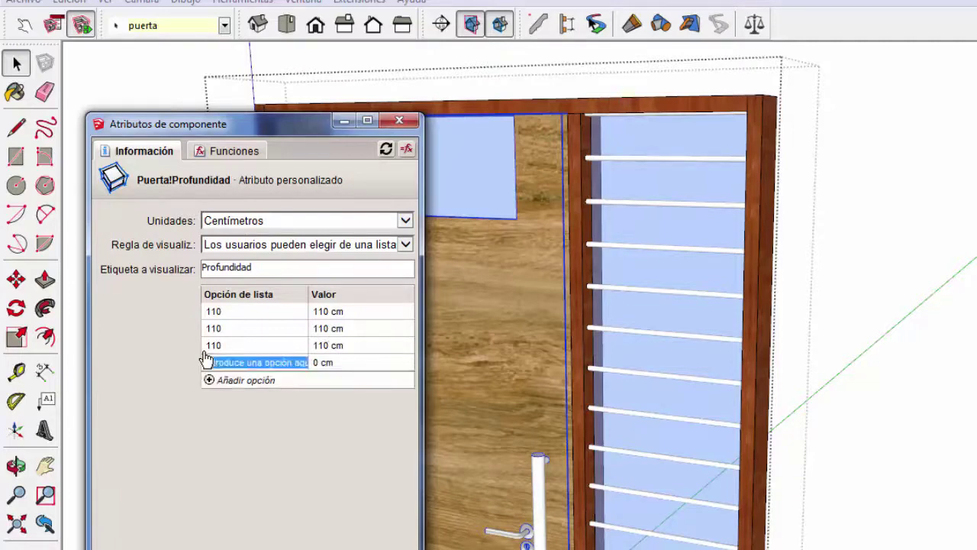
pyautogui.write('115')
pyautogui.press('Tab')
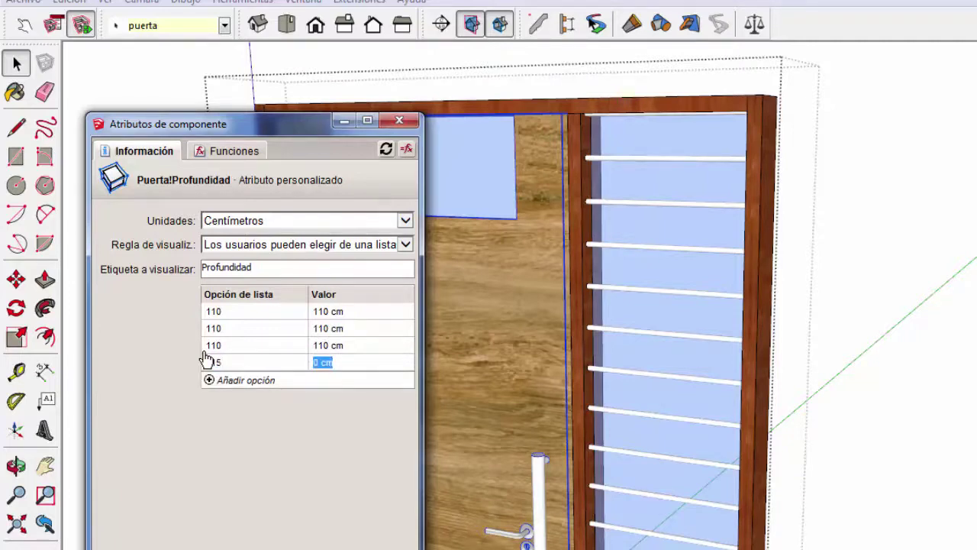
pyautogui.write('115')
pyautogui.press('Tab')
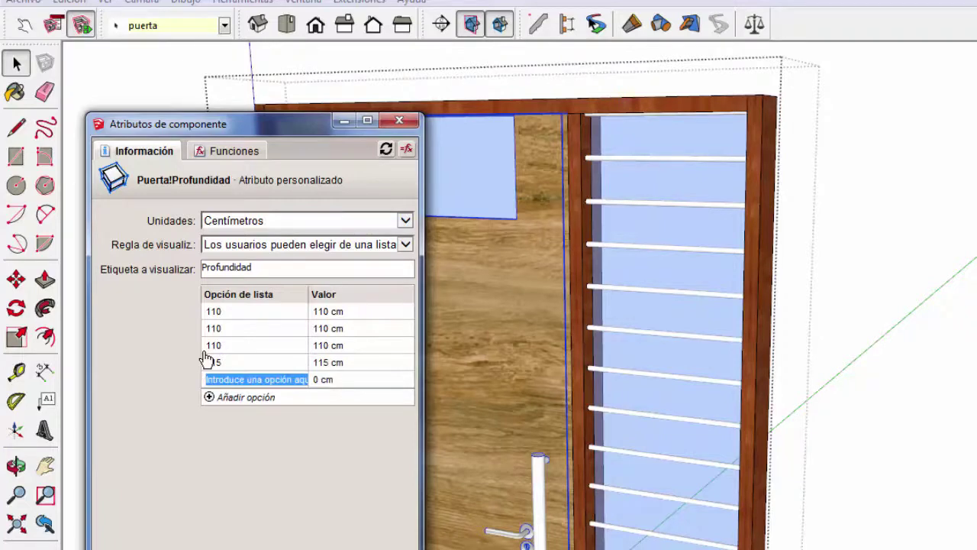
pyautogui.click(221, 448)
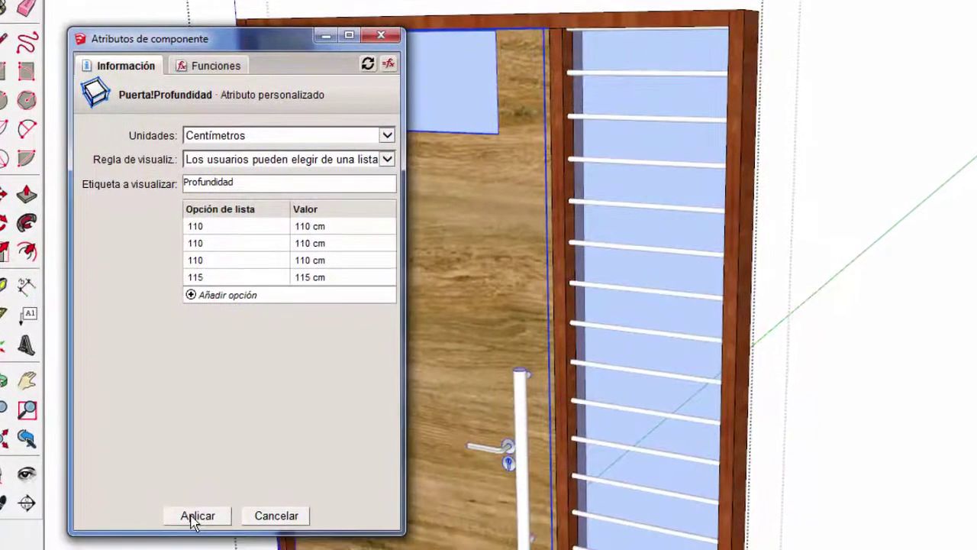
pyautogui.click(192, 514)
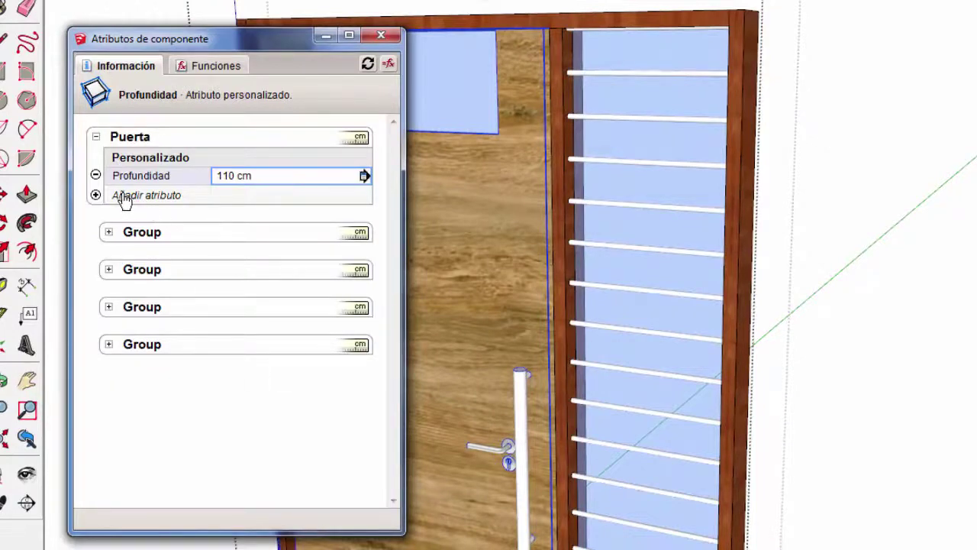
# Add the position attributes X, Y and Z to Puerta
pyautogui.click(96, 196)
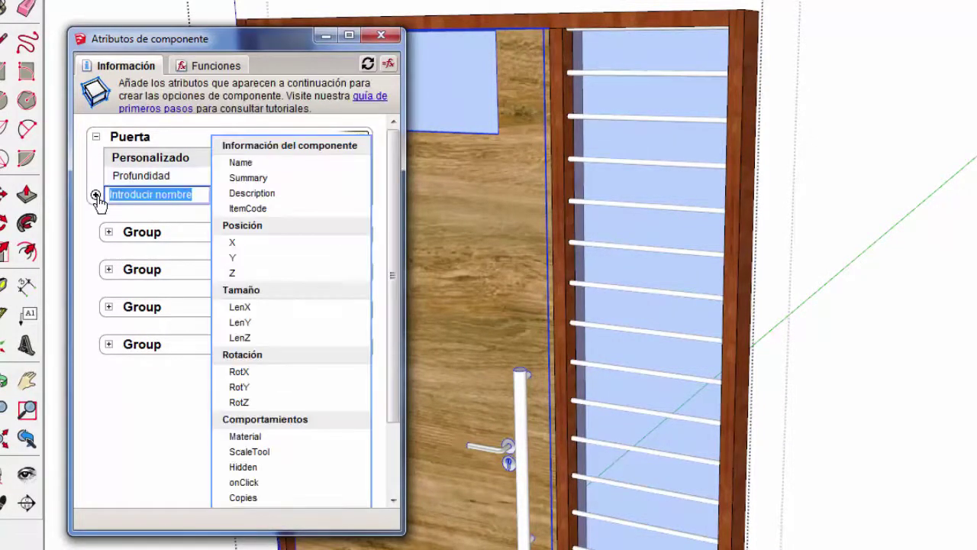
pyautogui.click(250, 243)
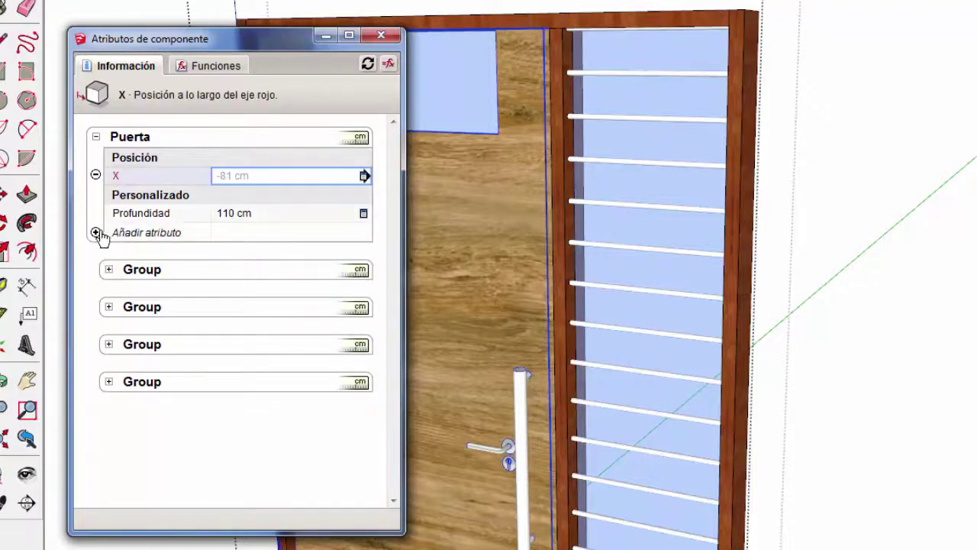
pyautogui.click(95, 232)
pyautogui.click(246, 246)
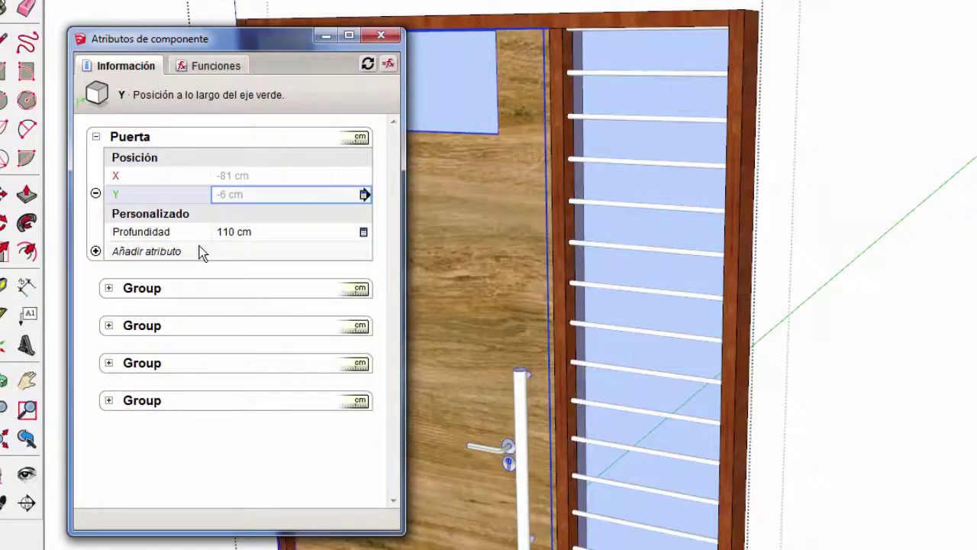
pyautogui.click(96, 250)
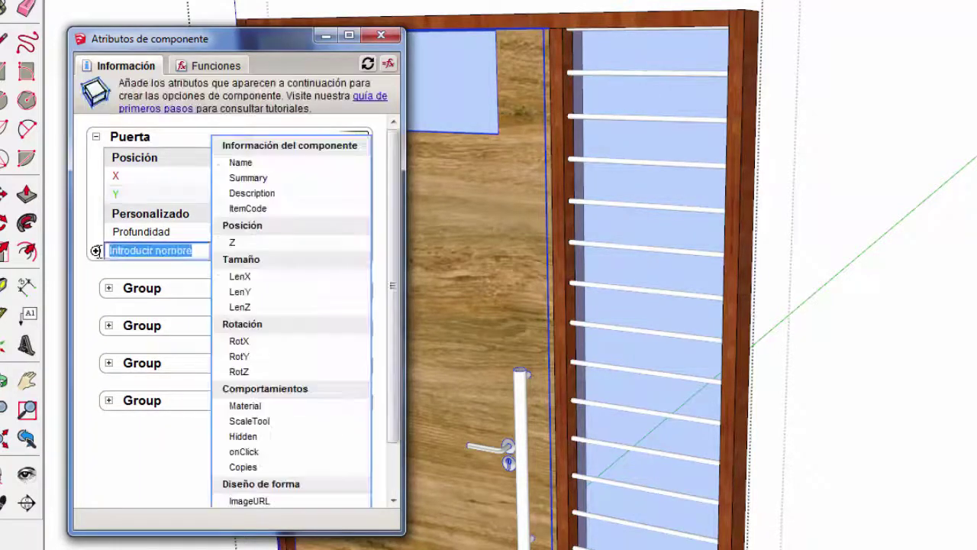
pyautogui.click(236, 242)
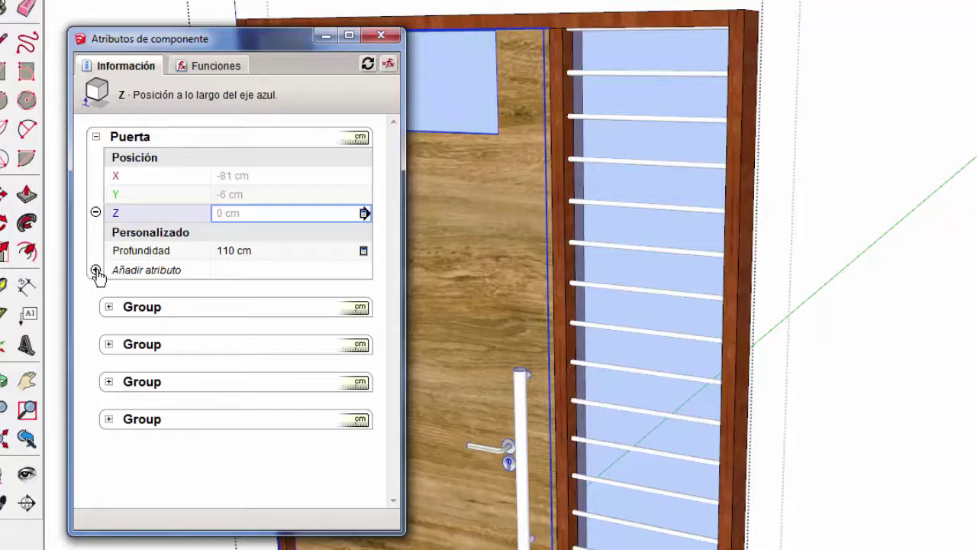
# Add the size attributes LenX, LenY and LenZ and check their values
pyautogui.click(96, 270)
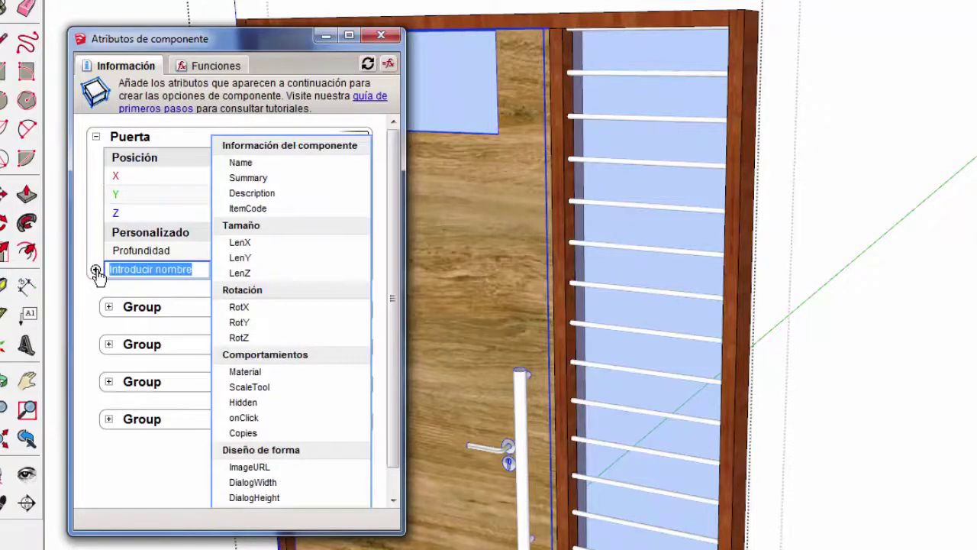
pyautogui.click(239, 242)
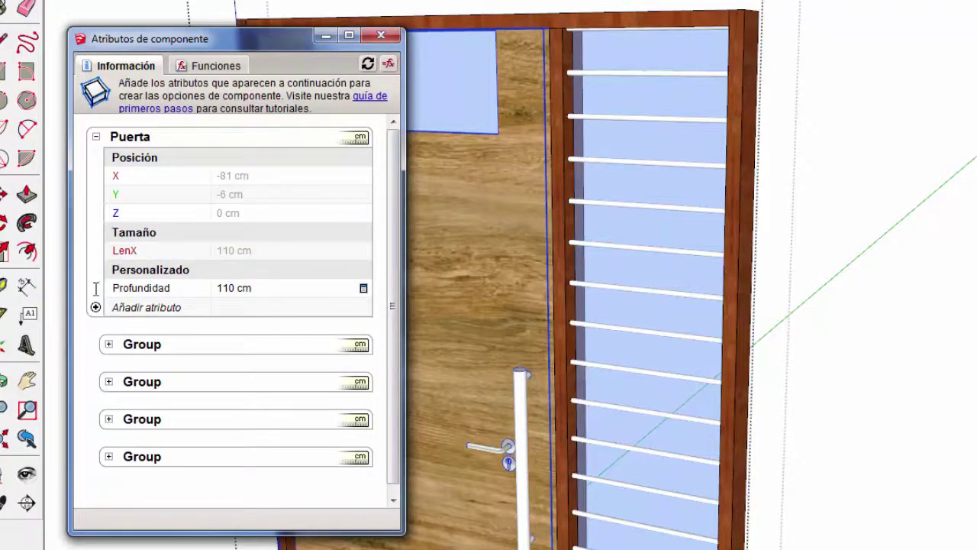
pyautogui.click(95, 307)
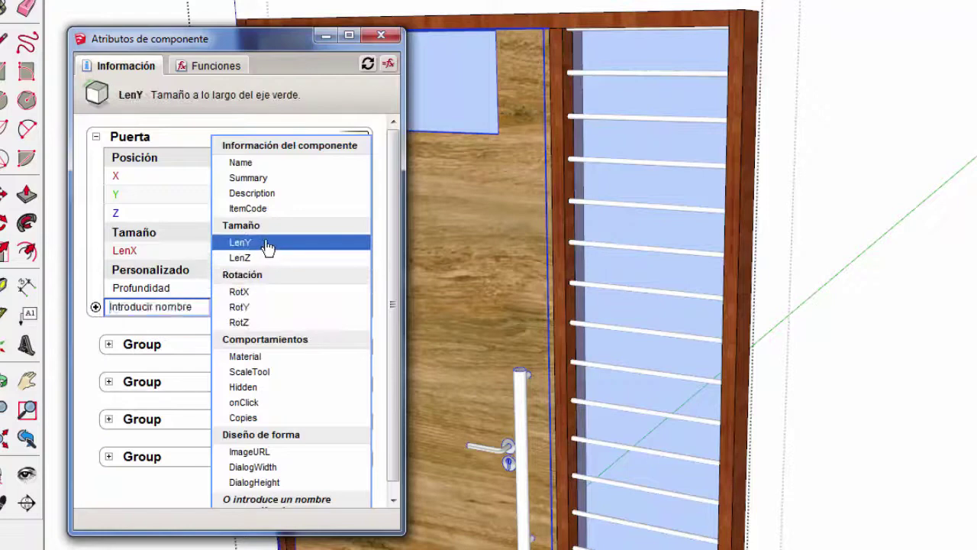
pyautogui.click(267, 242)
pyautogui.click(95, 326)
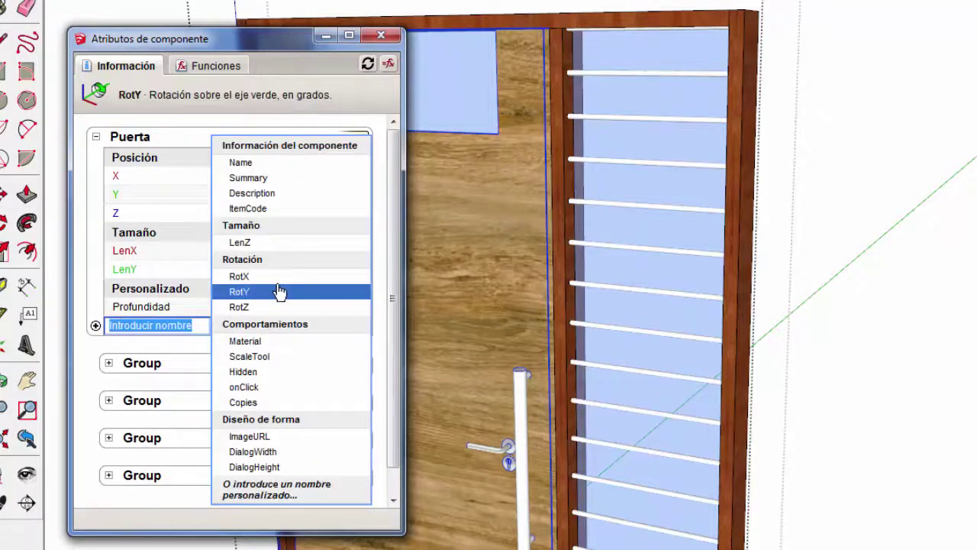
pyautogui.click(264, 241)
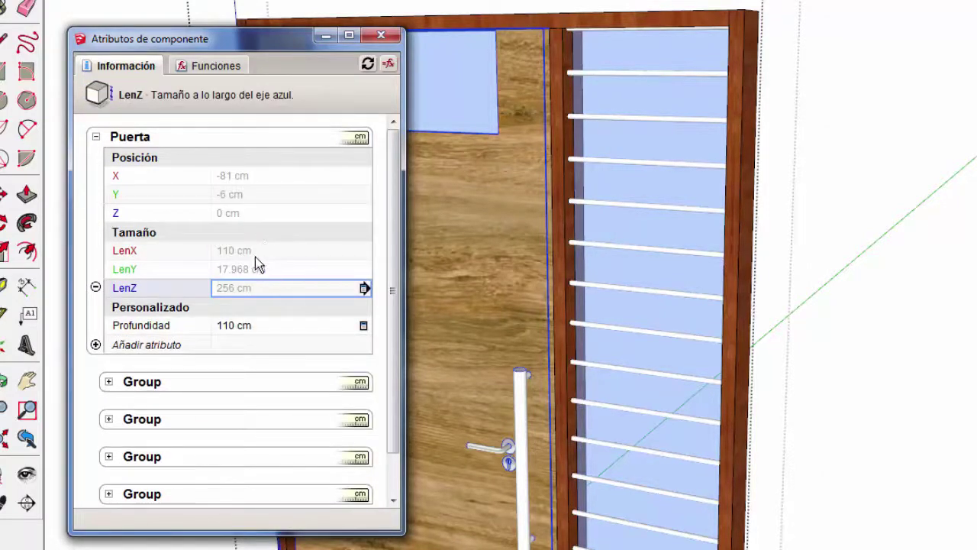
pyautogui.click(253, 269)
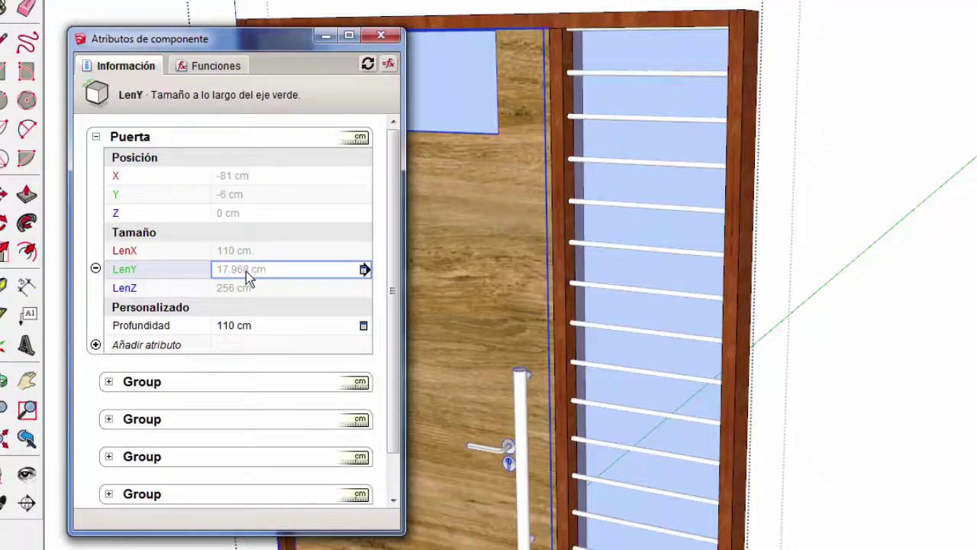
pyautogui.click(246, 271)
pyautogui.click(245, 255)
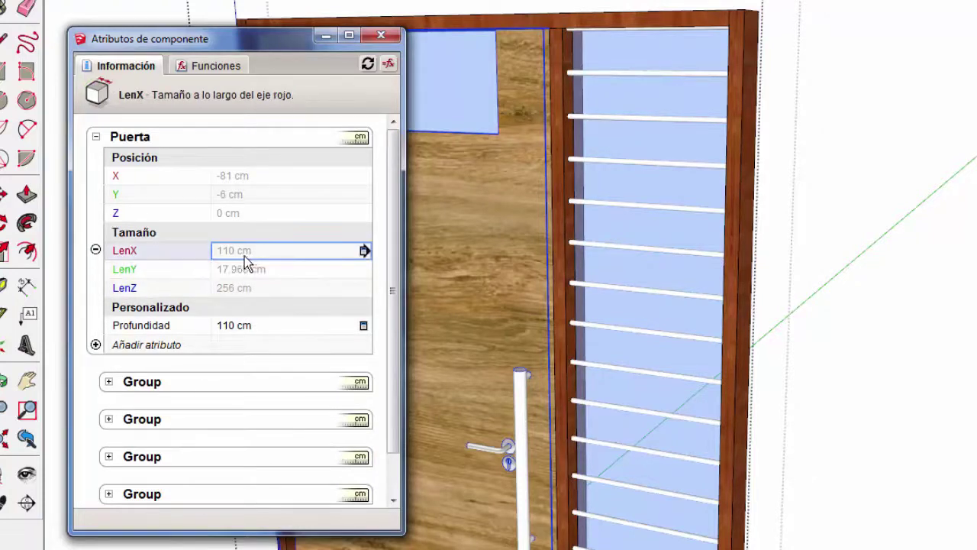
pyautogui.click(244, 259)
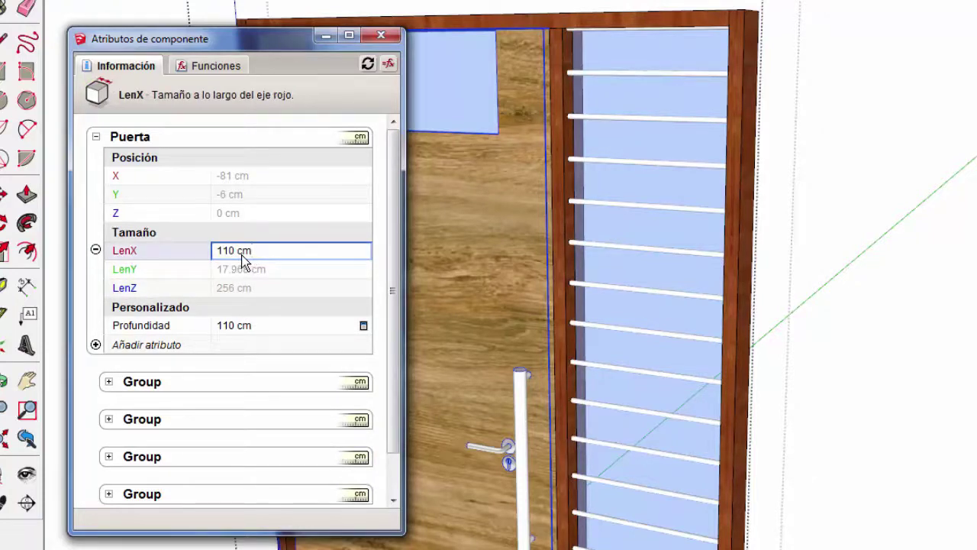
# Replace LenX's value with the formula =Profundidad, giving 110 cm
pyautogui.press('BackSpace')
pyautogui.press('BackSpace')
pyautogui.press('BackSpace')
pyautogui.press('BackSpace')
pyautogui.press('BackSpace')
pyautogui.press('BackSpace')
pyautogui.write('=')
pyautogui.click(235, 326)
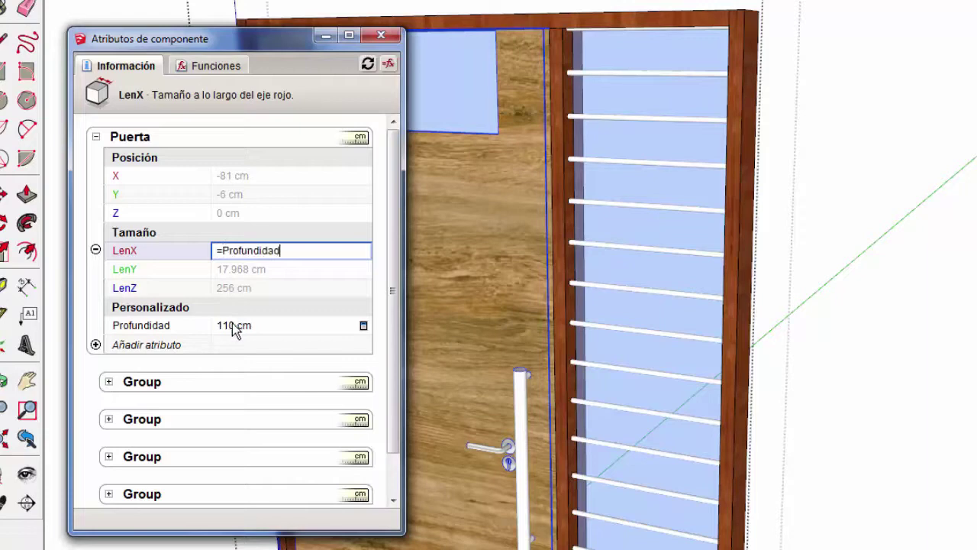
pyautogui.click(257, 275)
pyautogui.press('BackSpace')
pyautogui.press('BackSpace')
pyautogui.press('BackSpace')
pyautogui.press('BackSpace')
pyautogui.press('Return')
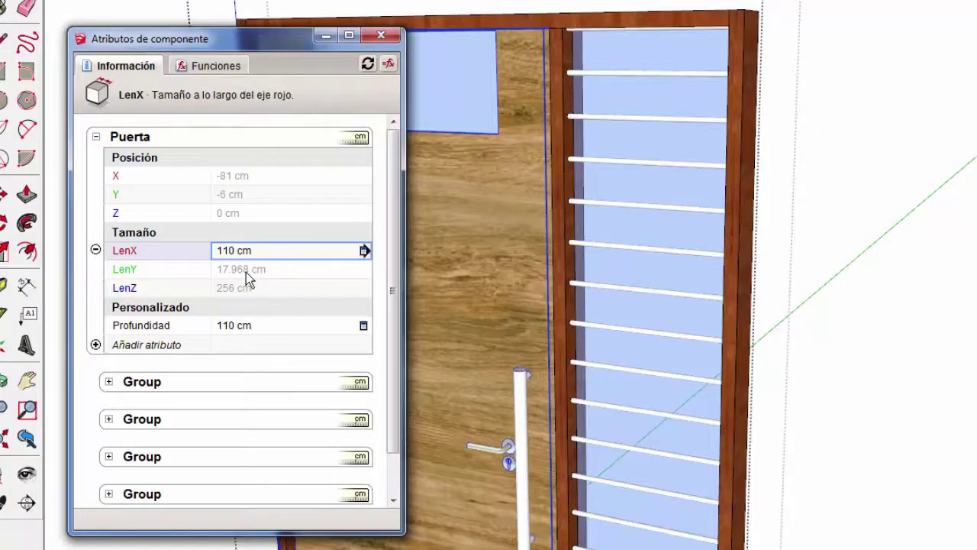
pyautogui.click(245, 272)
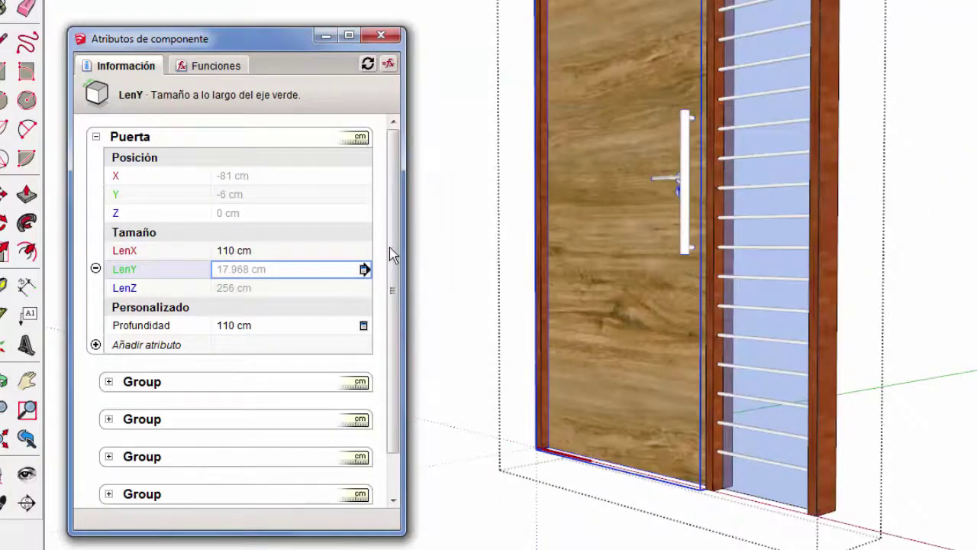
# Add rotation attributes RotX, RotY and RotZ to Puerta, each at 0
pyautogui.scroll(-1, 392, 256)
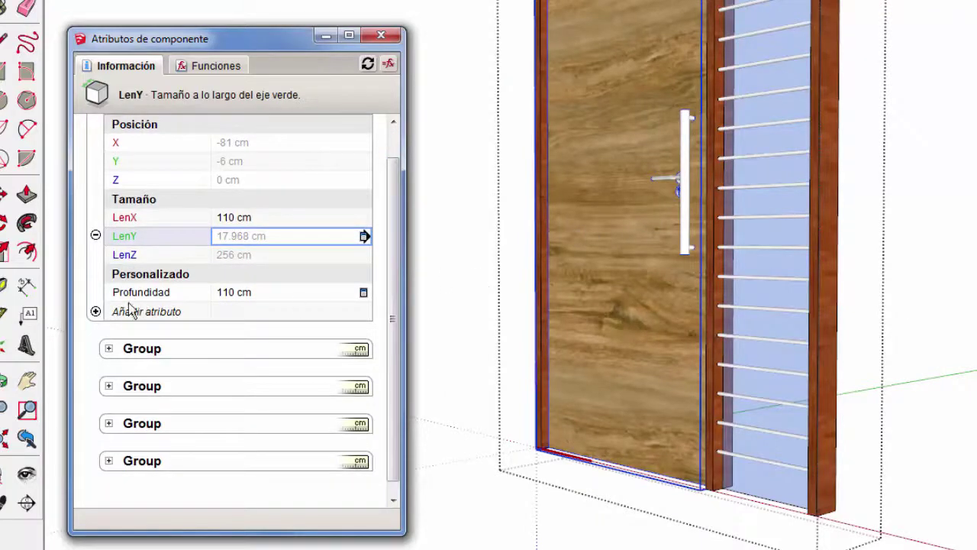
pyautogui.click(95, 312)
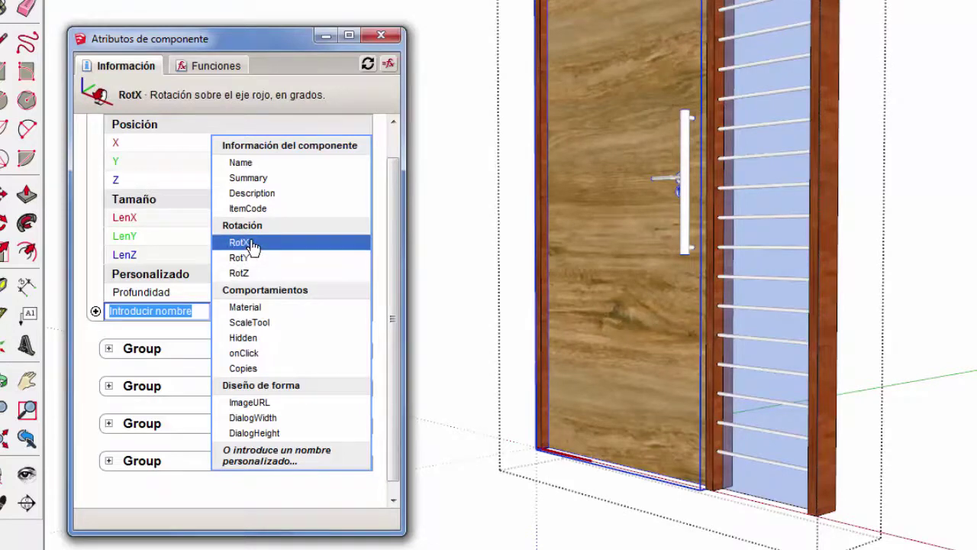
pyautogui.click(252, 245)
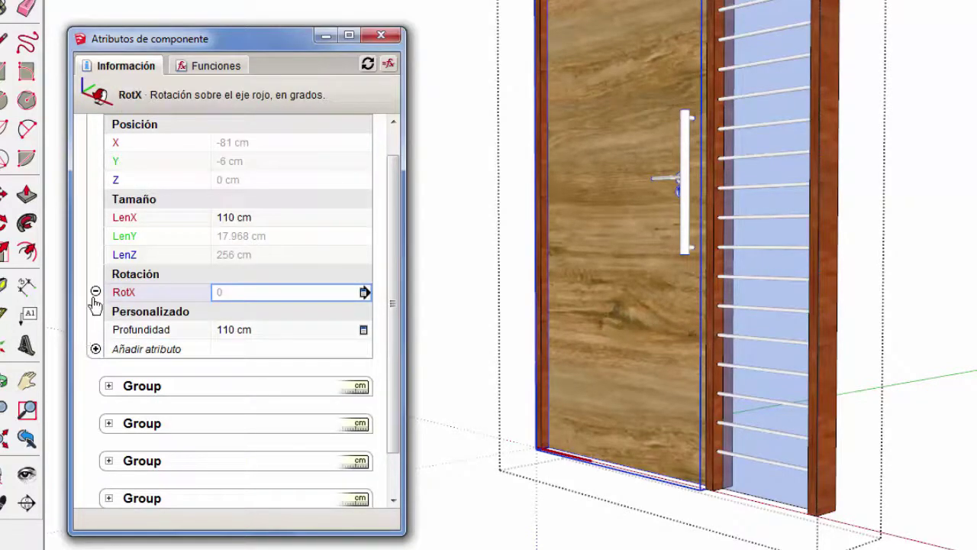
pyautogui.click(96, 348)
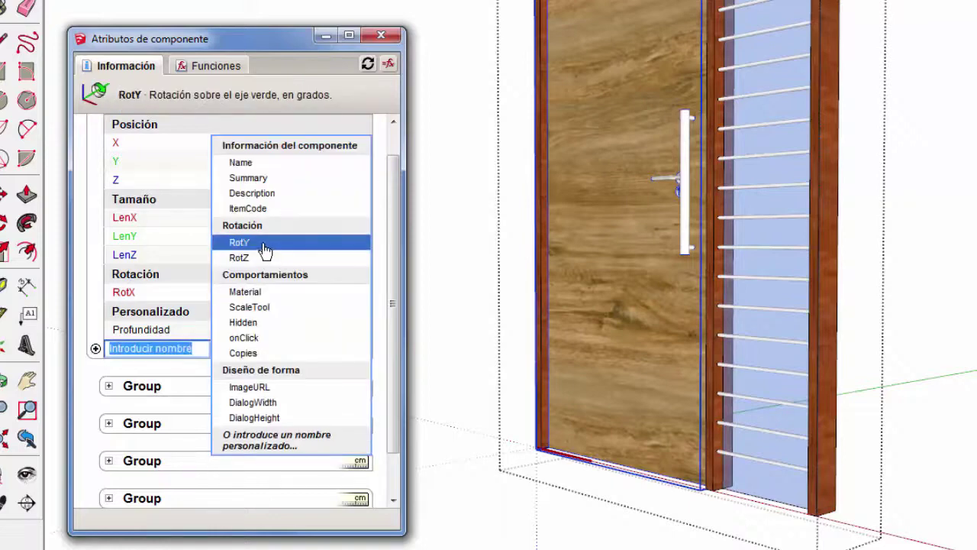
pyautogui.click(263, 243)
pyautogui.click(95, 368)
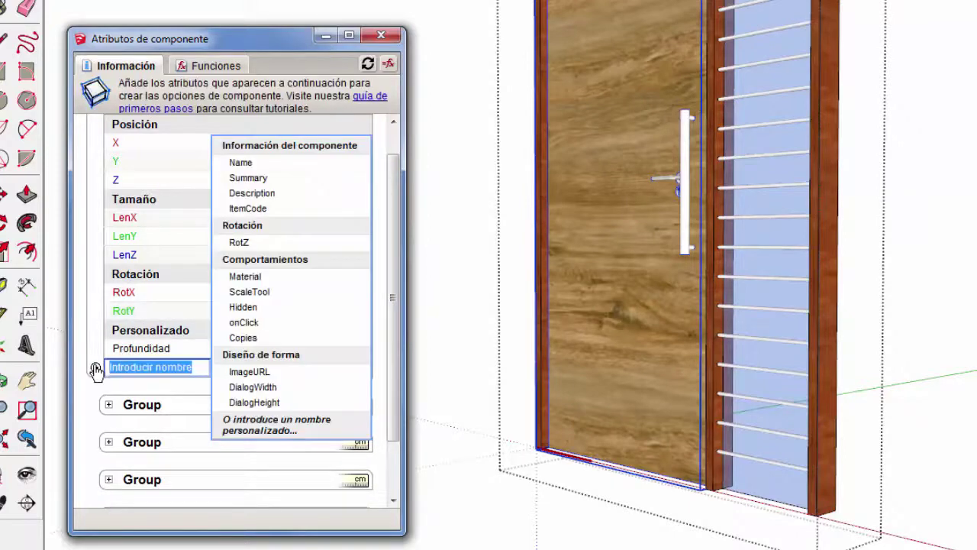
pyautogui.click(259, 243)
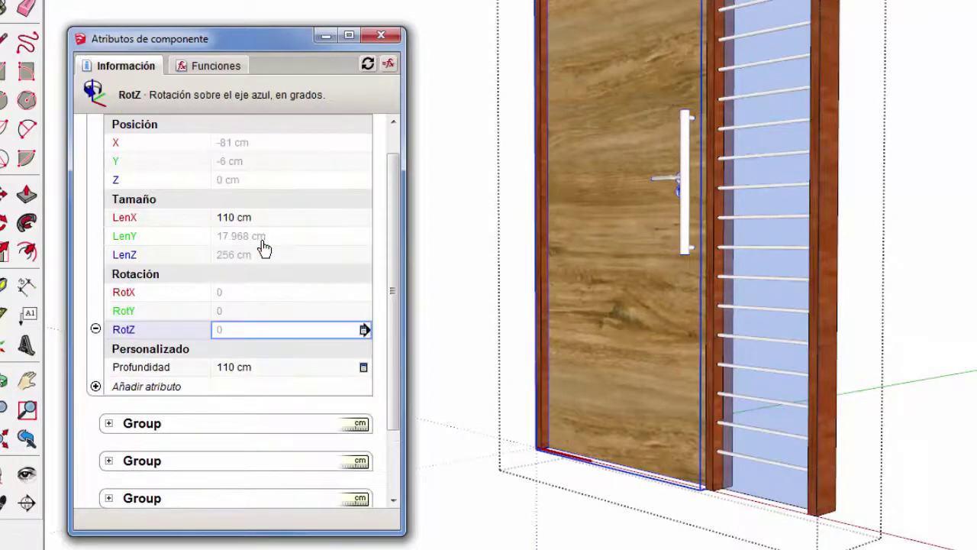
pyautogui.click(231, 292)
pyautogui.click(231, 328)
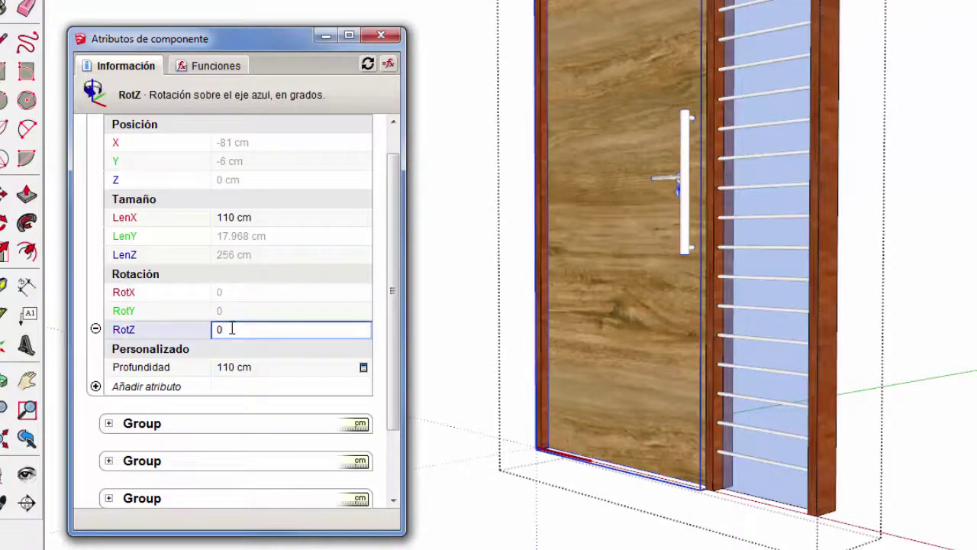
# Test the swing by setting RotZ to 45, then reset RotZ to 0
pyautogui.press('BackSpace')
pyautogui.write('45')
pyautogui.press('Return')
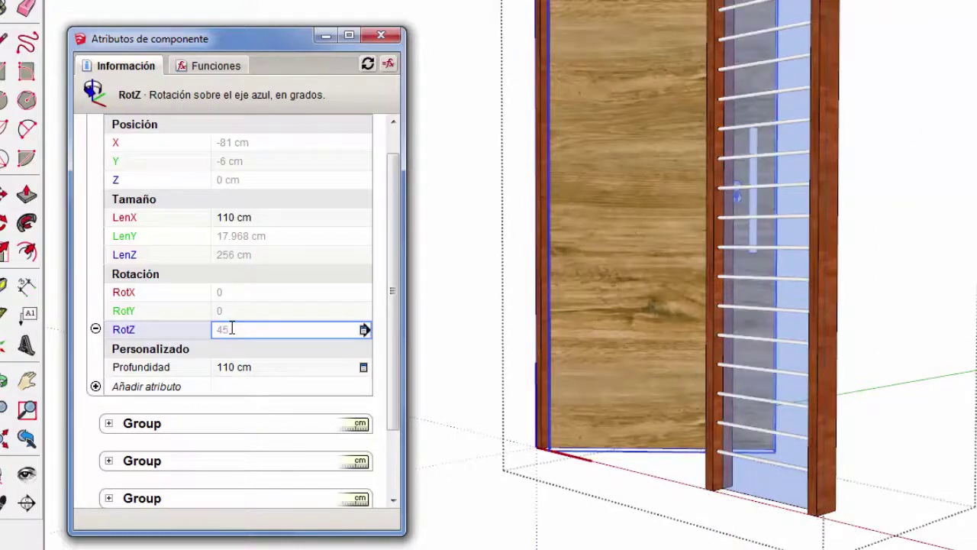
pyautogui.click(231, 328)
pyautogui.doubleClick(222, 329)
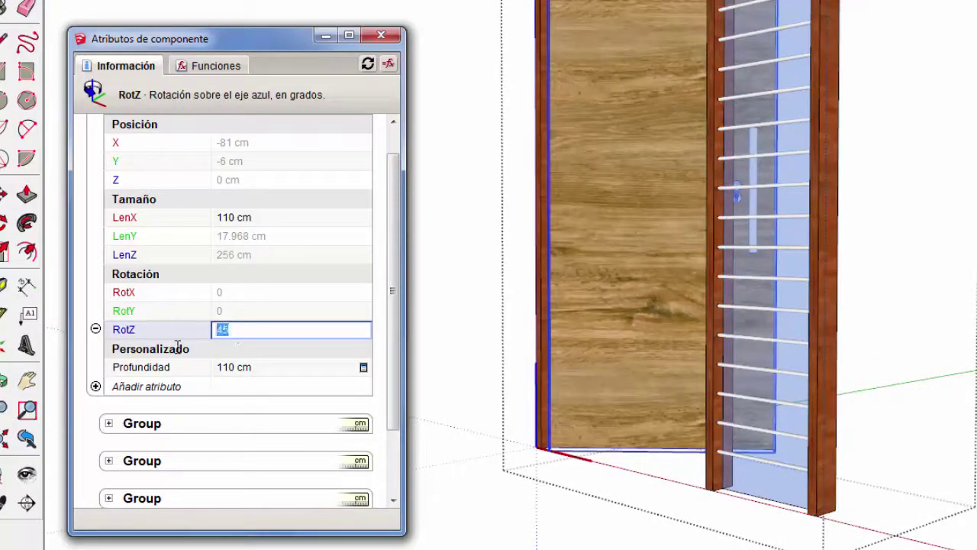
pyautogui.write('0')
pyautogui.press('Return')
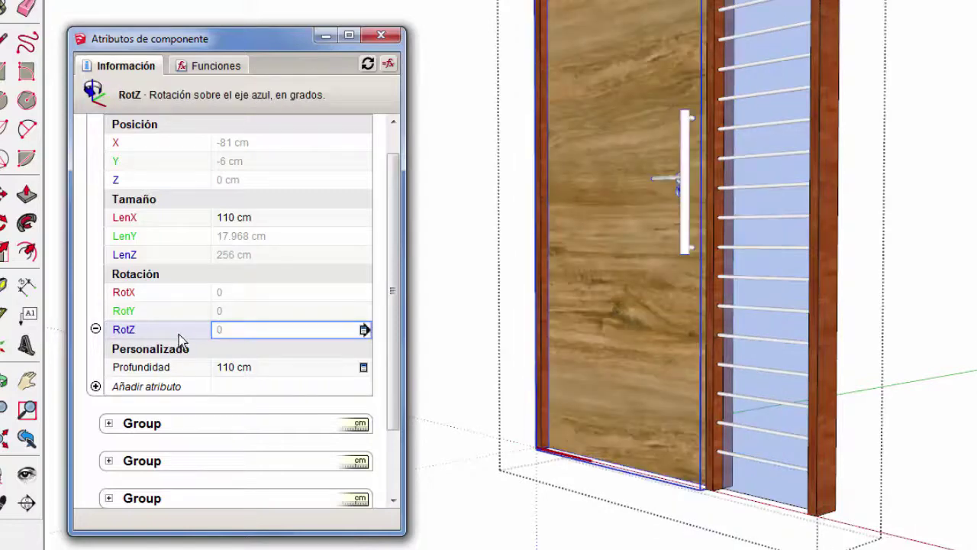
# Set RotX to =0, RotY to 0 and RotZ to =0
pyautogui.click(234, 293)
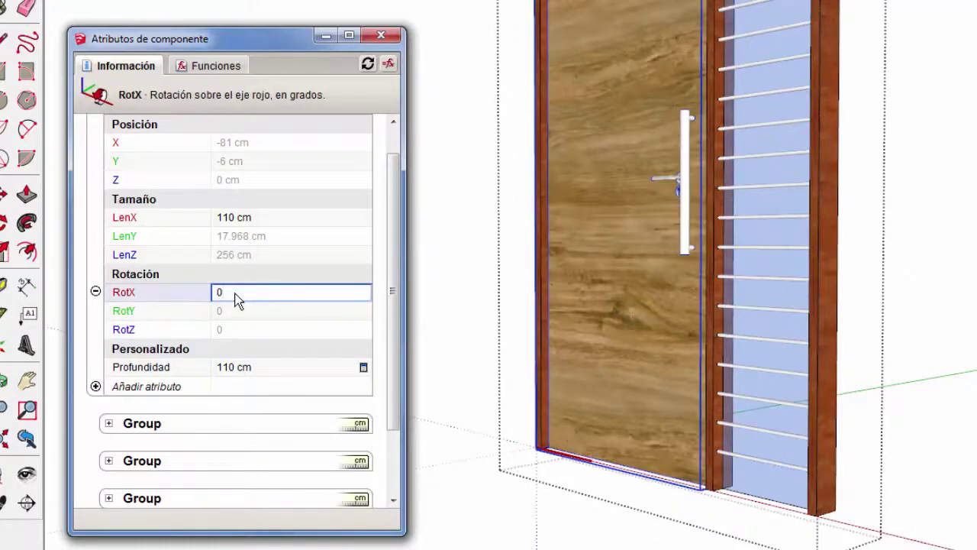
pyautogui.press('BackSpace')
pyautogui.write('=')
pyautogui.write('0')
pyautogui.press('Return')
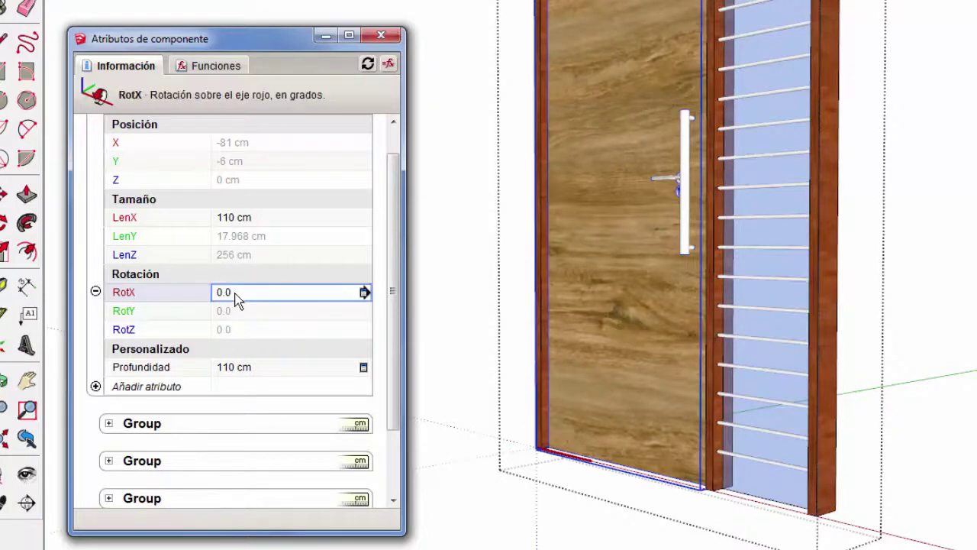
pyautogui.click(245, 312)
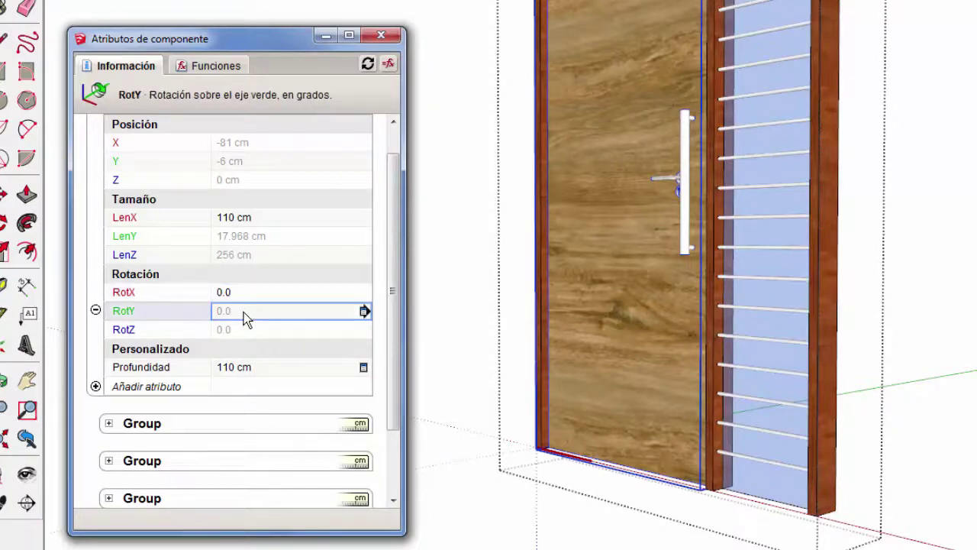
pyautogui.press('BackSpace')
pyautogui.press('BackSpace')
pyautogui.press('BackSpace')
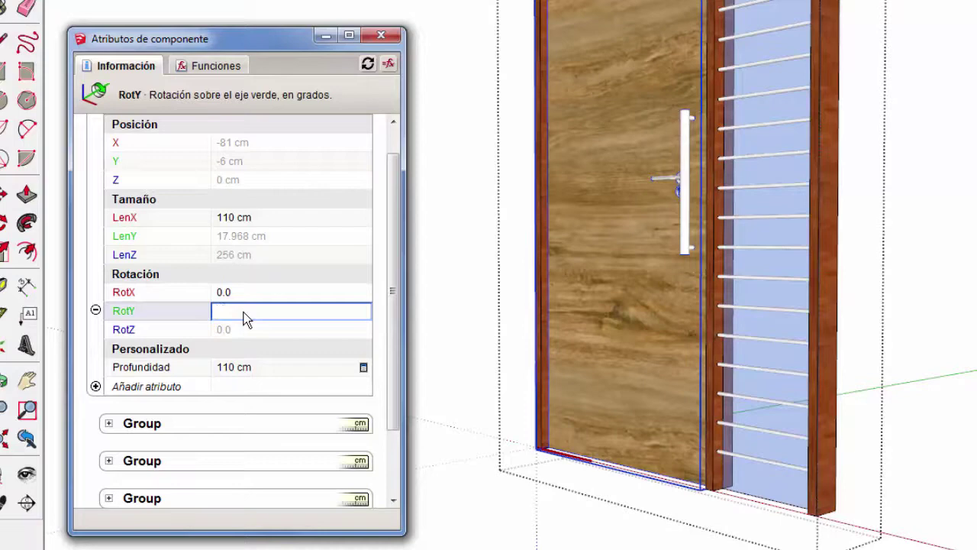
pyautogui.write('0')
pyautogui.press('Return')
pyautogui.click(243, 330)
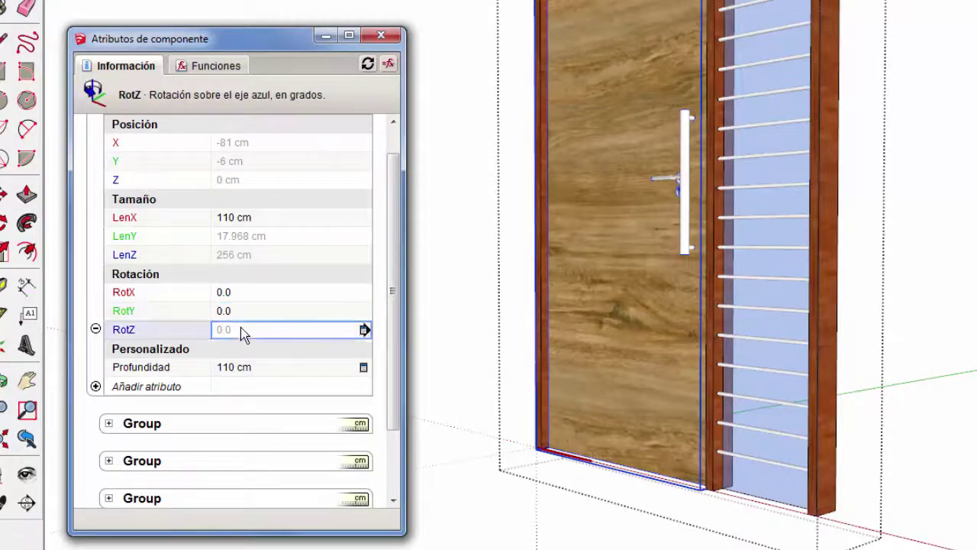
pyautogui.click(242, 331)
pyautogui.write('=')
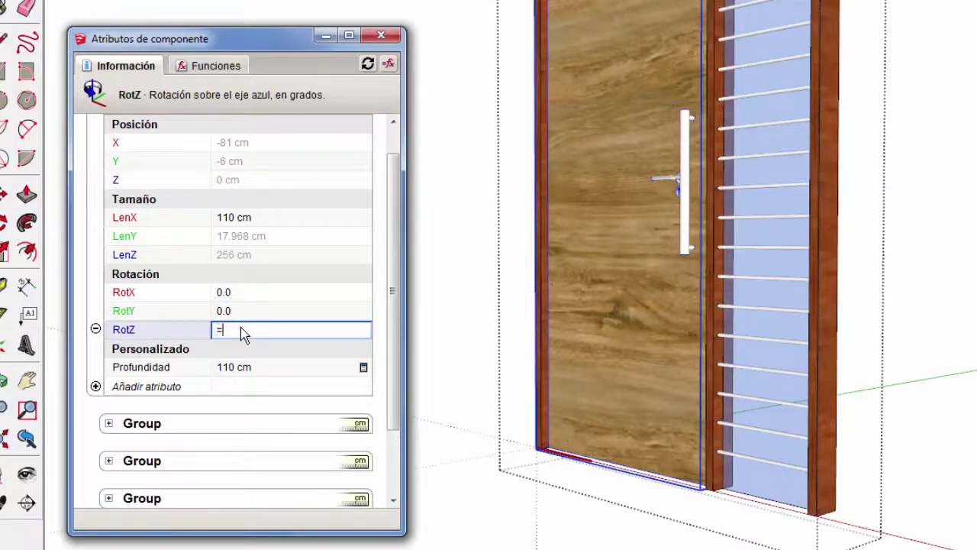
pyautogui.write('0')
pyautogui.press('Return')
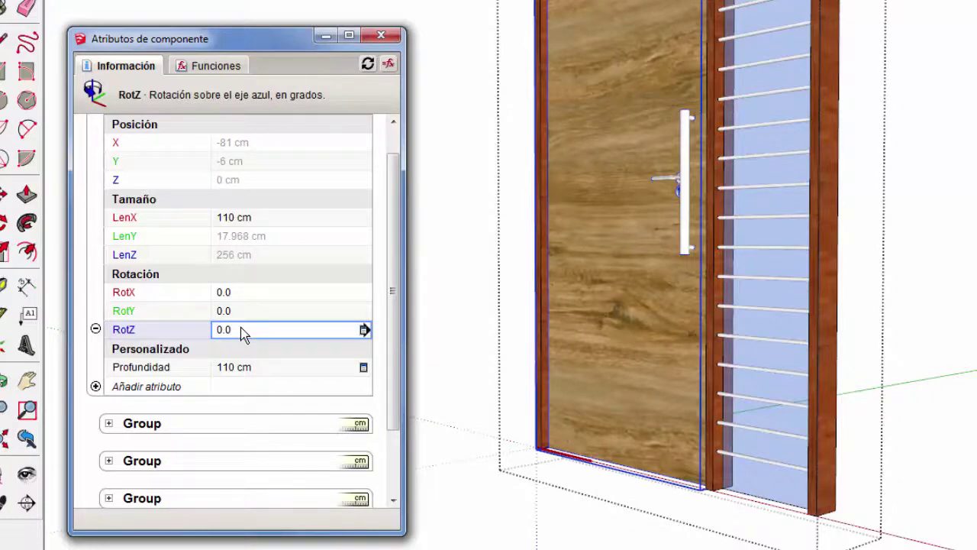
# Add an onClick behaviour attribute and a custom attribute named VAR to the door
pyautogui.click(96, 387)
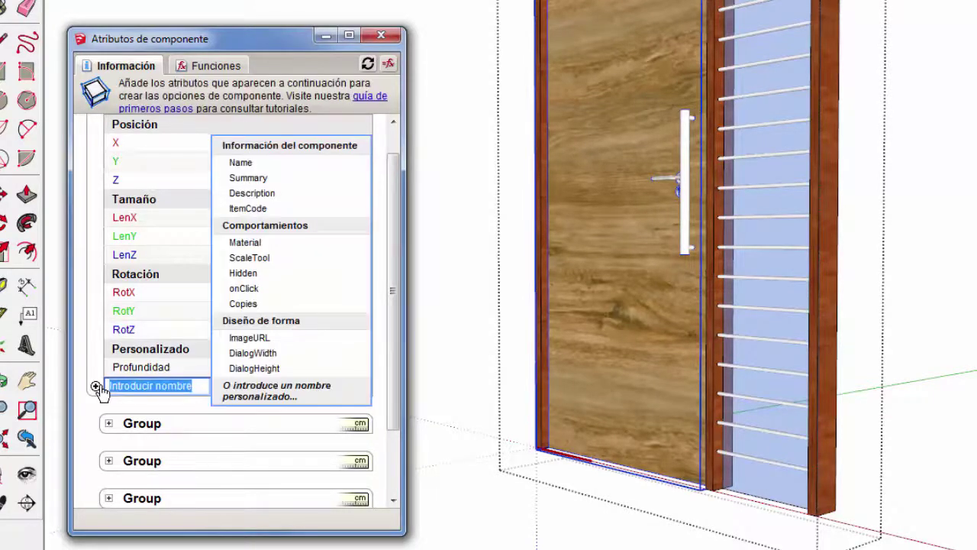
pyautogui.click(260, 295)
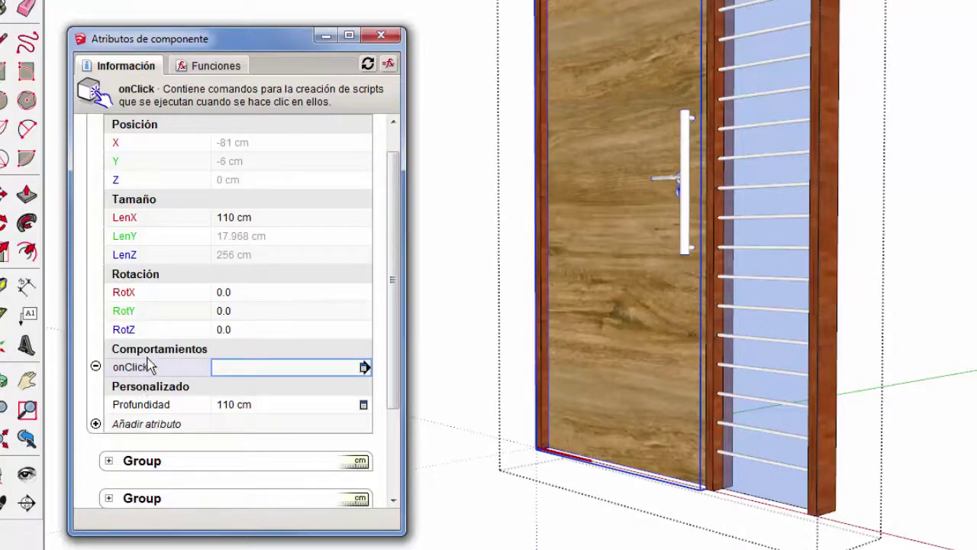
pyautogui.click(137, 424)
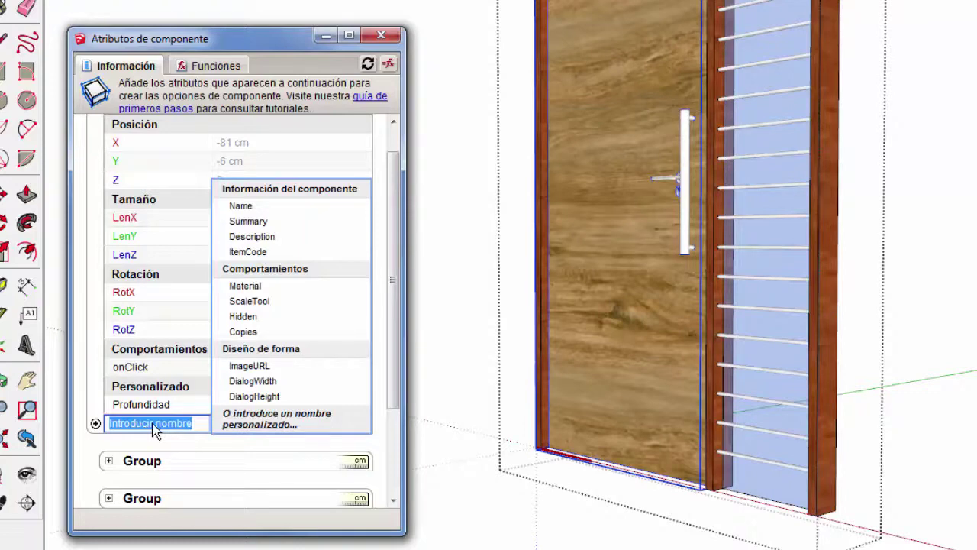
pyautogui.write('VAR')
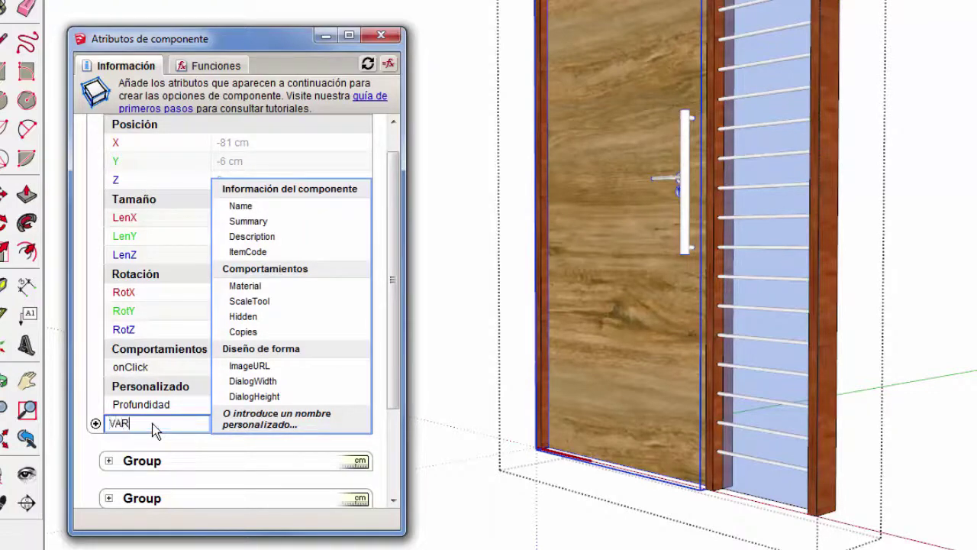
pyautogui.press('Return')
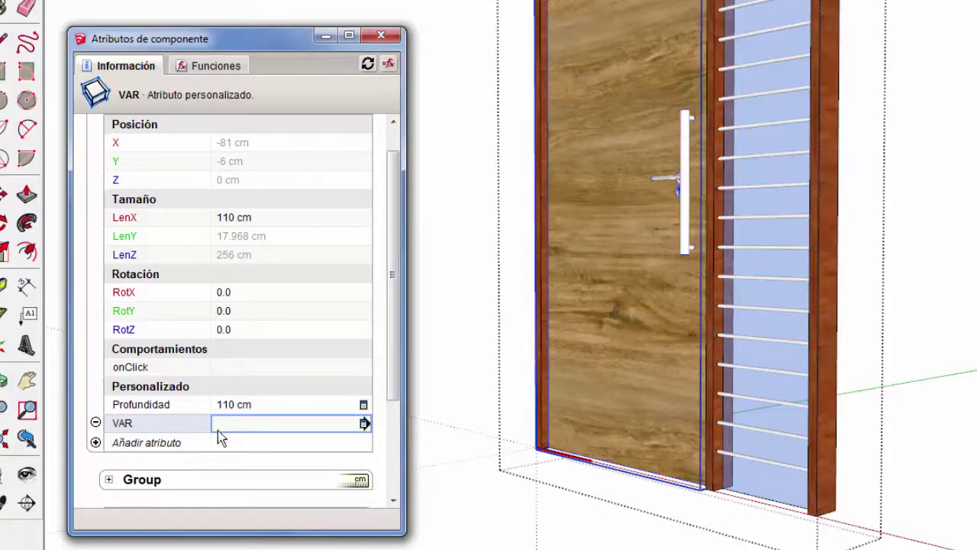
# Give VAR its value of 0.0 and start editing the onClick value
pyautogui.click(222, 425)
pyautogui.write('=')
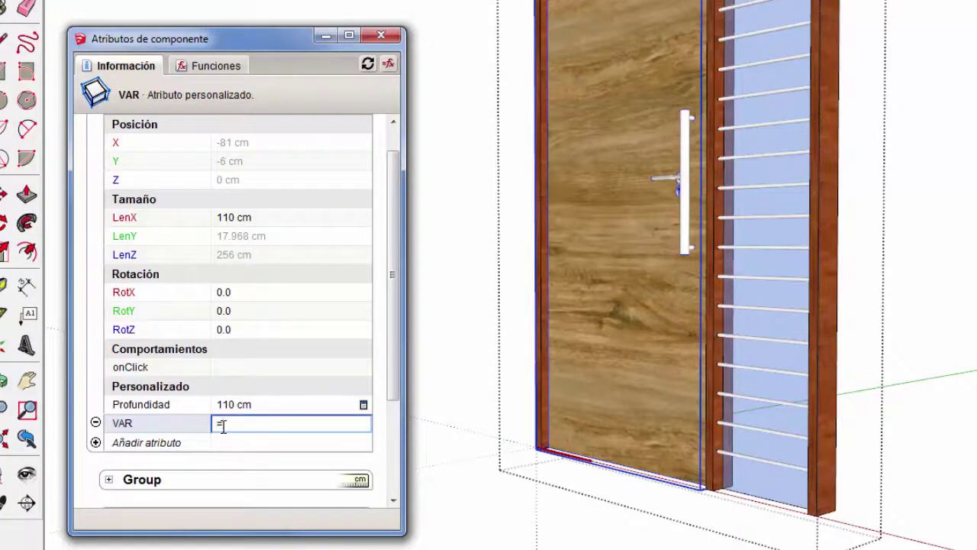
pyautogui.write('p')
pyautogui.press('Return')
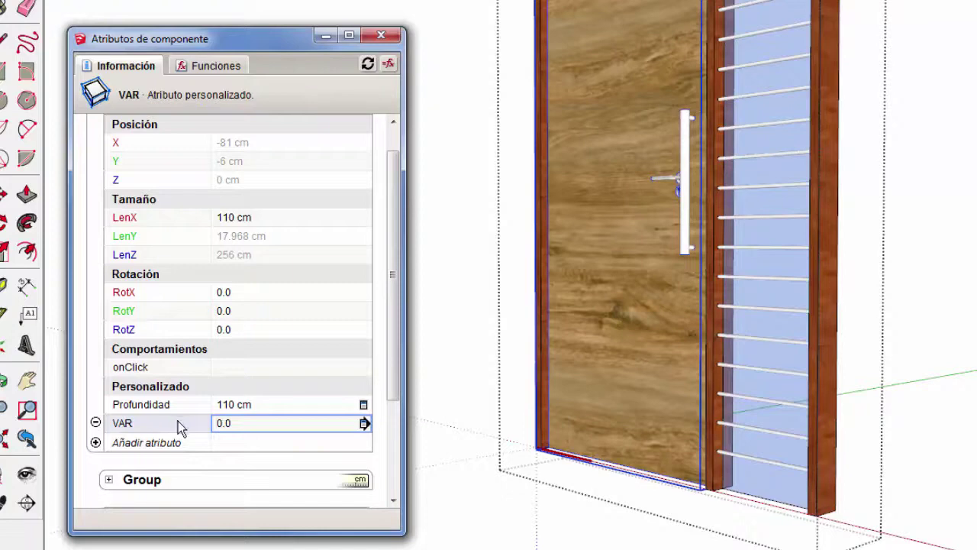
pyautogui.click(234, 368)
pyautogui.click(235, 368)
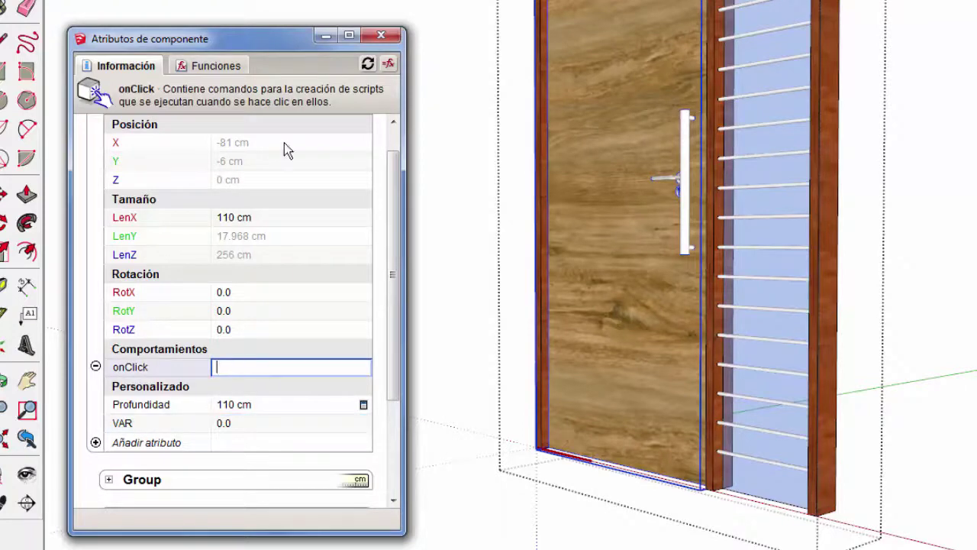
# Insert the ANIMATESLOW function template from the Funciones list into onClick
pyautogui.click(217, 69)
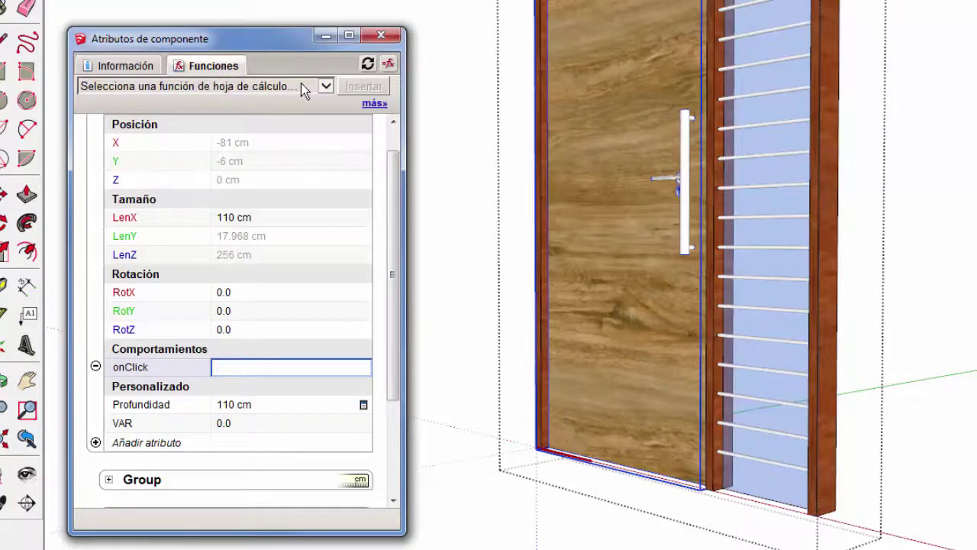
pyautogui.click(325, 86)
pyautogui.click(262, 87)
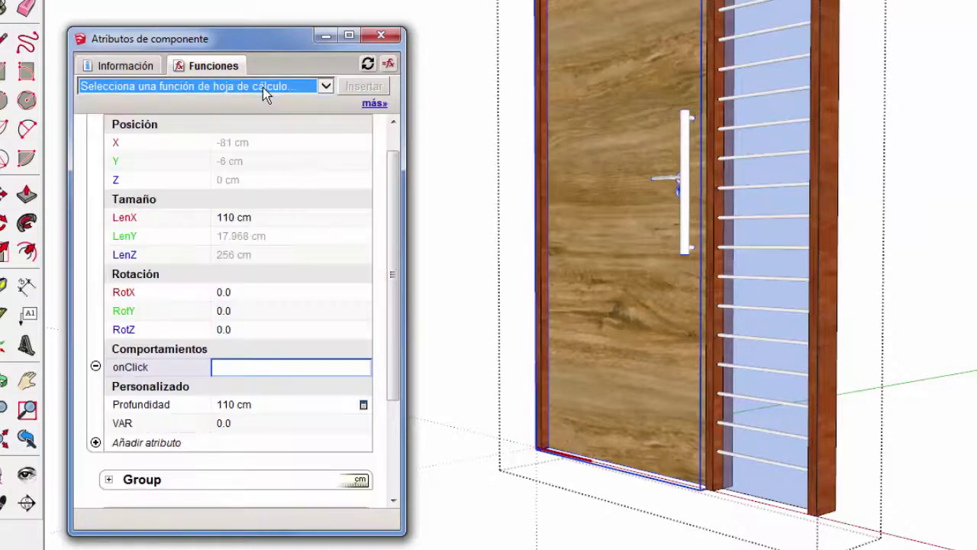
pyautogui.click(326, 86)
pyautogui.moveTo(379, 174); pyautogui.dragTo(385, 417)
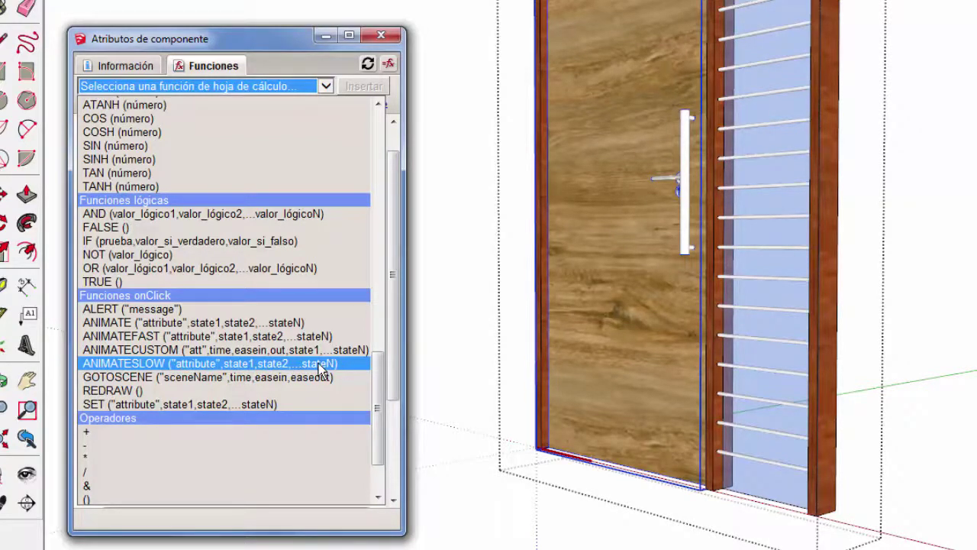
pyautogui.click(323, 364)
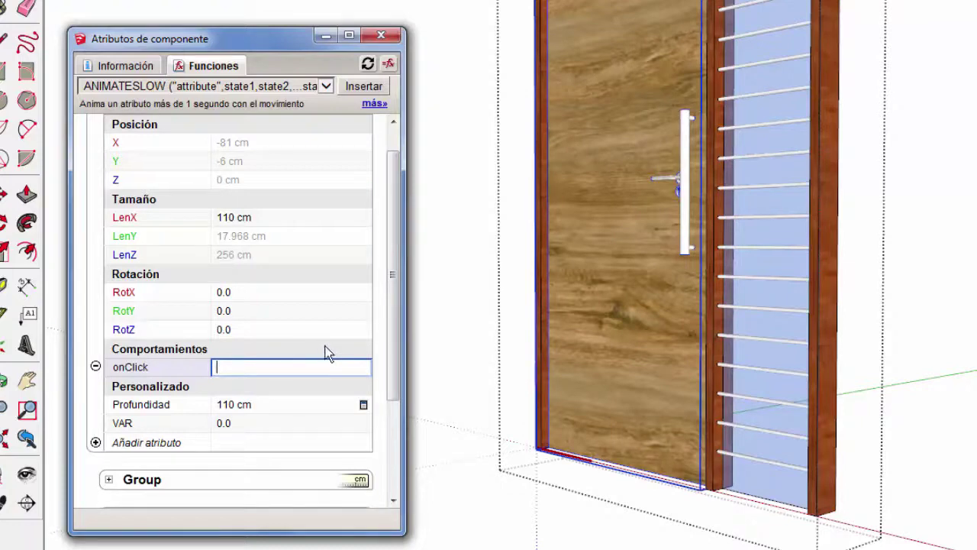
pyautogui.click(356, 87)
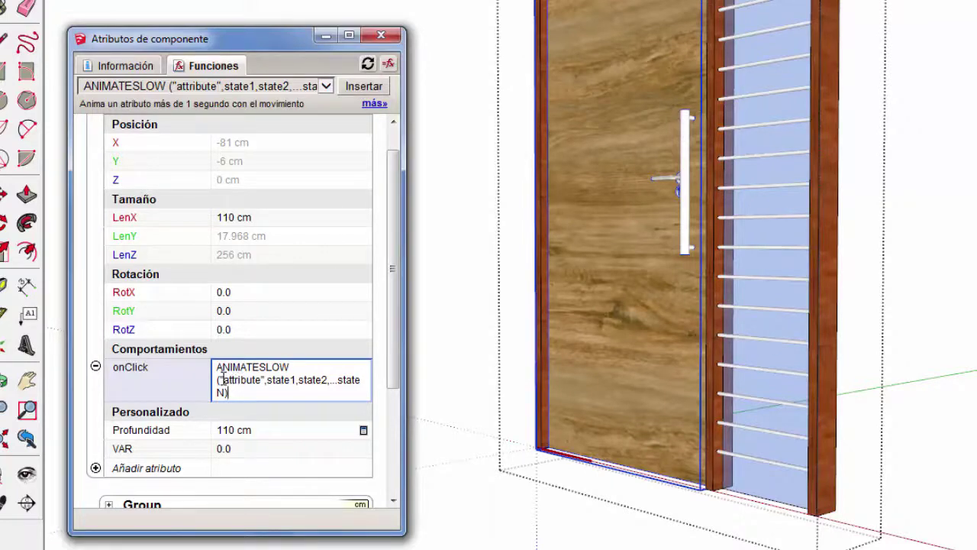
# Replace the placeholder arguments with VAR,0,90 and commit the onClick formula
pyautogui.doubleClick(230, 386)
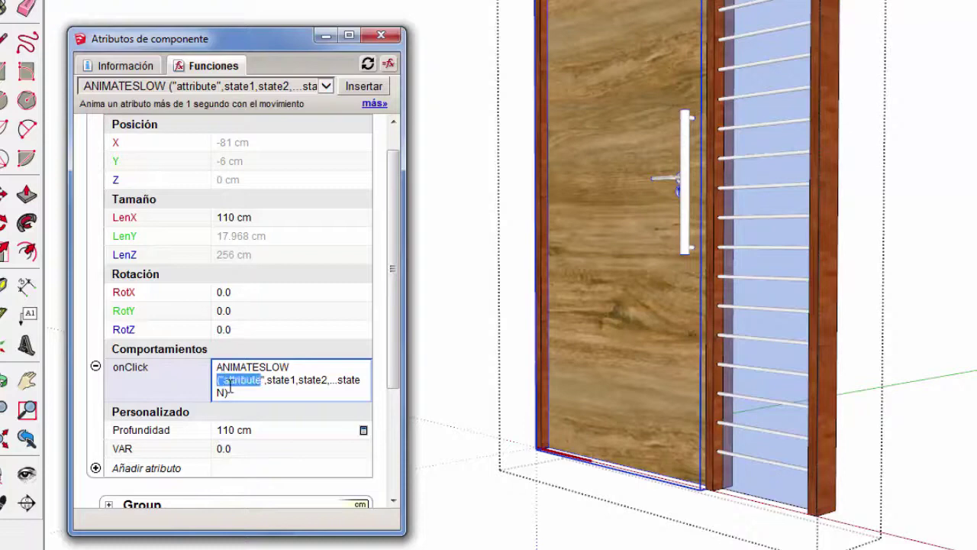
pyautogui.moveTo(219, 378)
pyautogui.mouseDown()
pyautogui.moveTo(229, 393)
pyautogui.moveTo(222, 380)
pyautogui.mouseUp()
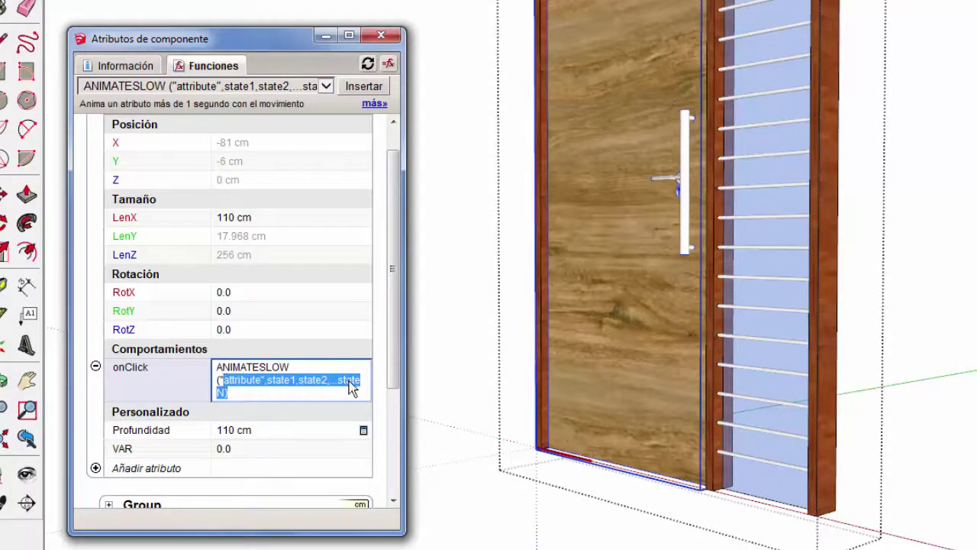
pyautogui.press('BackSpace')
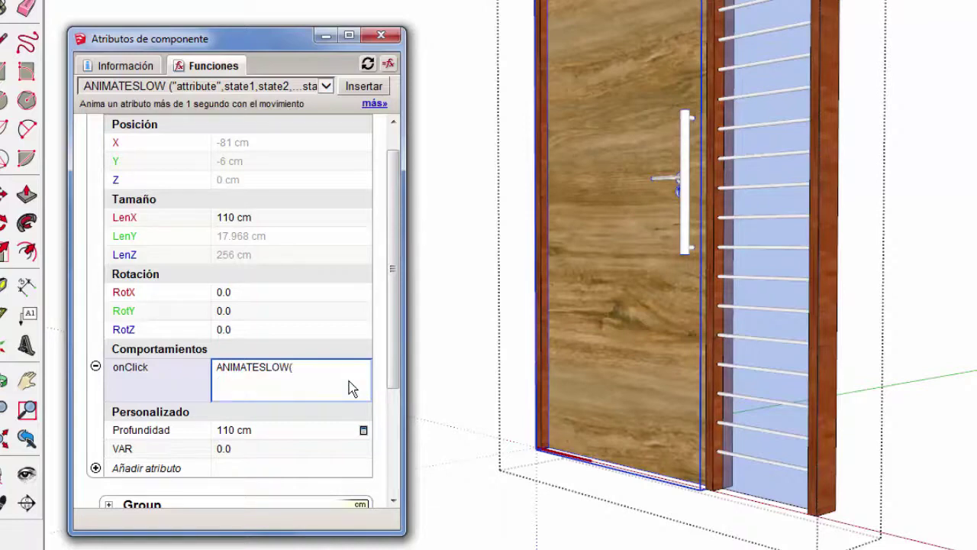
pyautogui.click(130, 450)
pyautogui.write(',')
pyautogui.write('0,')
pyautogui.write('90')
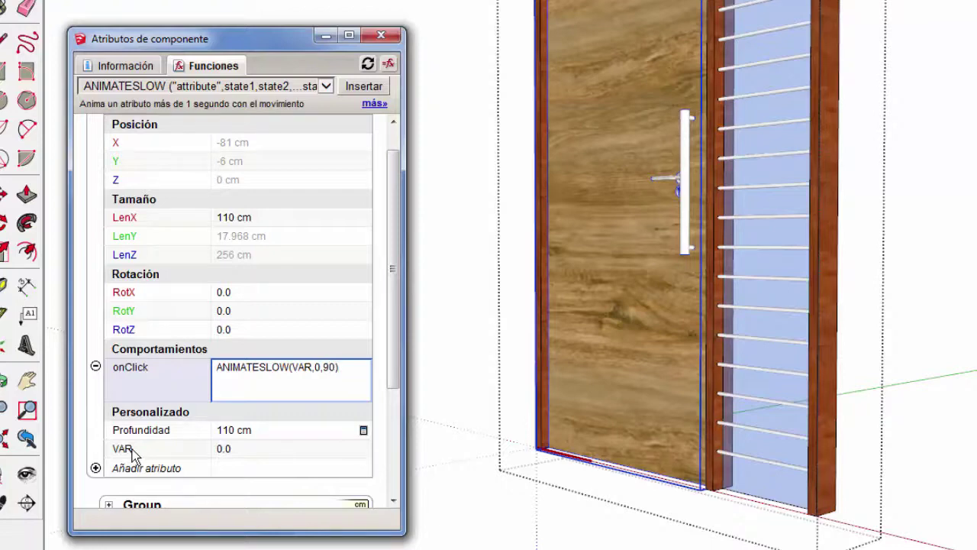
pyautogui.click(132, 454)
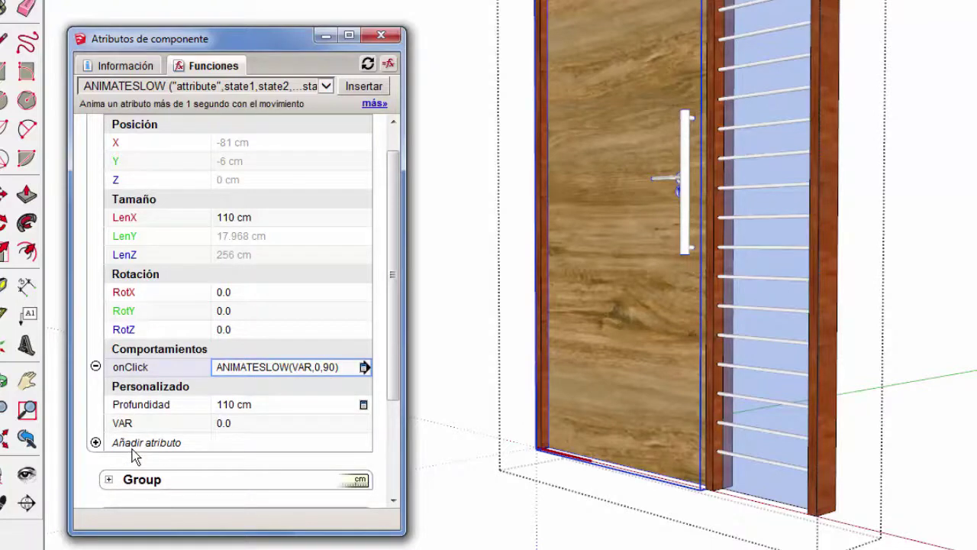
# Change the RotZ formula from =0 to =VAR so VAR drives the door's rotation
pyautogui.click(260, 332)
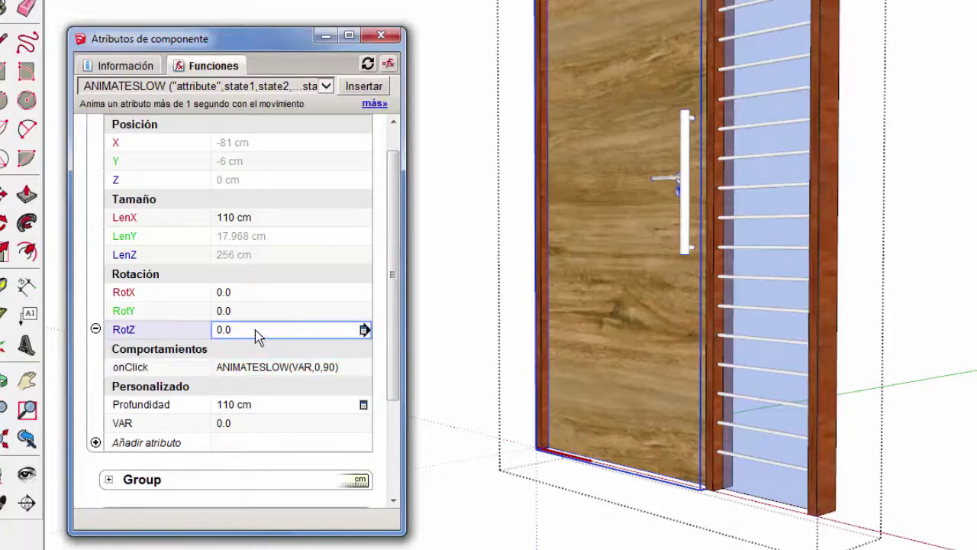
pyautogui.click(255, 329)
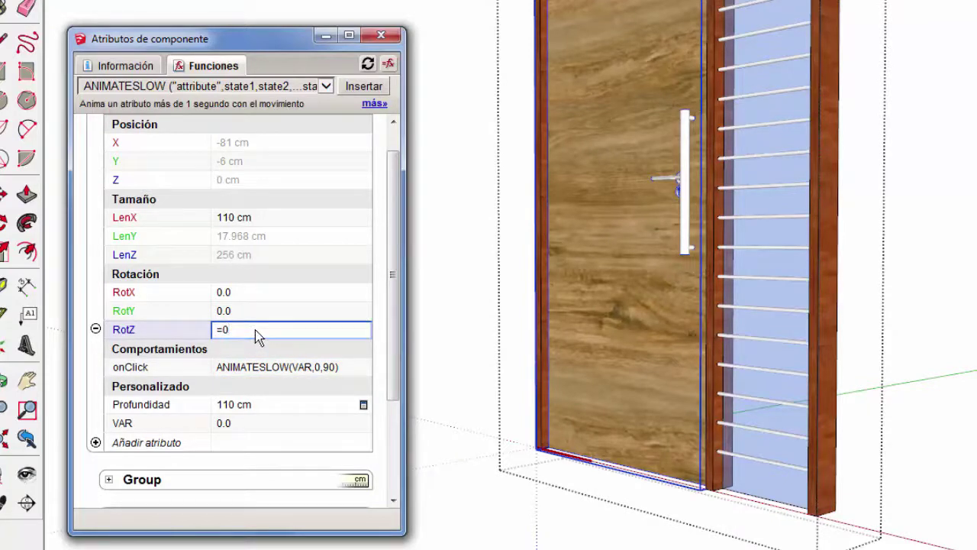
pyautogui.press('BackSpace')
pyautogui.press('Return')
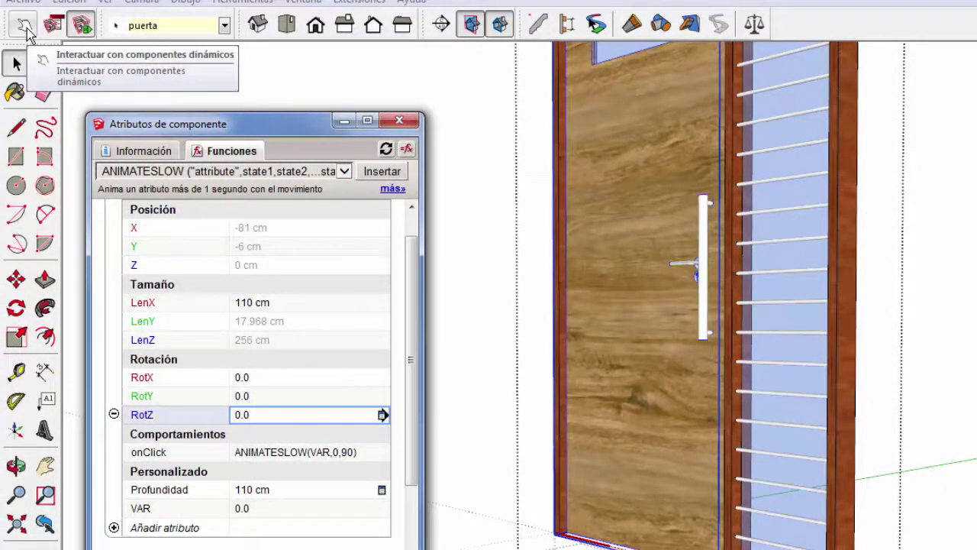
# With the Interact tool, click the door open to 90° and click it closed again
pyautogui.click(25, 27)
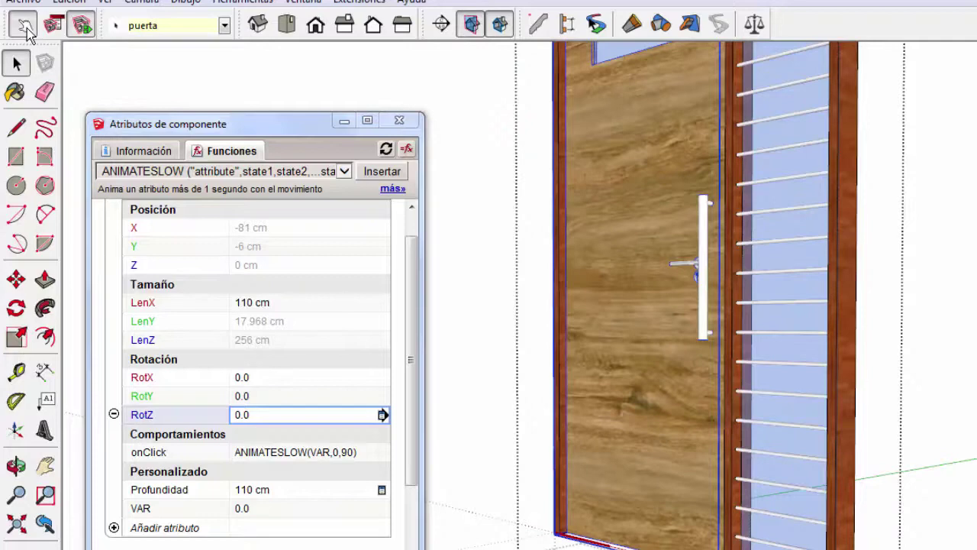
pyautogui.click(636, 295)
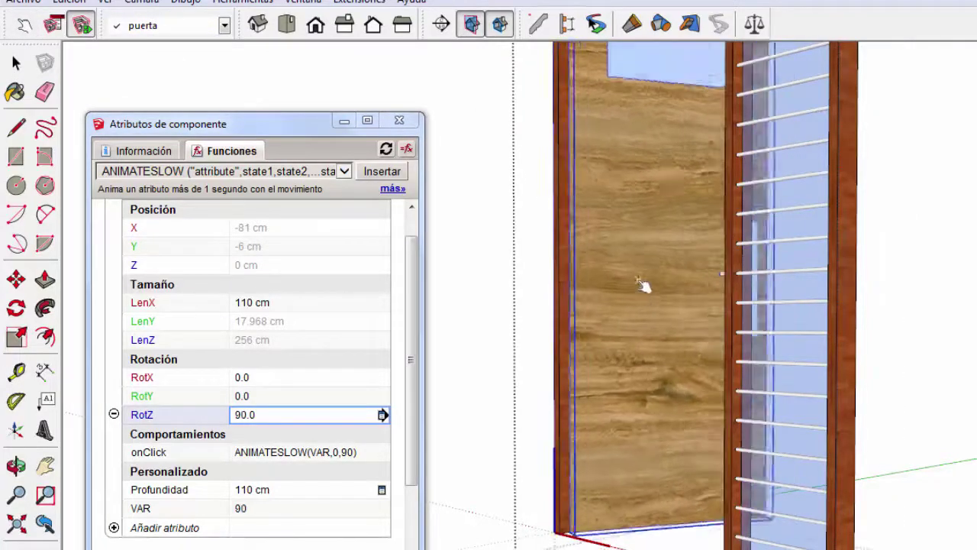
pyautogui.click(641, 284)
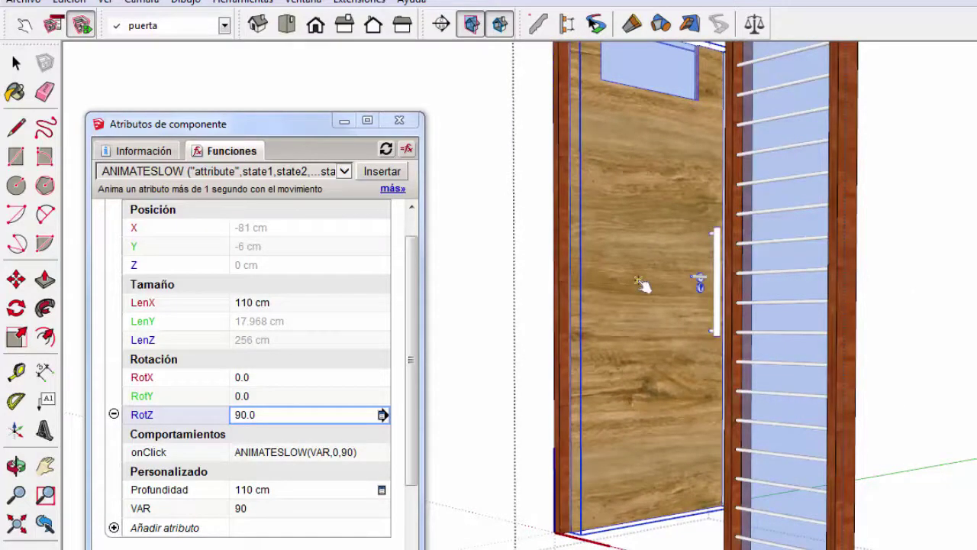
pyautogui.click(642, 284)
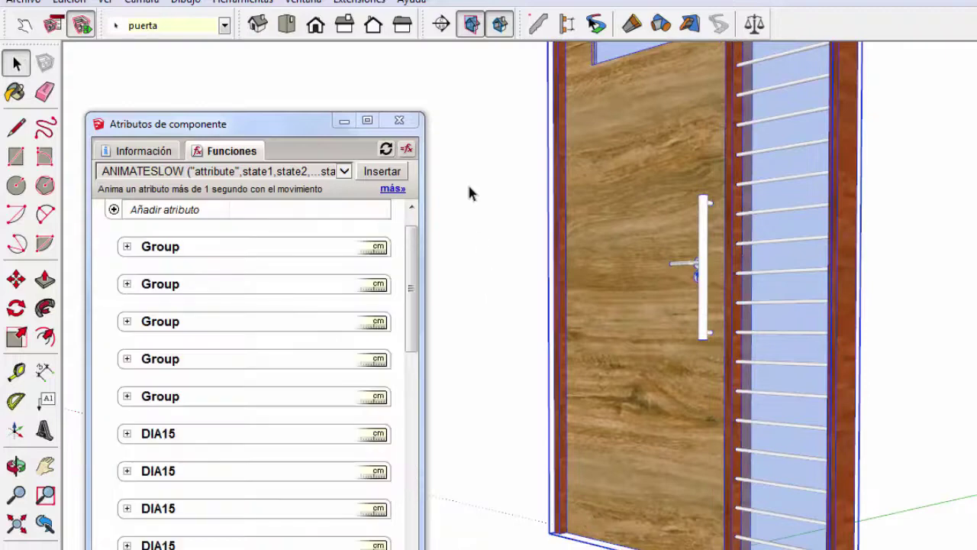
# Reframe the view and select the door component to show its attributes
pyautogui.moveTo(467, 182); pyautogui.dragTo(580, 378, button='middle')
pyautogui.scroll(-3, 580, 374)
pyautogui.scroll(-1, 580, 371)
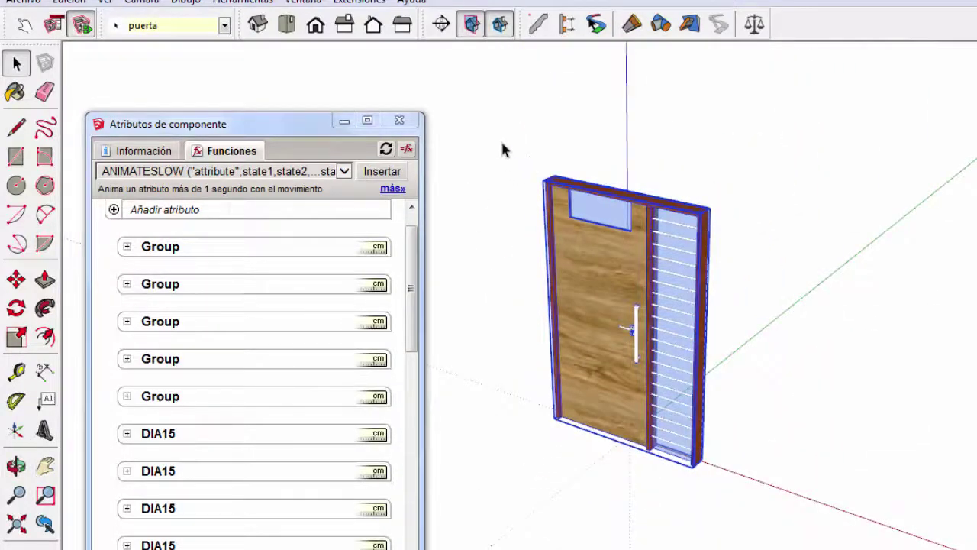
pyautogui.moveTo(501, 148)
pyautogui.mouseDown()
pyautogui.moveTo(720, 489)
pyautogui.moveTo(809, 352)
pyautogui.mouseUp()
pyautogui.click(809, 353)
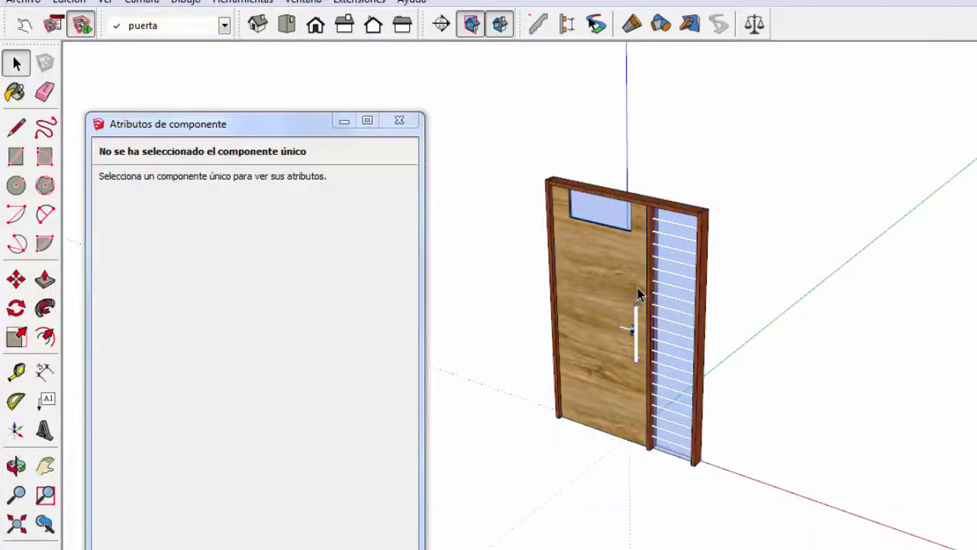
pyautogui.click(600, 255)
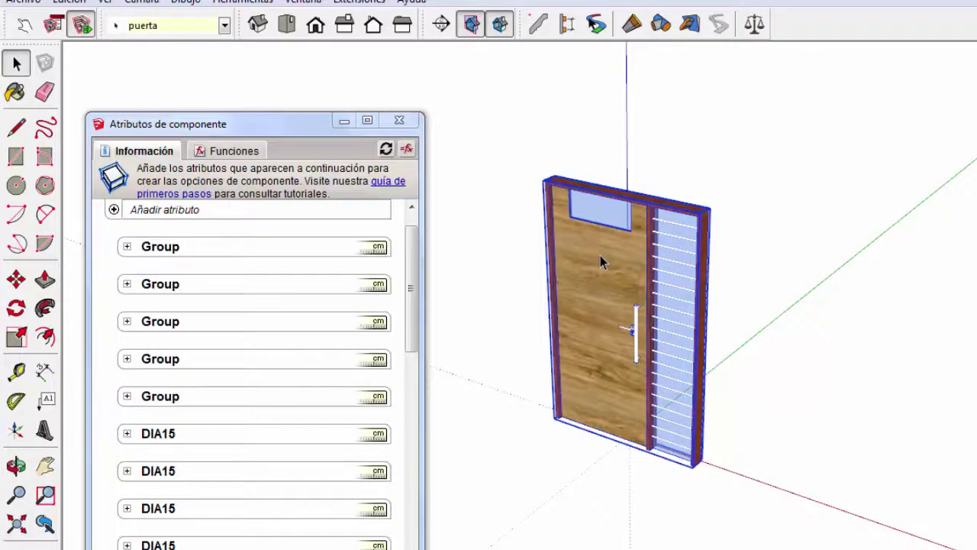
pyautogui.click(419, 281)
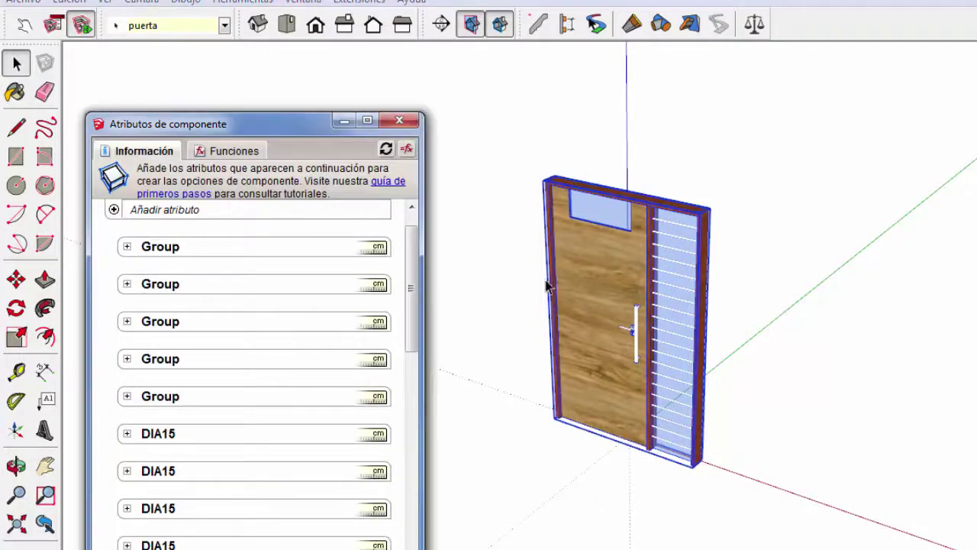
# Check the inner leaf's RotZ 0.0 and onClick ANIMATESLOW(VAR,0,90), then close attributes and exit editing
pyautogui.doubleClick(583, 270)
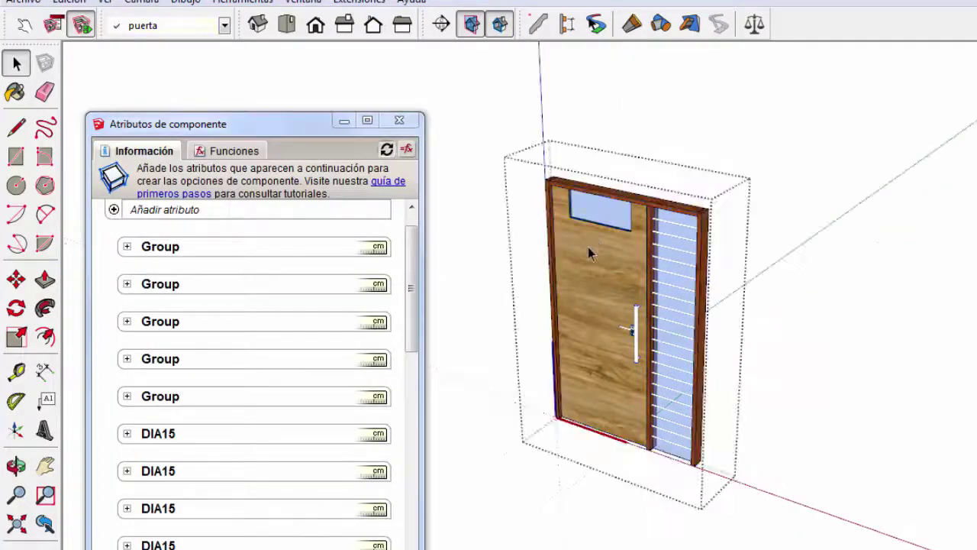
pyautogui.click(583, 270)
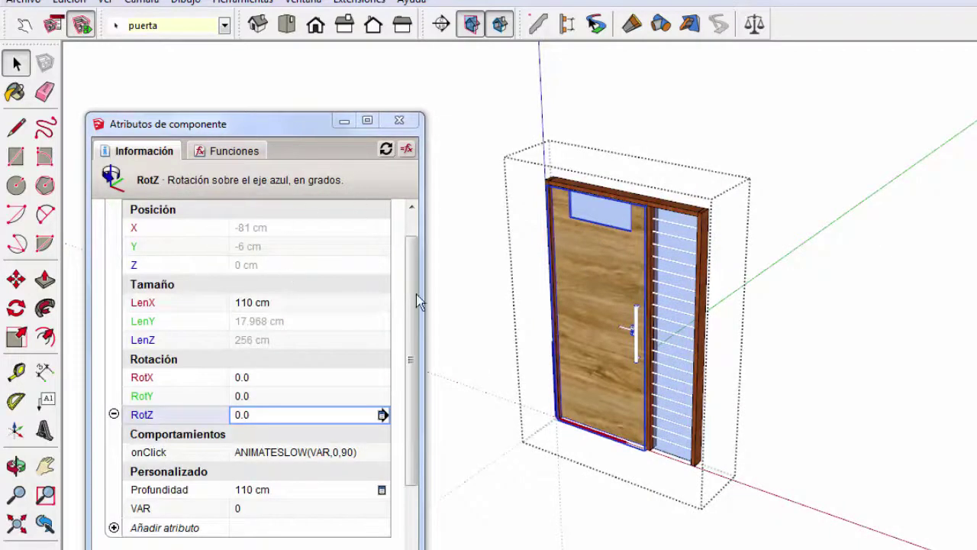
pyautogui.moveTo(417, 275); pyautogui.dragTo(416, 253)
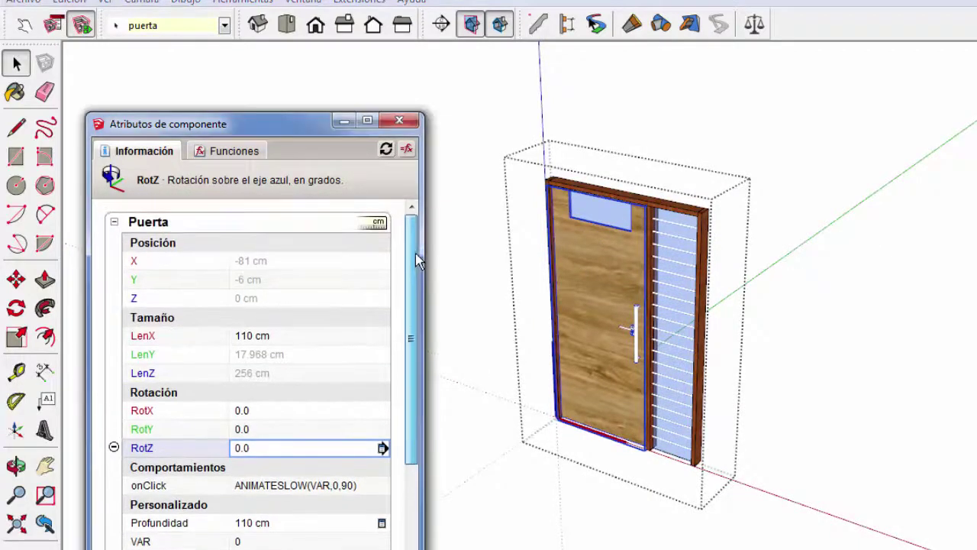
pyautogui.click(399, 120)
pyautogui.click(462, 80)
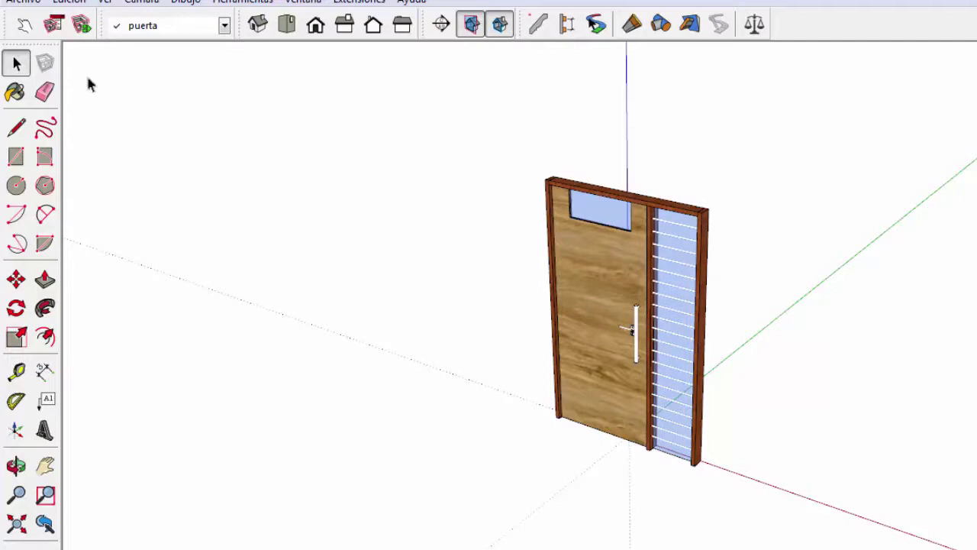
# Click the door leaf with the Interact tool to swing it open and shut, then return to Select
pyautogui.click(25, 25)
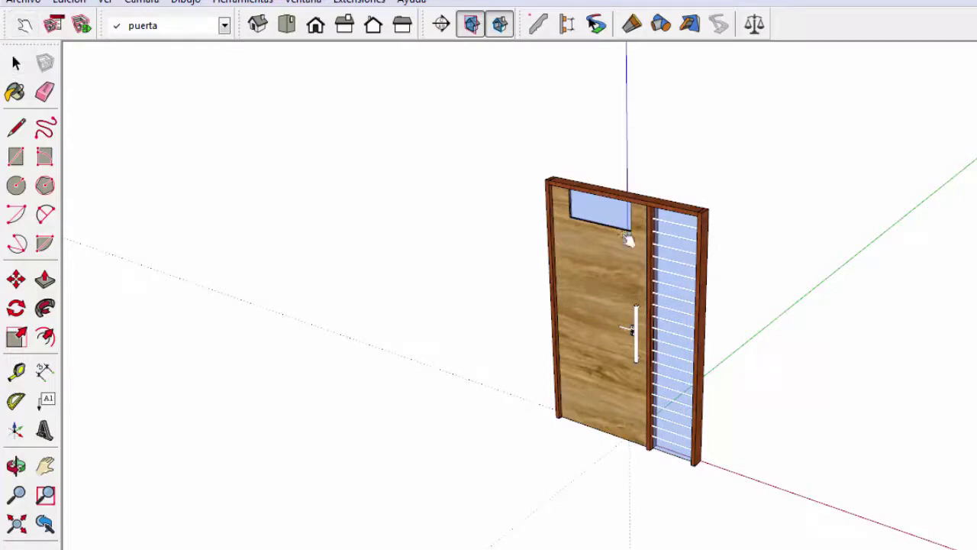
pyautogui.click(603, 280)
pyautogui.click(605, 280)
pyautogui.click(565, 267)
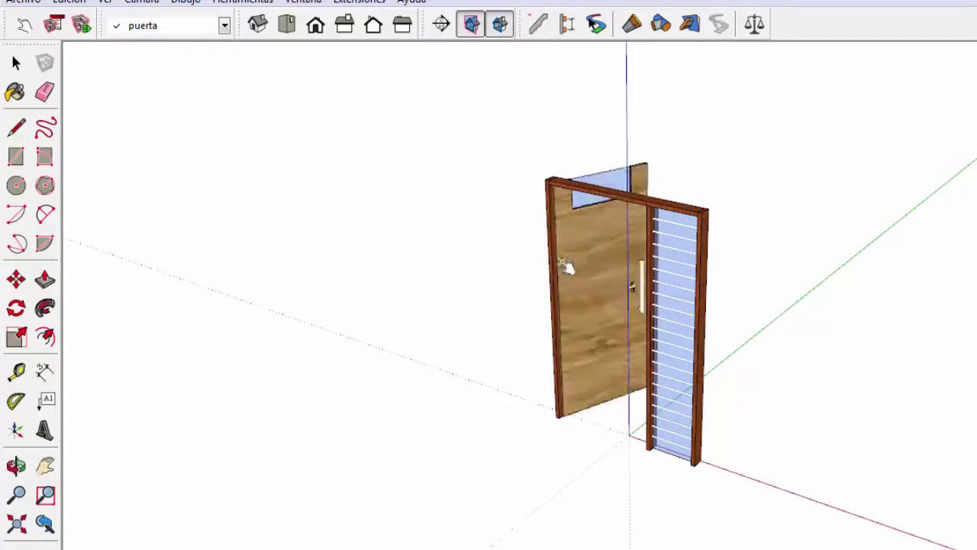
pyautogui.click(16, 64)
# Save the door model and start a new empty model
pyautogui.click(23, 2)
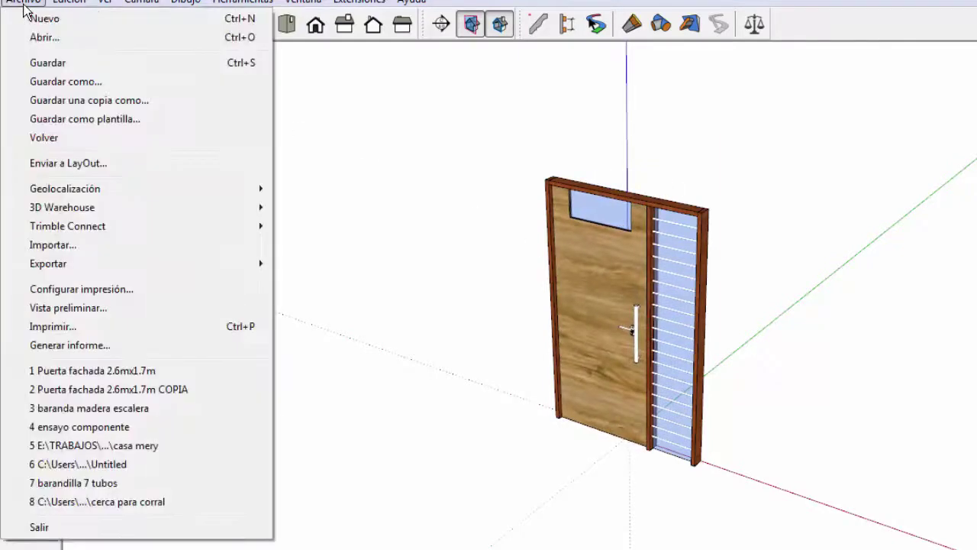
pyautogui.click(62, 61)
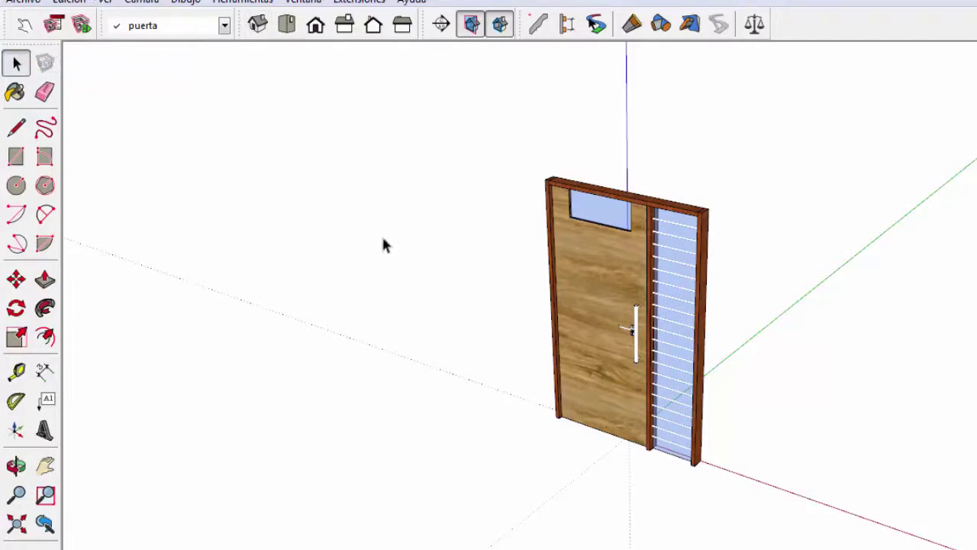
pyautogui.click(35, 4)
pyautogui.click(44, 19)
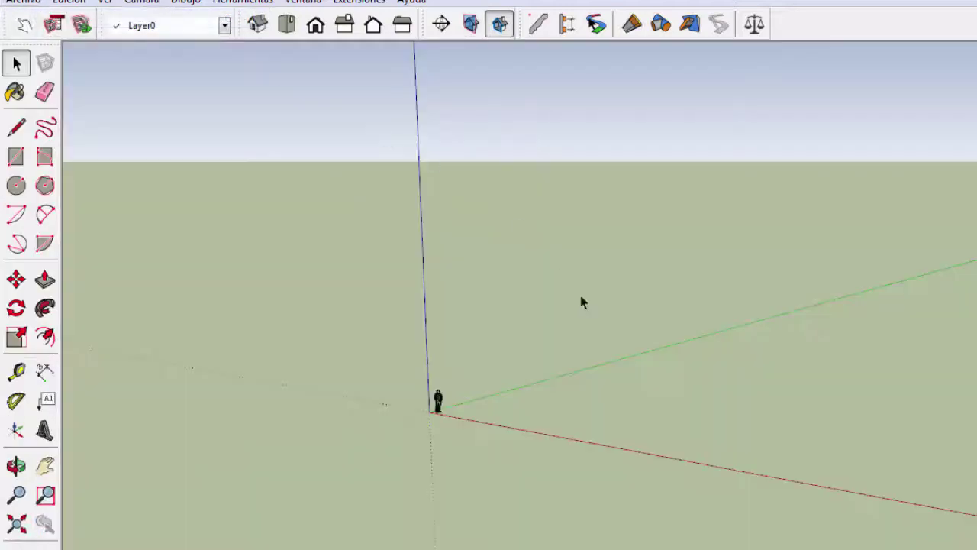
# Orbit and zoom around the empty scene with the default figure
pyautogui.moveTo(322, 204); pyautogui.dragTo(577, 462, button='middle')
pyautogui.scroll(2, 613, 515)
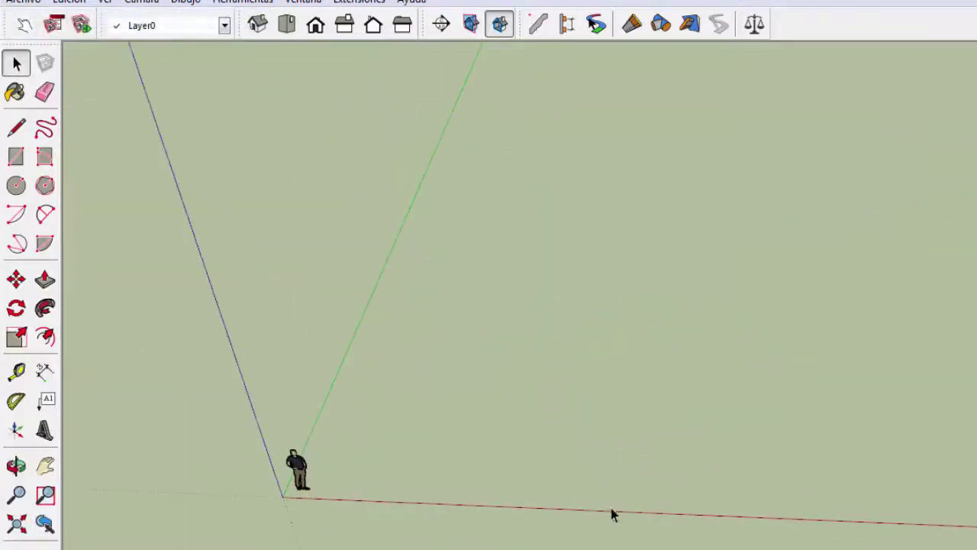
pyautogui.scroll(2, 605, 526)
pyautogui.scroll(-2, 498, 321)
pyautogui.scroll(-1, 484, 295)
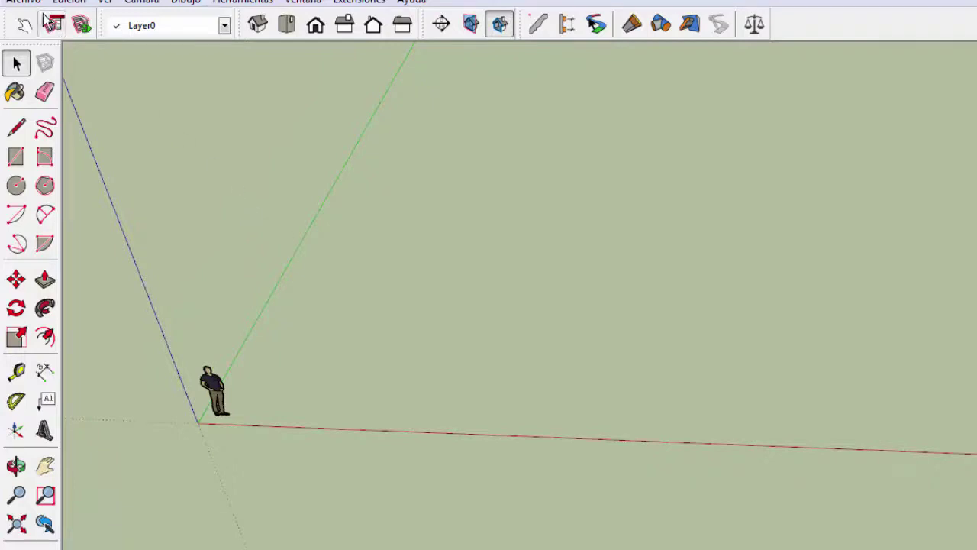
pyautogui.moveTo(347, 293); pyautogui.dragTo(356, 375, button='middle')
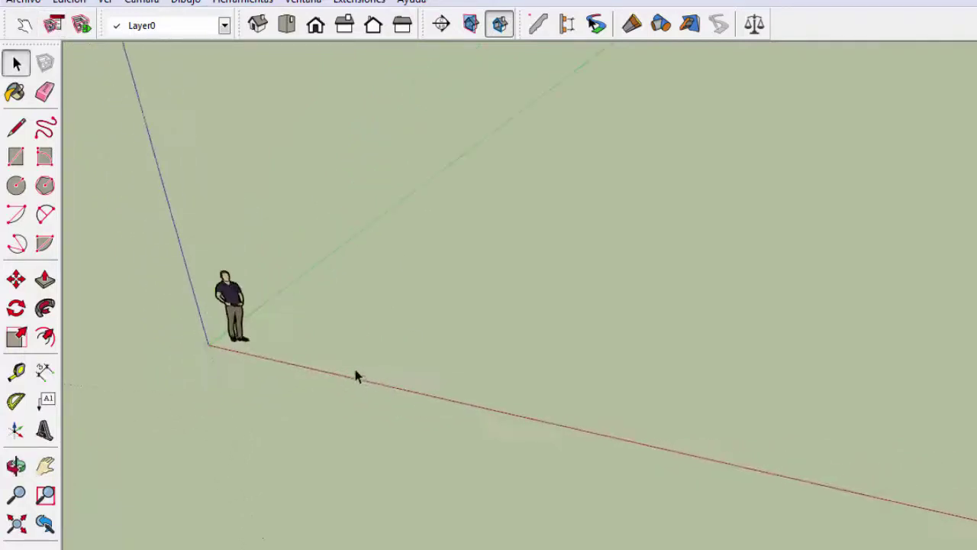
pyautogui.scroll(2, 343, 270)
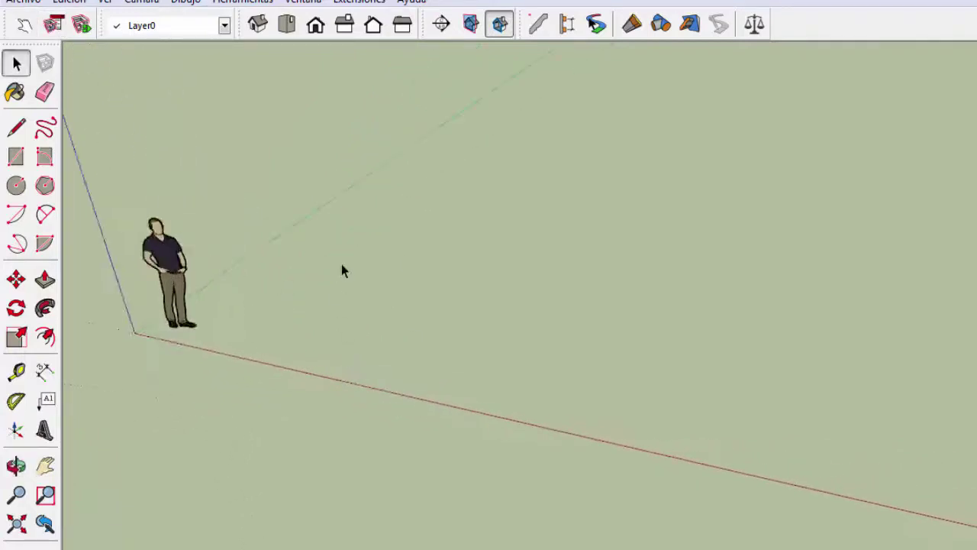
pyautogui.click(22, 2)
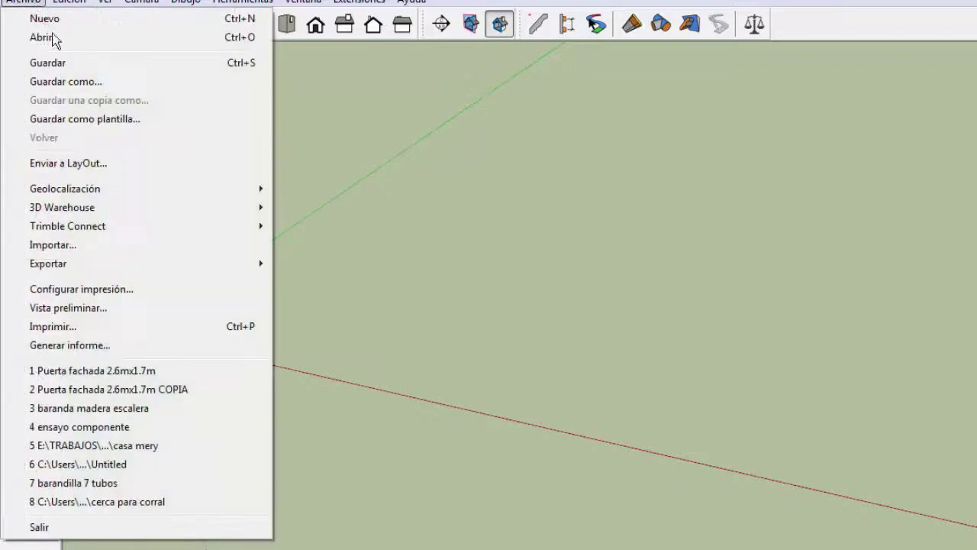
# Reopen Puerta fachada 2.6mx1.7m and save it over itself as SketchUp Version 2013
pyautogui.click(142, 370)
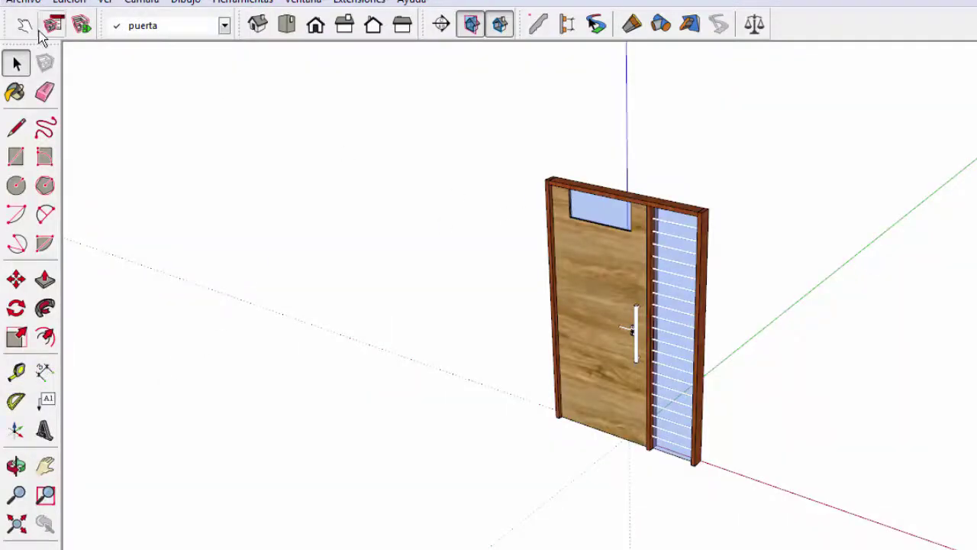
pyautogui.click(23, 2)
pyautogui.click(76, 81)
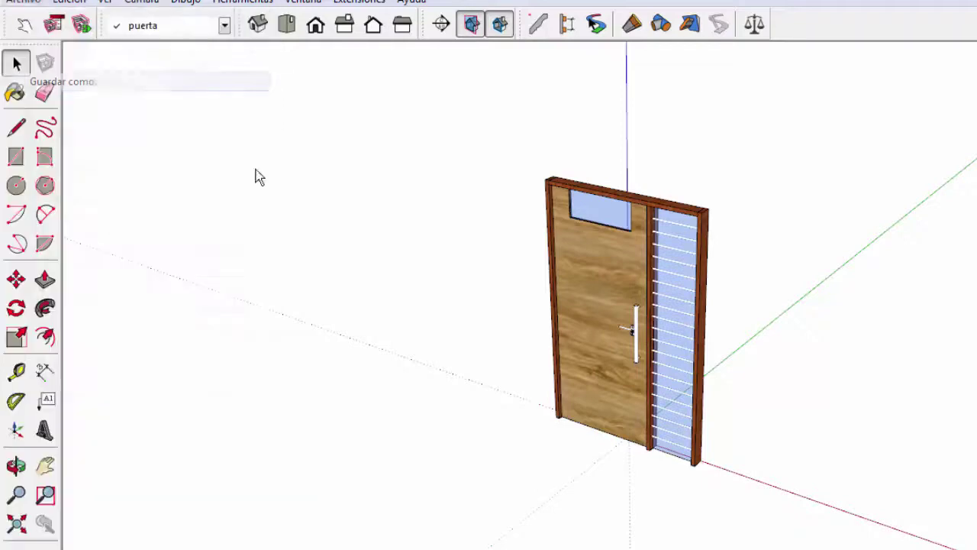
pyautogui.click(307, 349)
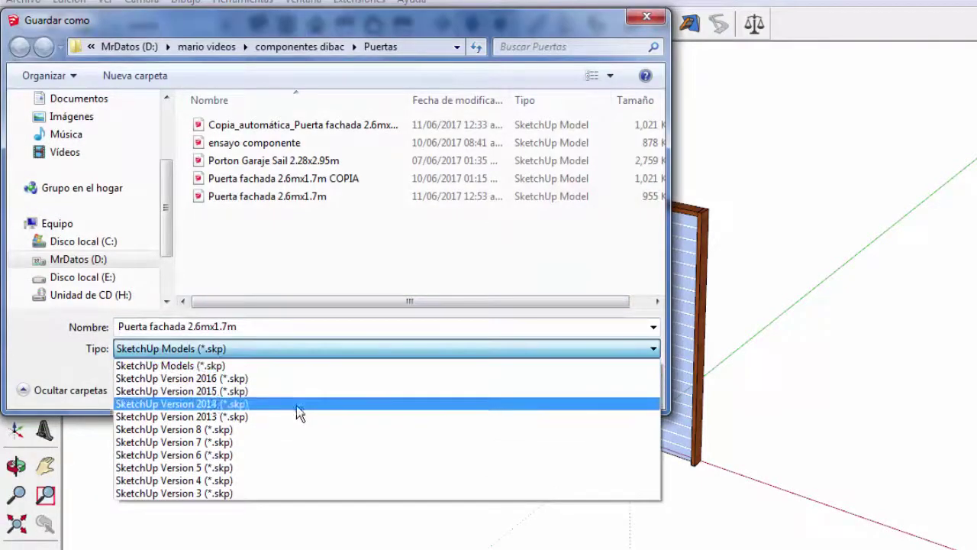
pyautogui.click(279, 416)
pyautogui.click(534, 388)
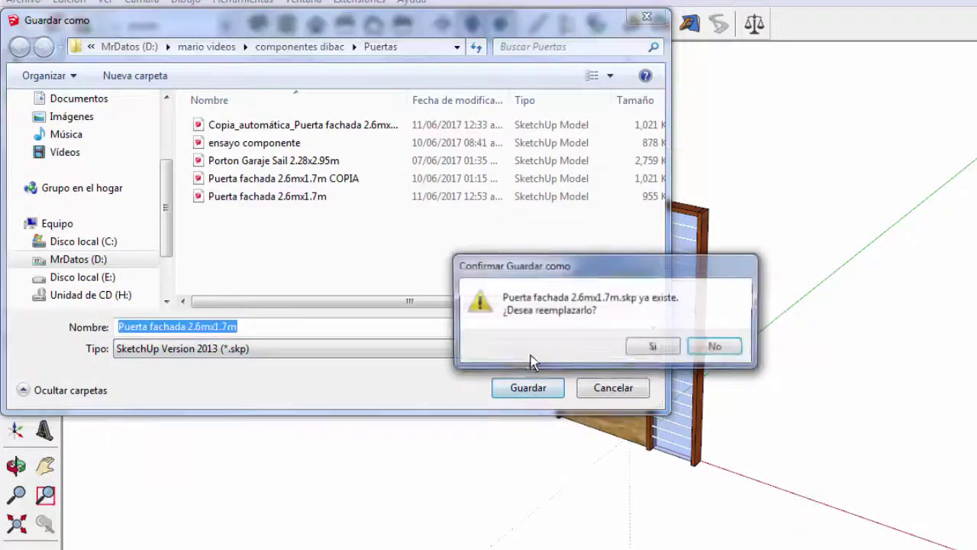
pyautogui.click(653, 346)
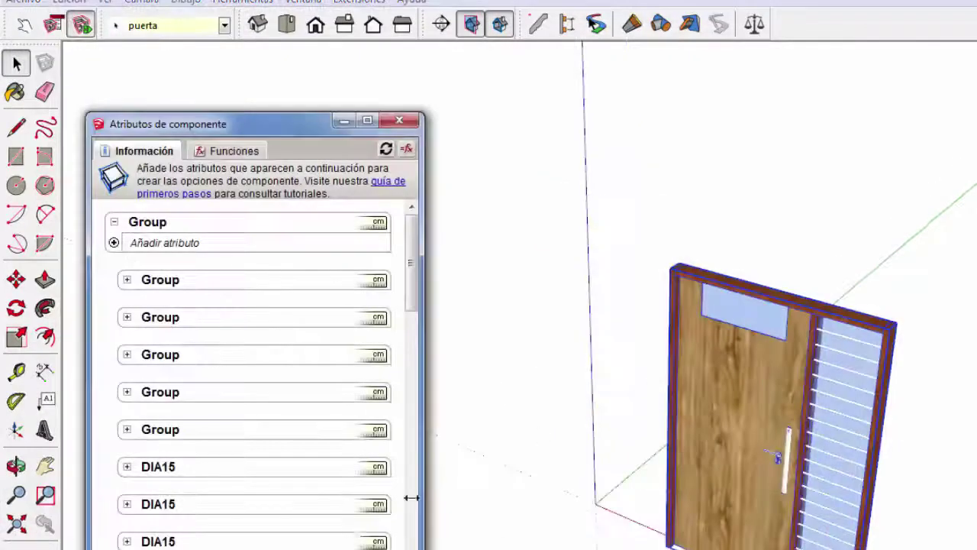
# Close the attributes window and the SketchUp window, answering the save-changes prompt
pyautogui.click(399, 120)
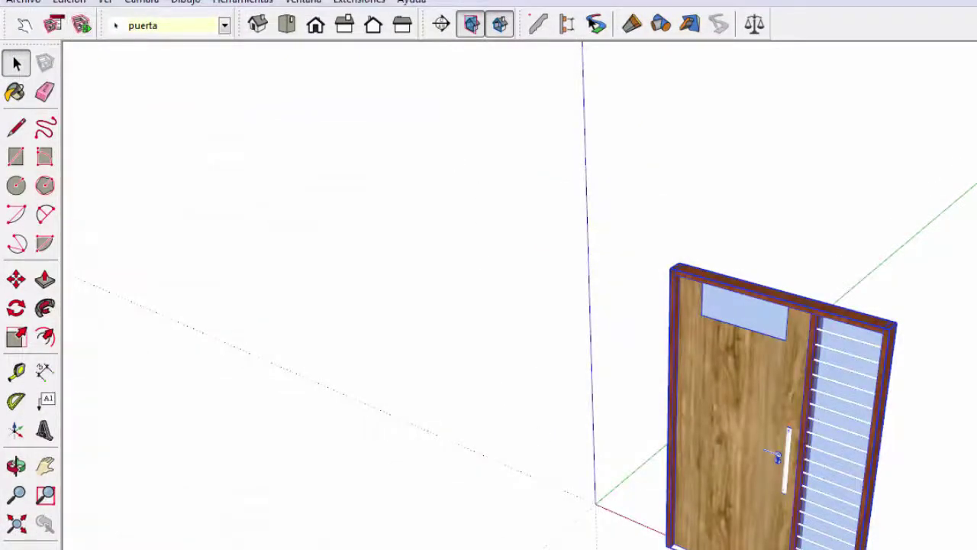
pyautogui.click(965, 2)
pyautogui.click(678, 380)
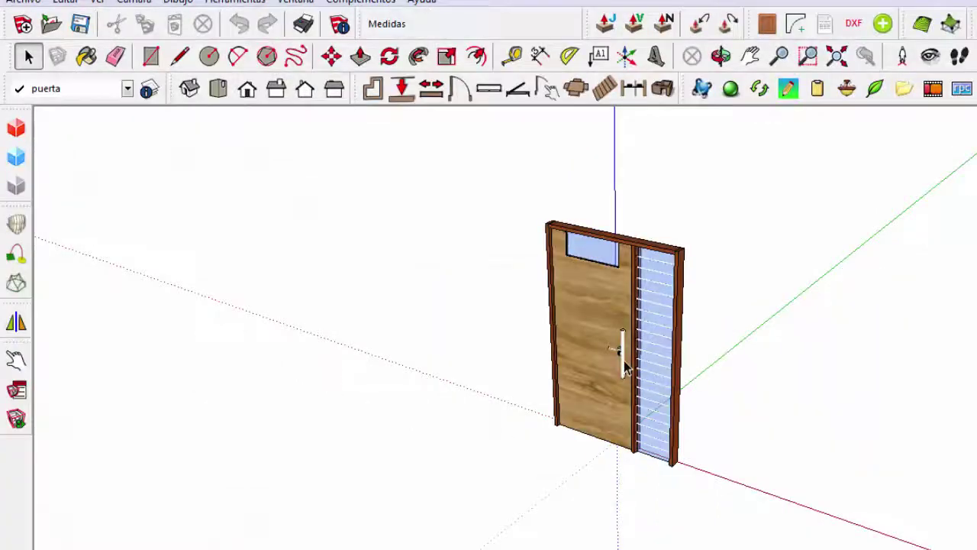
# Start another new empty model and orbit around the empty scene
pyautogui.moveTo(624, 366)
pyautogui.mouseDown(button='middle')
pyautogui.moveTo(858, 432)
pyautogui.moveTo(938, 425)
pyautogui.moveTo(972, 403)
pyautogui.moveTo(681, 372)
pyautogui.moveTo(530, 373)
pyautogui.moveTo(588, 408)
pyautogui.moveTo(671, 390)
pyautogui.mouseUp(button='middle')
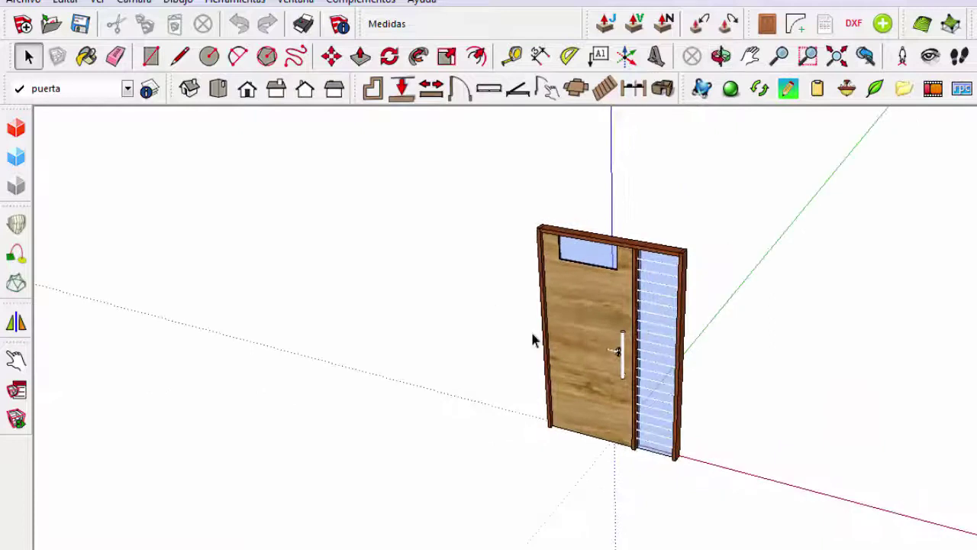
pyautogui.click(23, 1)
pyautogui.click(51, 18)
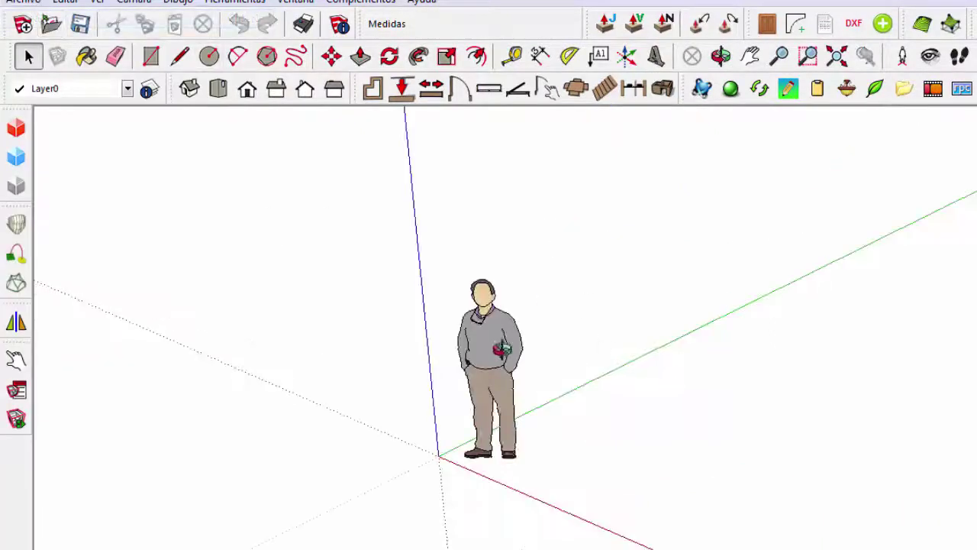
pyautogui.moveTo(535, 172); pyautogui.dragTo(598, 166, button='middle')
# Draw one straight wall 0.12 thick between two points, then end the wall command
pyautogui.click(397, 87)
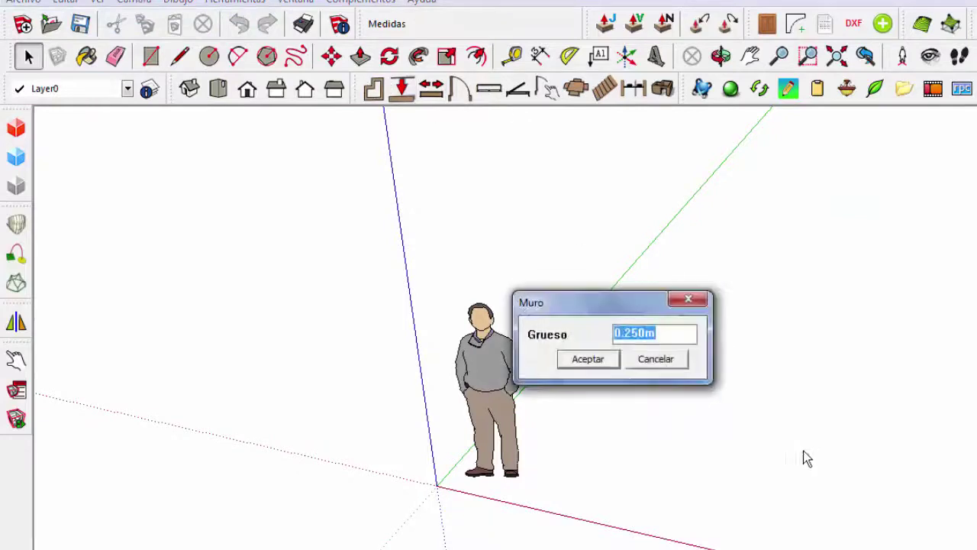
pyautogui.moveTo(623, 333); pyautogui.dragTo(761, 334)
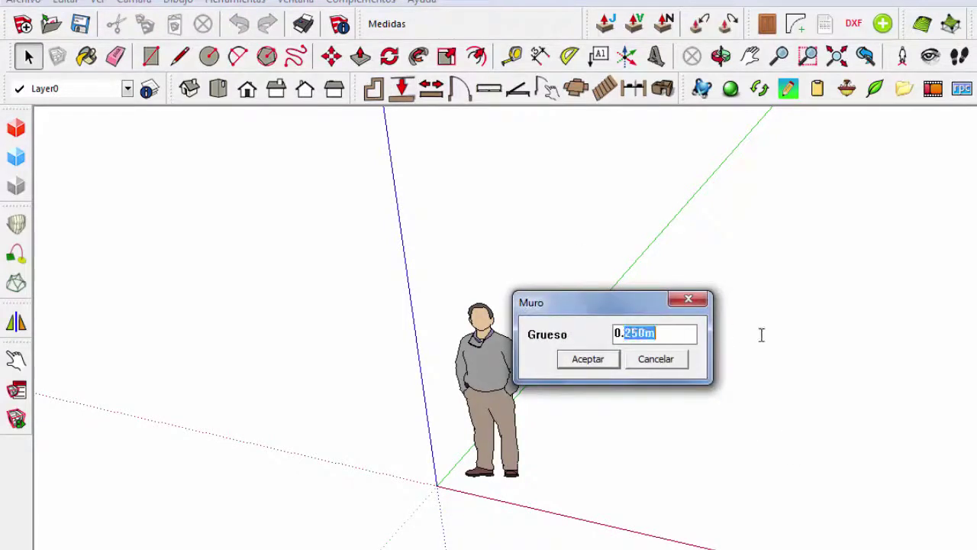
pyautogui.write('1')
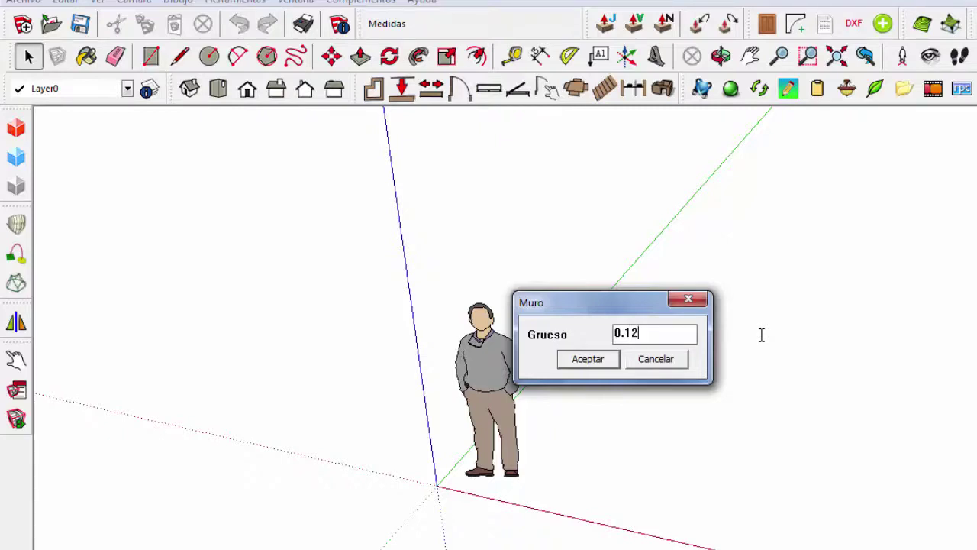
pyautogui.click(580, 368)
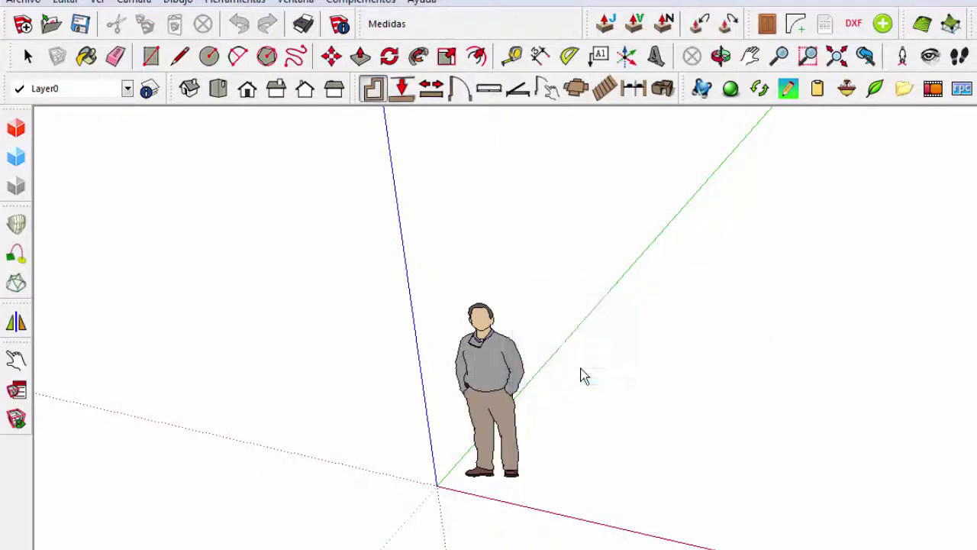
pyautogui.click(648, 347)
pyautogui.scroll(-2, 698, 349)
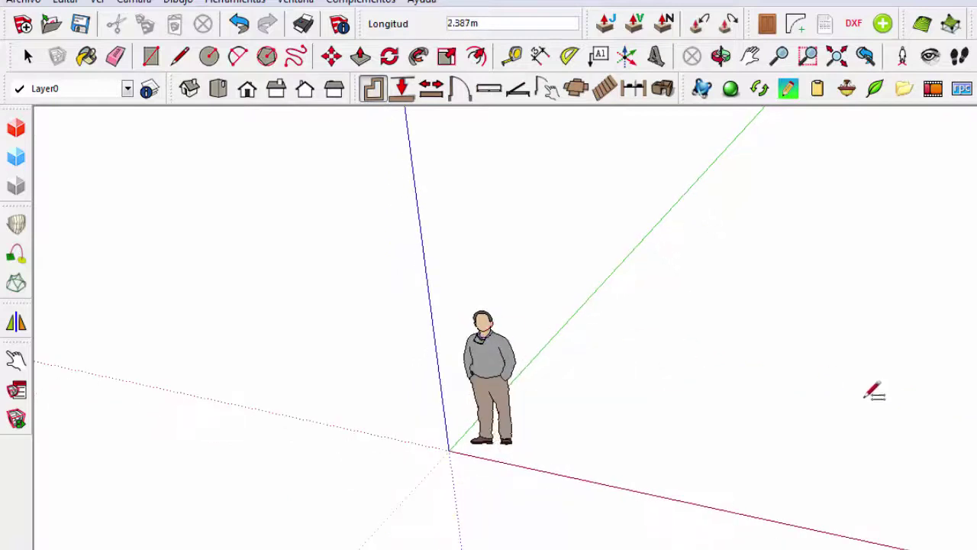
pyautogui.click(792, 279)
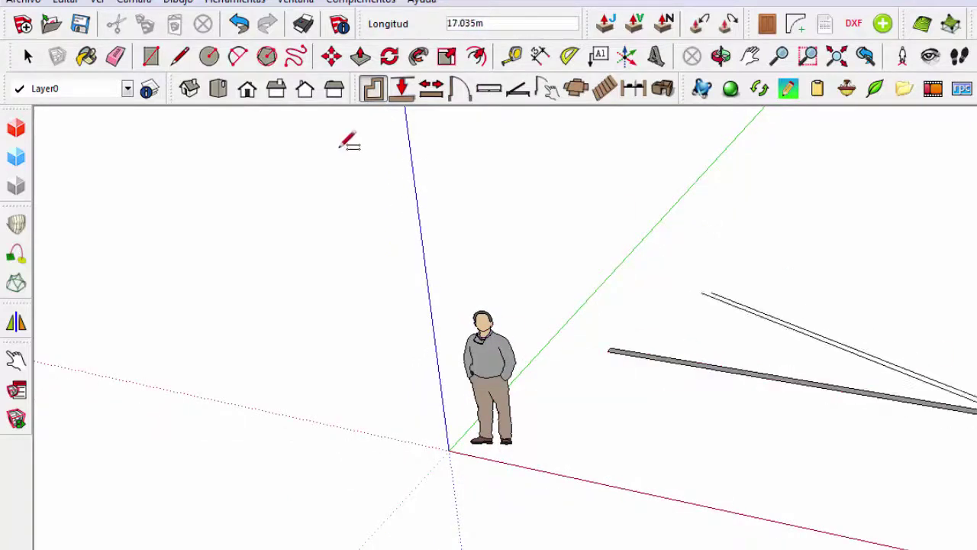
pyautogui.click(28, 56)
# Orbit and zoom to frame the new wall
pyautogui.click(133, 3)
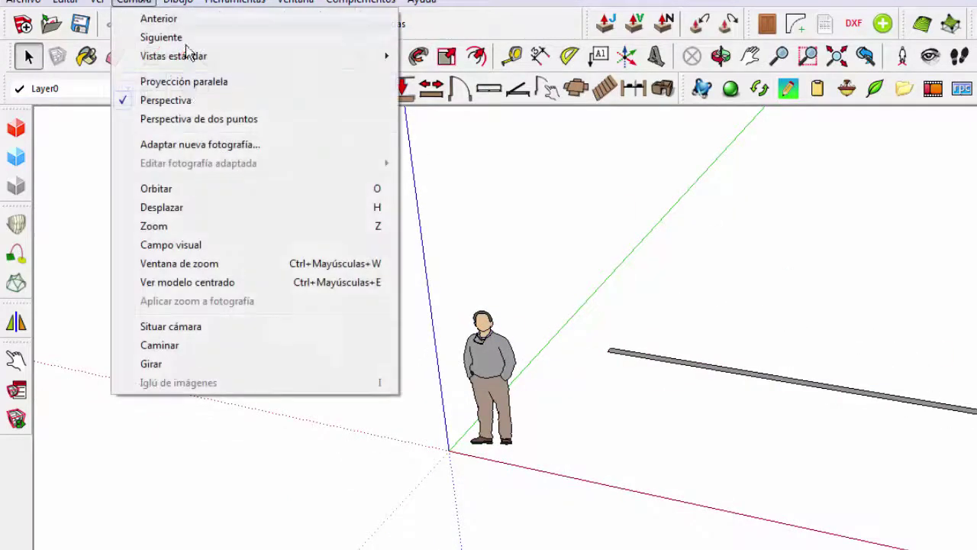
pyautogui.middleClick(717, 300)
pyautogui.moveTo(718, 300); pyautogui.dragTo(837, 366, button='middle')
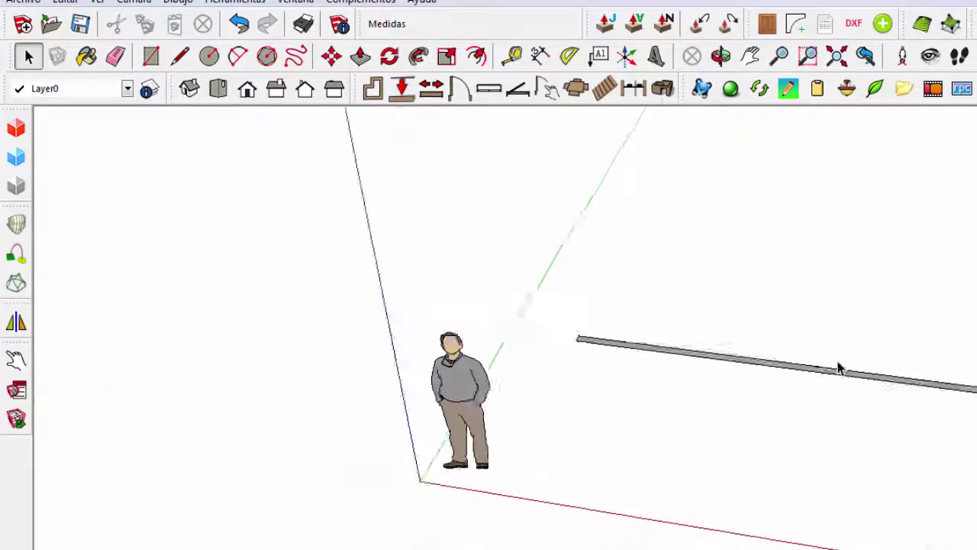
pyautogui.scroll(3, 942, 370)
pyautogui.scroll(2, 942, 371)
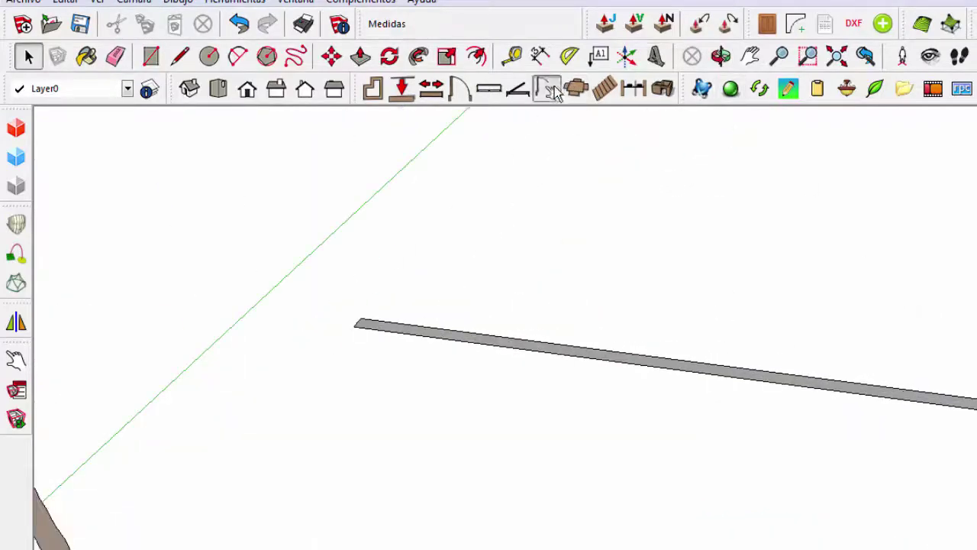
pyautogui.click(548, 88)
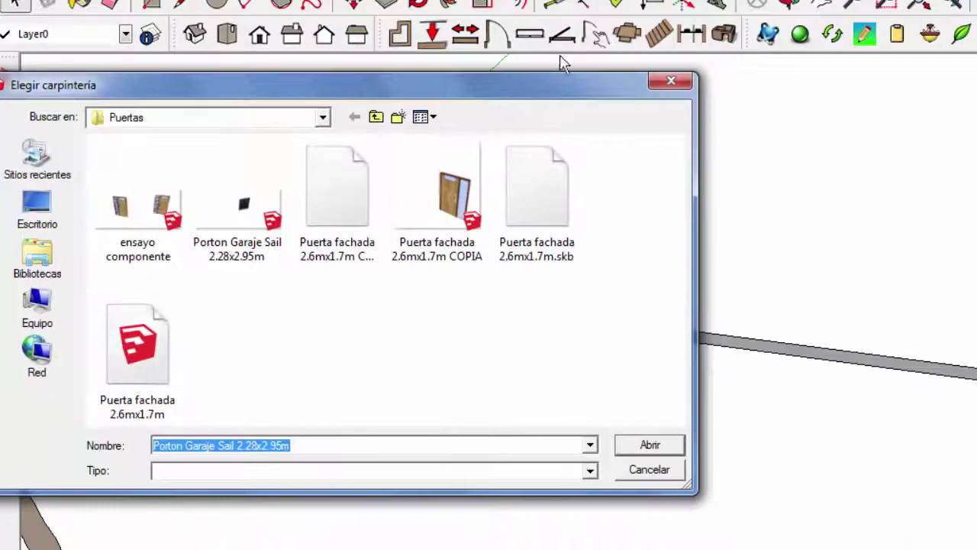
# Load the Puerta fachada 2.6mx1.7m door and set it into the wall, cutting an opening
pyautogui.click(140, 374)
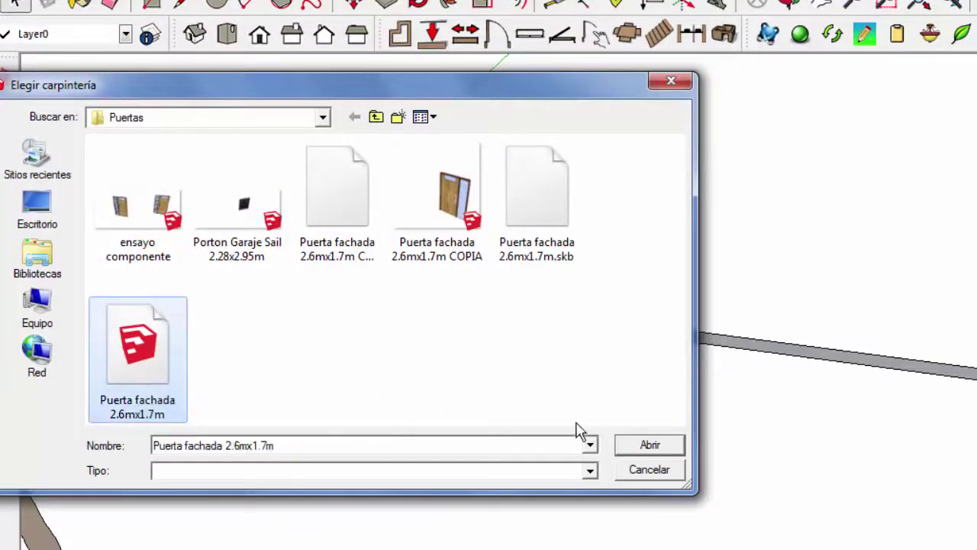
pyautogui.click(645, 449)
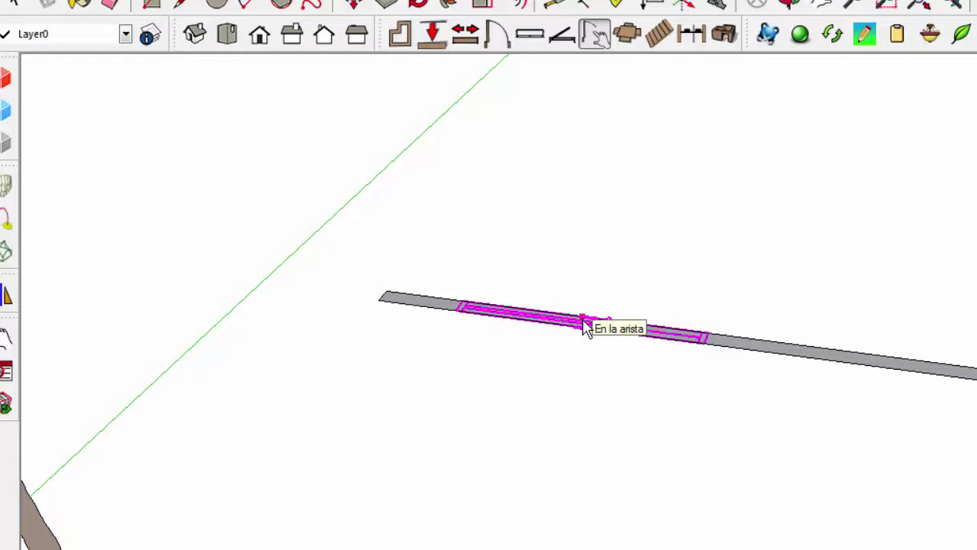
pyautogui.moveTo(585, 327); pyautogui.dragTo(604, 416, button='middle')
pyautogui.scroll(2, 588, 312)
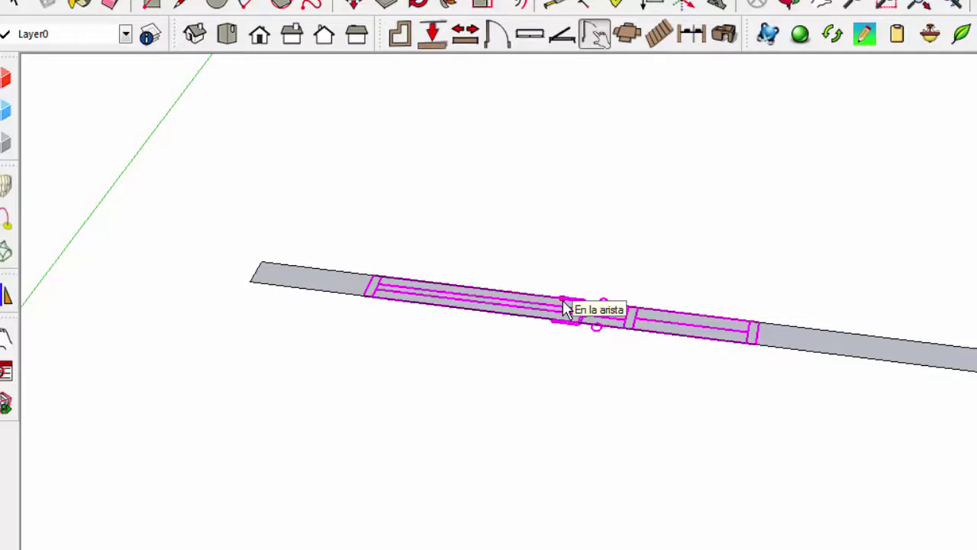
pyautogui.click(564, 309)
pyautogui.moveTo(374, 320); pyautogui.dragTo(523, 343, button='middle')
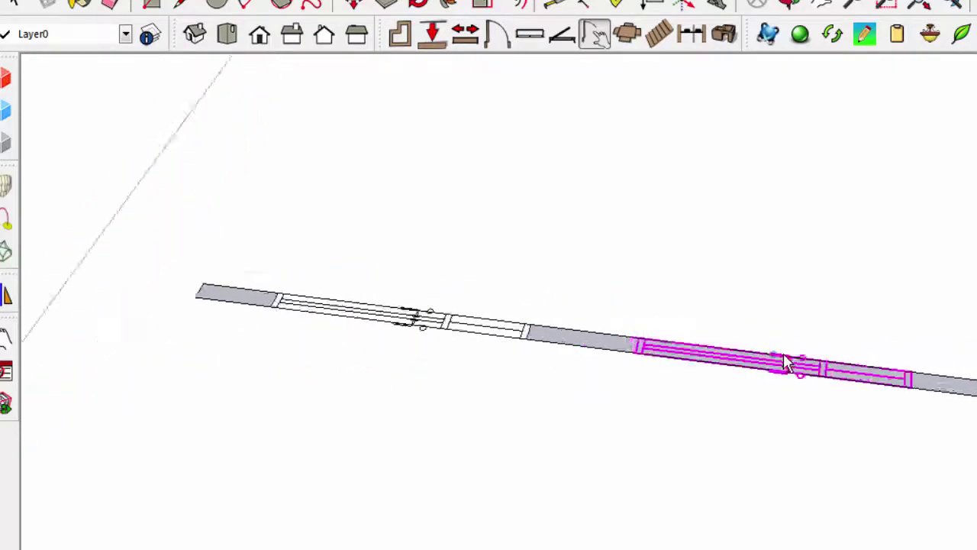
pyautogui.scroll(2, 786, 363)
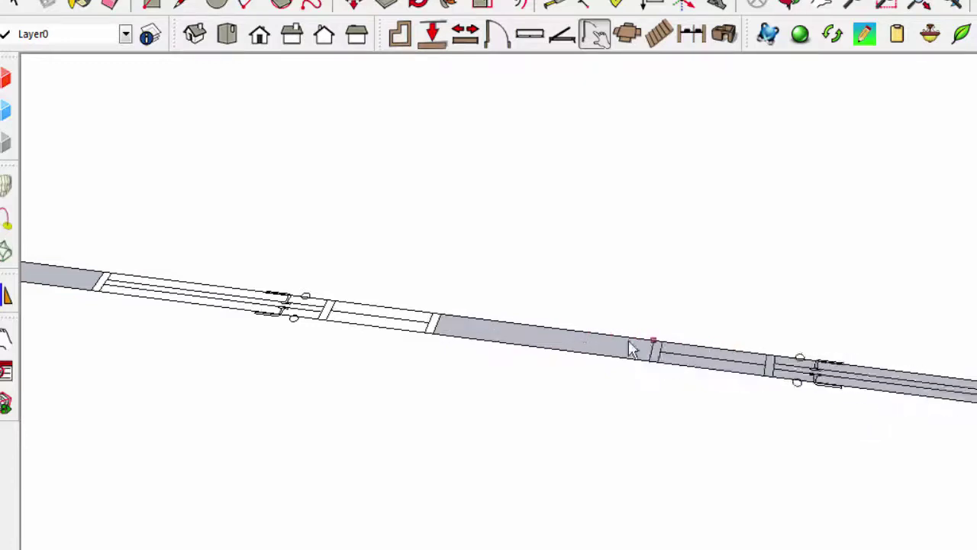
pyautogui.scroll(-1, 698, 357)
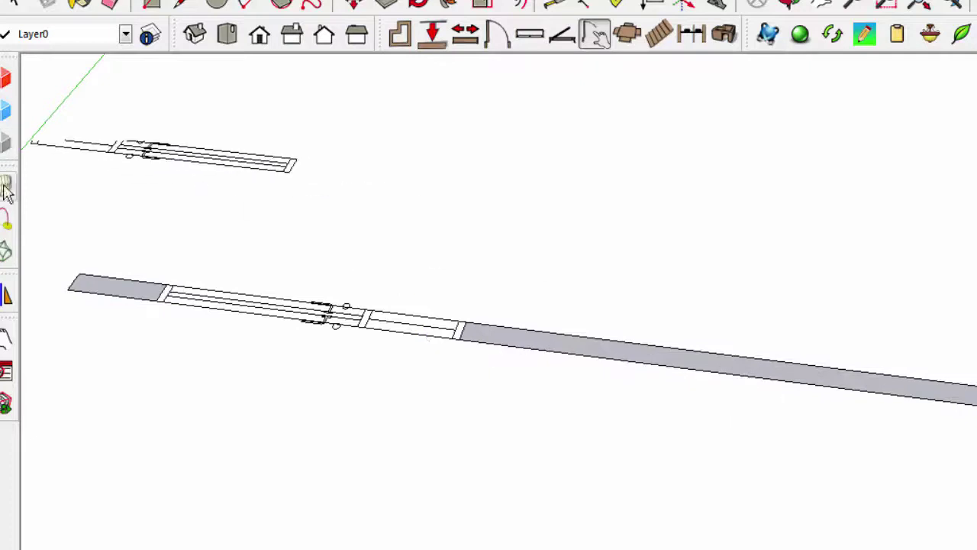
# Draw a second 0.120m-thick wall parallel to and below the first
pyautogui.click(405, 40)
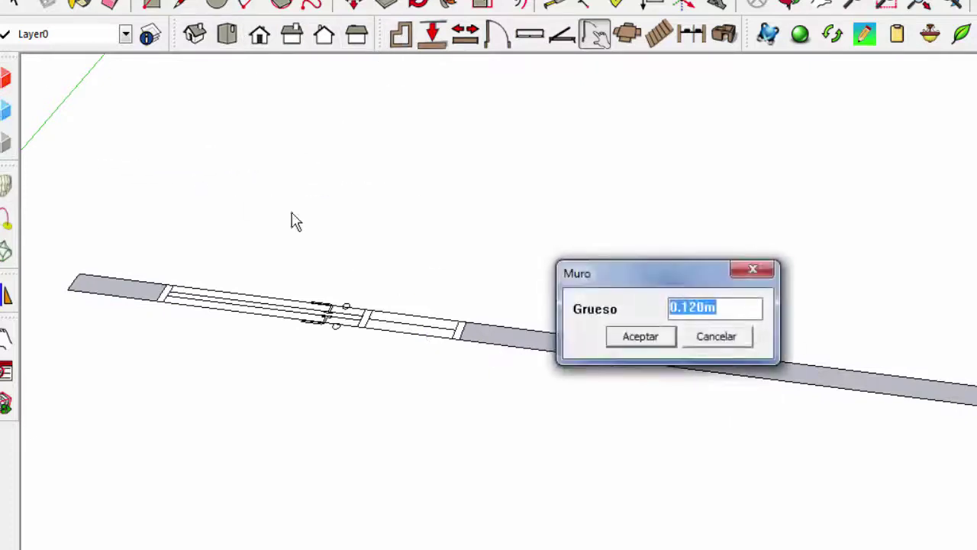
pyautogui.click(631, 339)
pyautogui.scroll(-1, 360, 246)
pyautogui.scroll(-1, 359, 246)
pyautogui.click(584, 411)
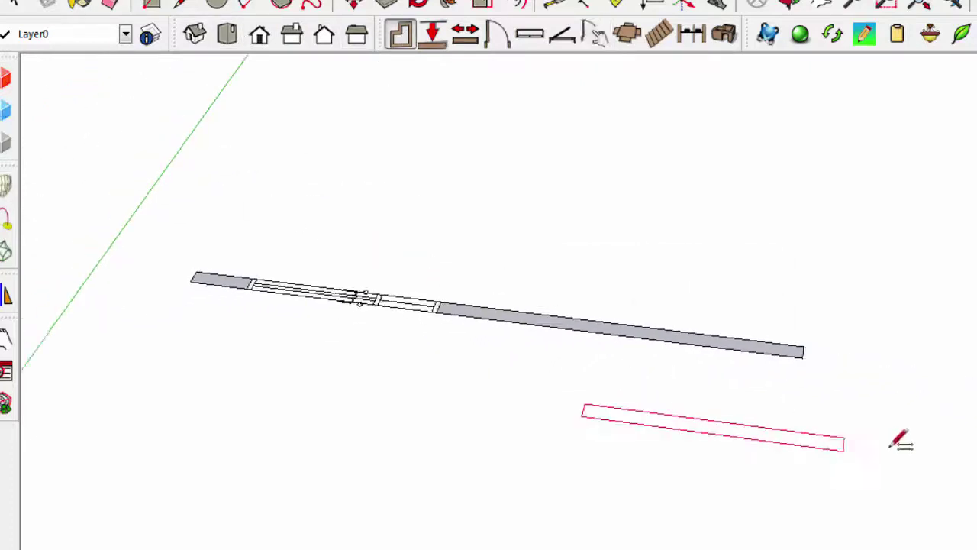
pyautogui.click(975, 462)
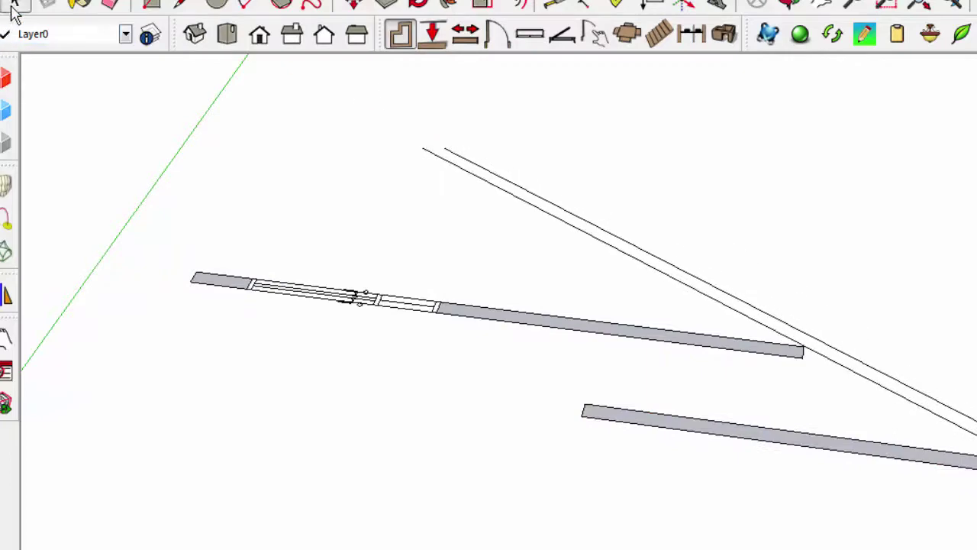
# Insert another Puerta fachada 2.6mx1.7m door into the lower wall
pyautogui.click(597, 35)
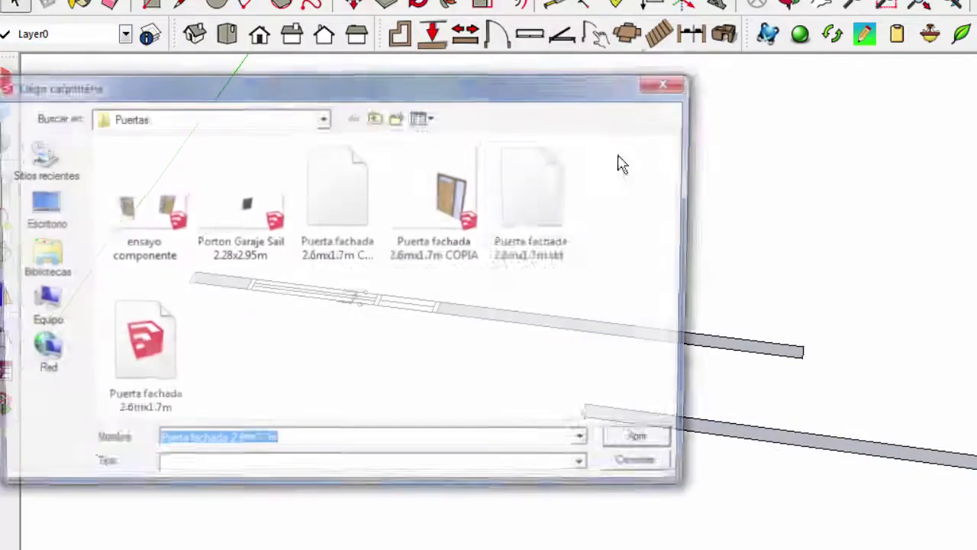
pyautogui.click(164, 349)
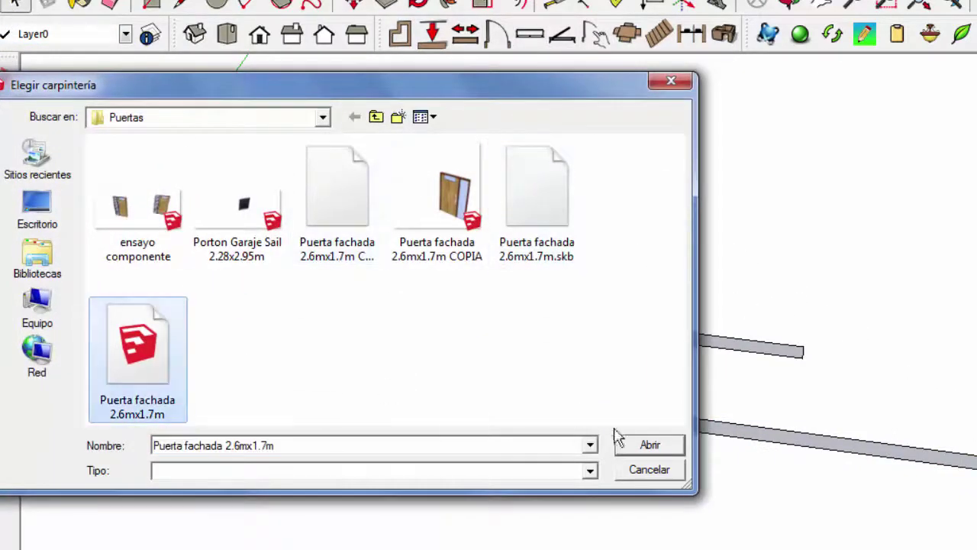
pyautogui.click(650, 446)
pyautogui.scroll(1, 718, 431)
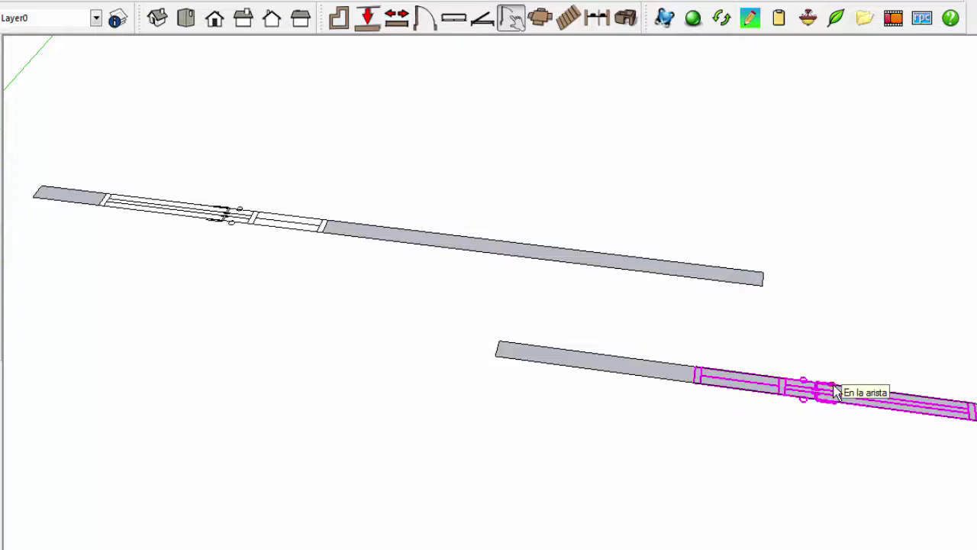
pyautogui.click(836, 390)
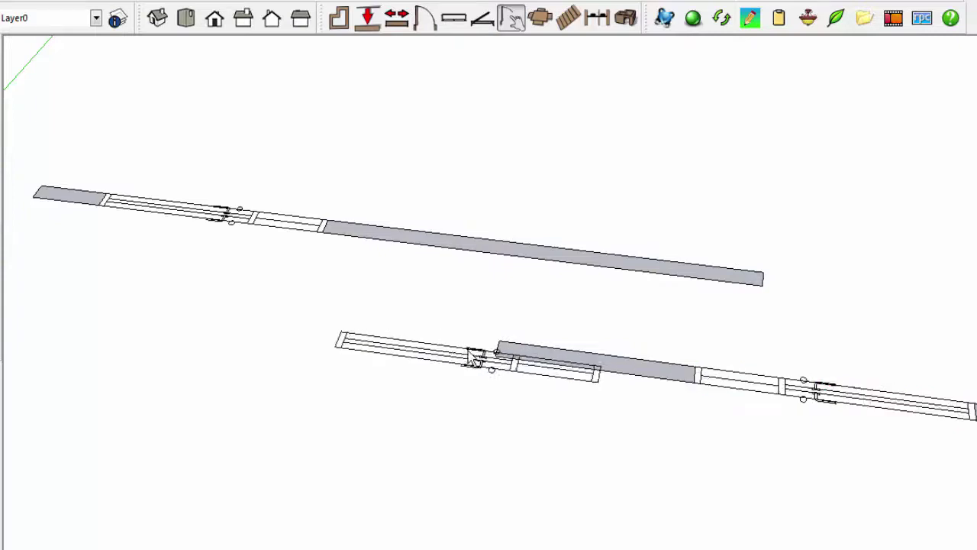
pyautogui.click(512, 17)
pyautogui.moveTo(524, 251); pyautogui.dragTo(451, 269, button='middle')
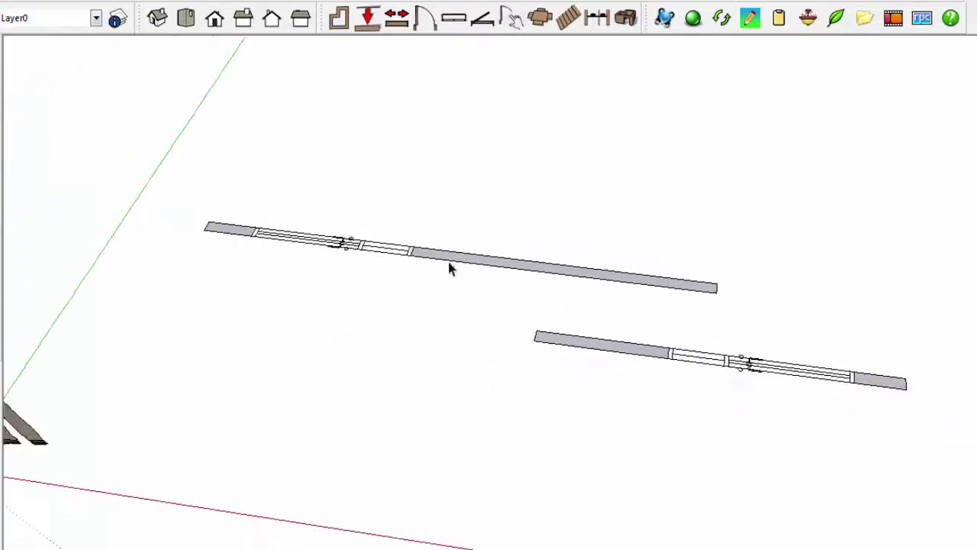
# Select both walls with their doors and group them
pyautogui.moveTo(163, 149); pyautogui.dragTo(918, 404)
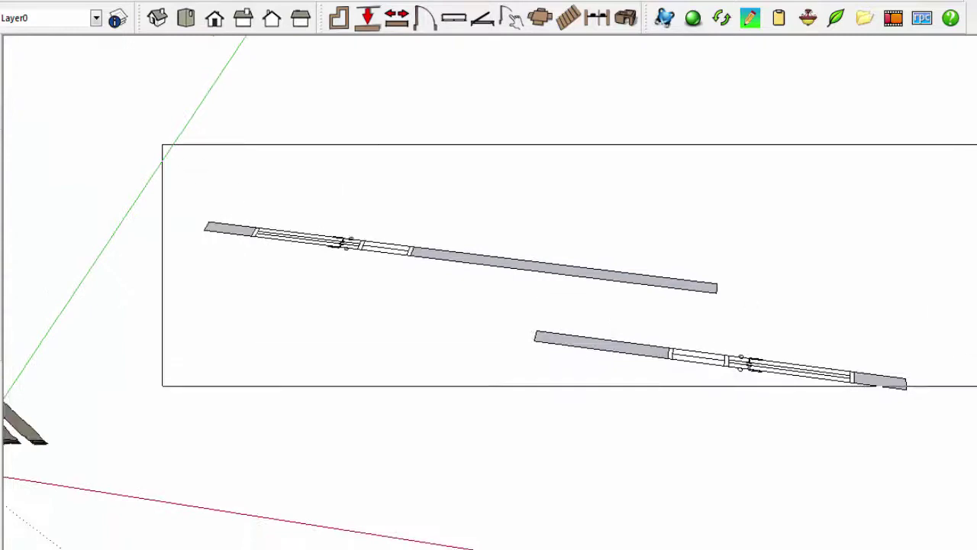
pyautogui.rightClick(902, 387)
pyautogui.click(954, 94)
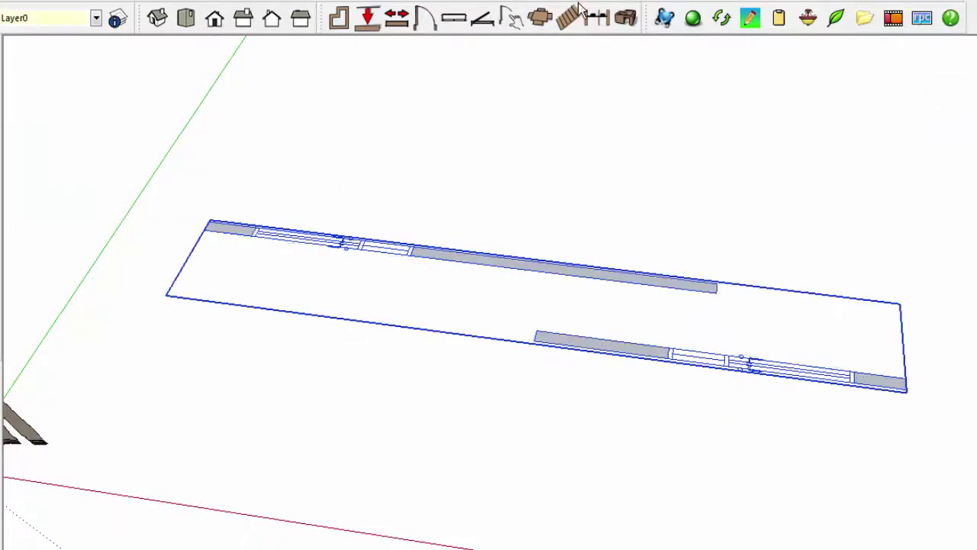
# Convert the walls to 3.000m-high 3D with Conservar 2D enabled
pyautogui.click(626, 17)
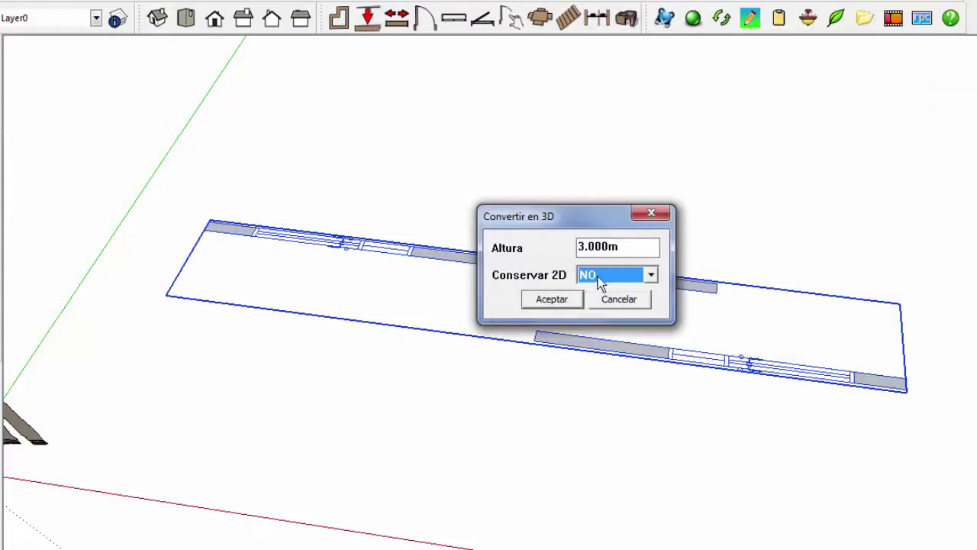
pyautogui.click(599, 276)
pyautogui.click(592, 290)
pyautogui.click(552, 299)
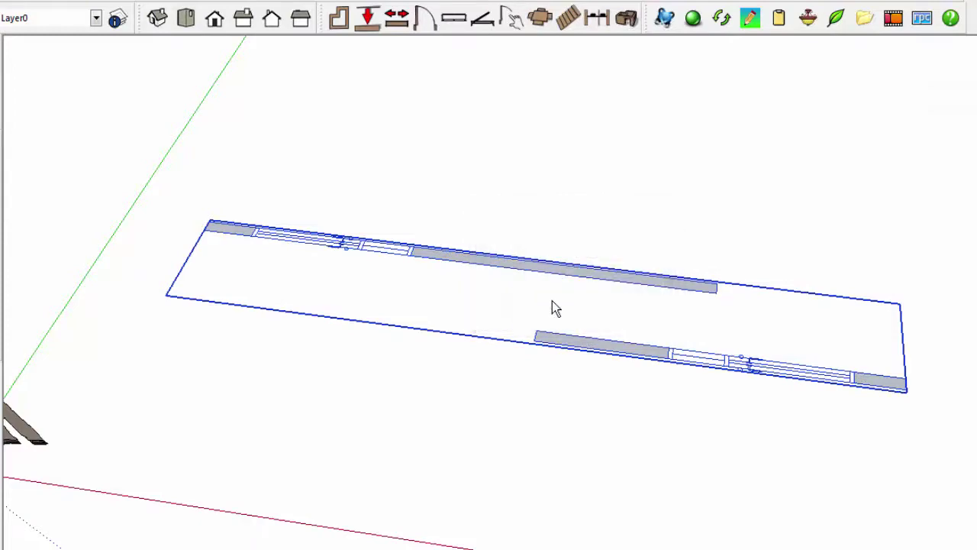
pyautogui.moveTo(632, 327)
pyautogui.mouseDown(button='middle')
pyautogui.moveTo(590, 216)
pyautogui.moveTo(622, 343)
pyautogui.mouseUp(button='middle')
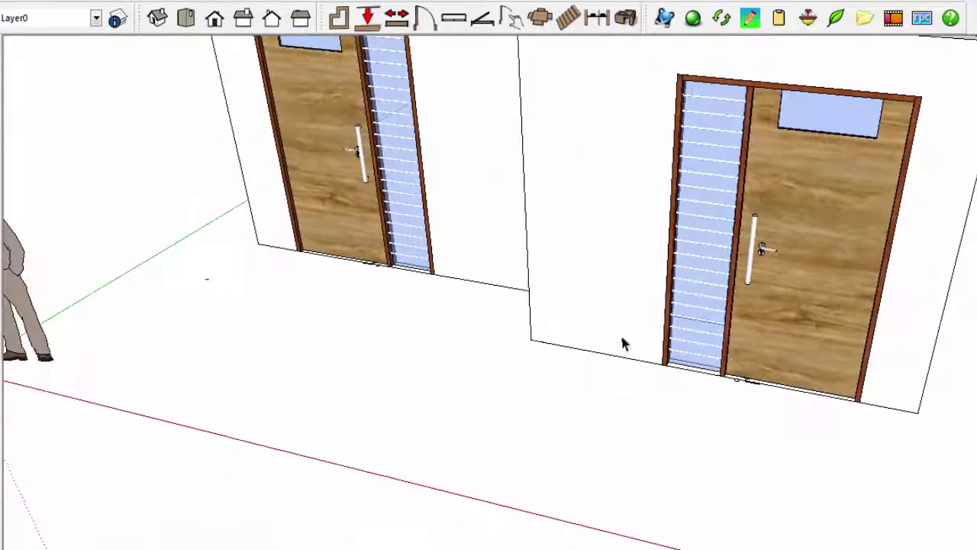
# With the Interact tool, swing the doors open, shut, and open again
pyautogui.scroll(-3, 622, 343)
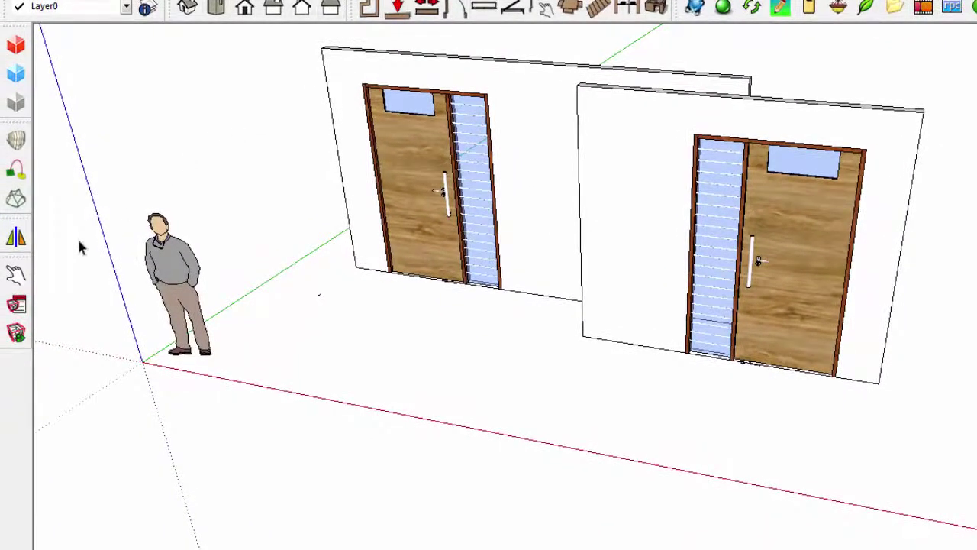
pyautogui.click(15, 275)
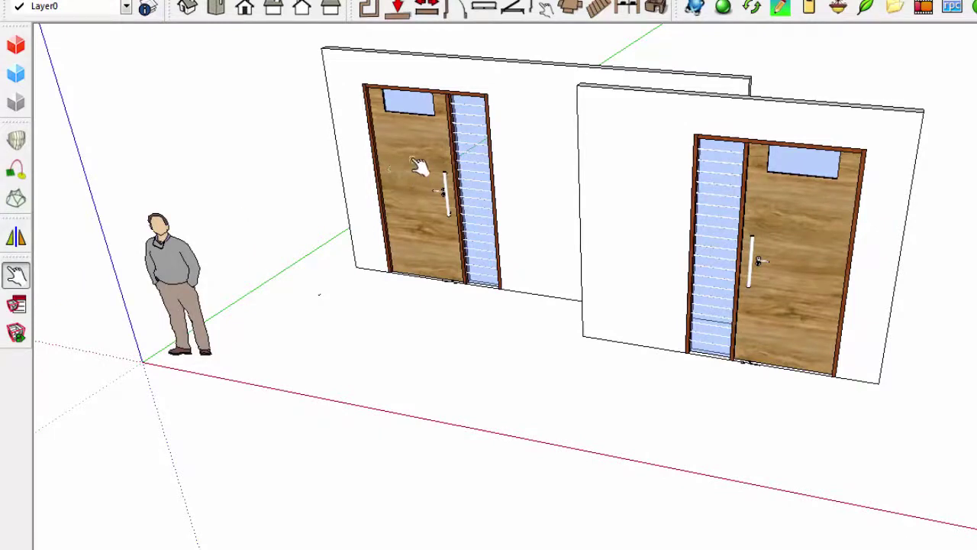
pyautogui.click(418, 167)
pyautogui.click(418, 166)
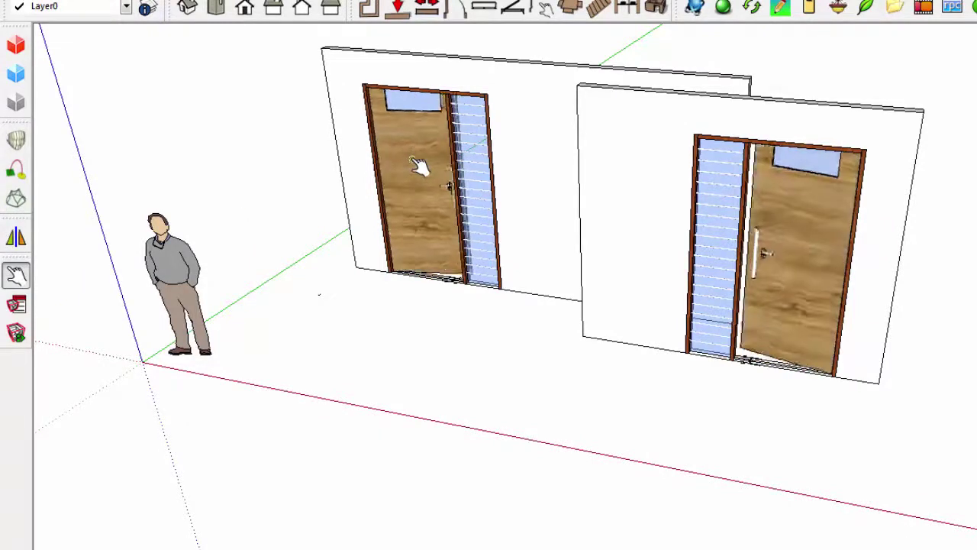
pyautogui.click(444, 184)
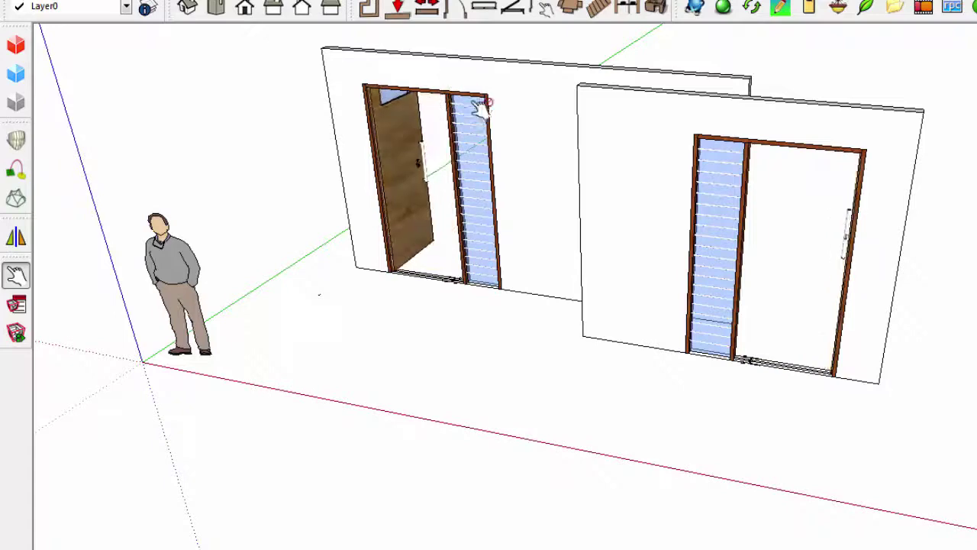
pyautogui.click(409, 131)
# Reopen the doors, then close the left door and the others again
pyautogui.scroll(1, 410, 130)
pyautogui.scroll(2, 399, 145)
pyautogui.scroll(1, 366, 191)
pyautogui.scroll(-1, 365, 191)
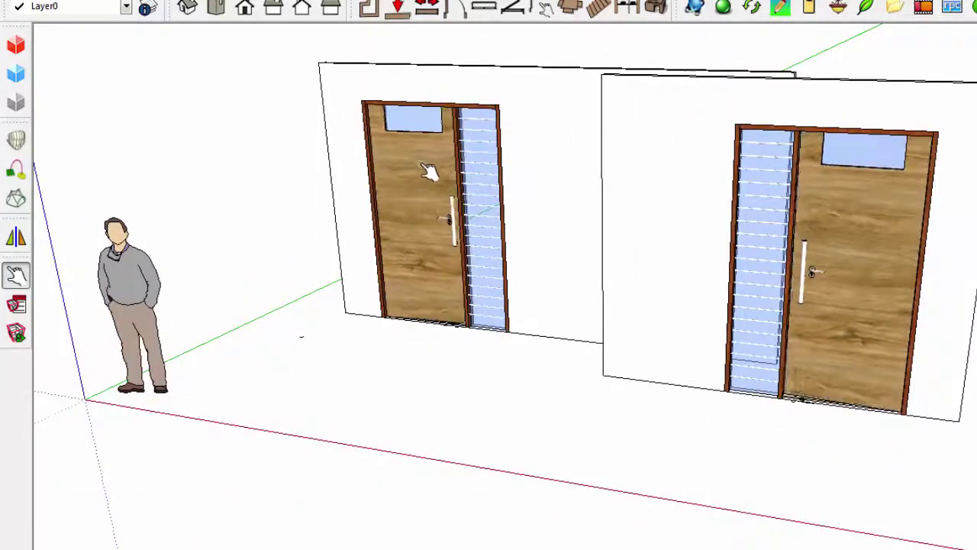
pyautogui.click(436, 164)
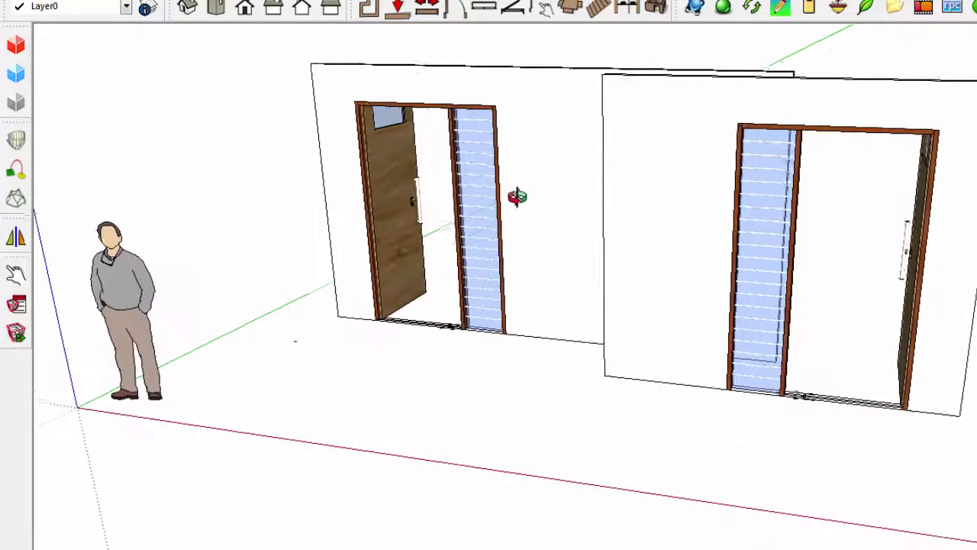
pyautogui.scroll(2, 481, 180)
pyautogui.click(442, 157)
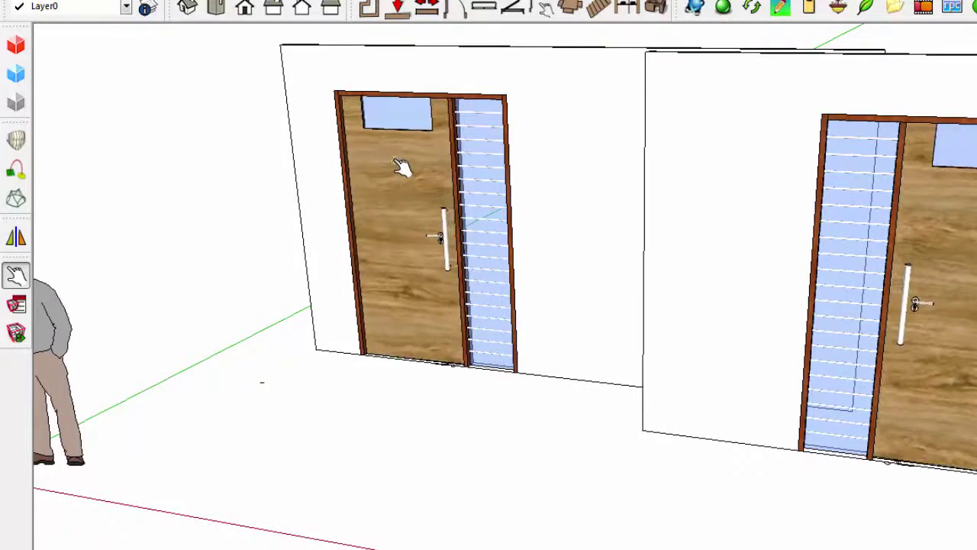
pyautogui.moveTo(399, 161)
pyautogui.keyDown('shift'); pyautogui.mouseDown(button='middle')
pyautogui.moveTo(382, 174)
pyautogui.moveTo(290, 185)
pyautogui.mouseUp(button='middle'); pyautogui.keyUp('shift')
pyautogui.click(216, 214)
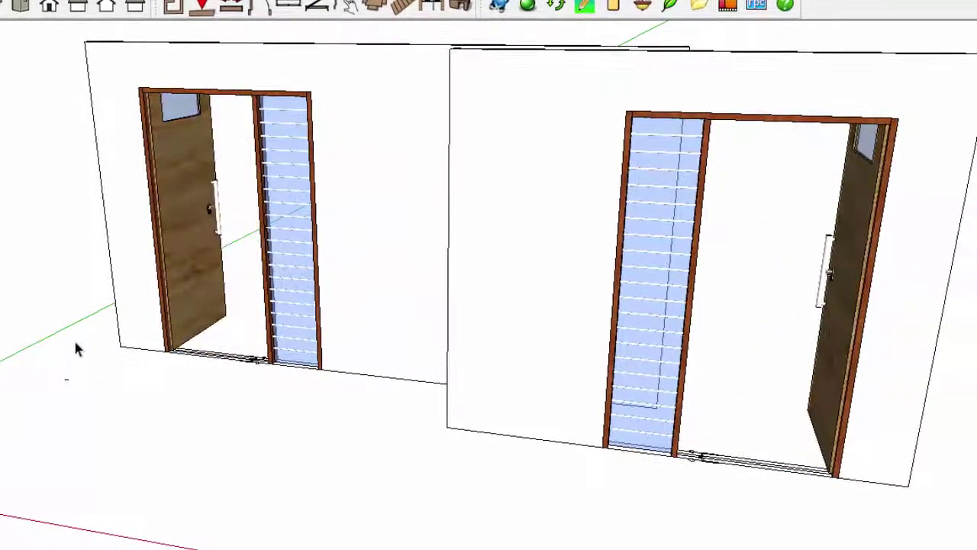